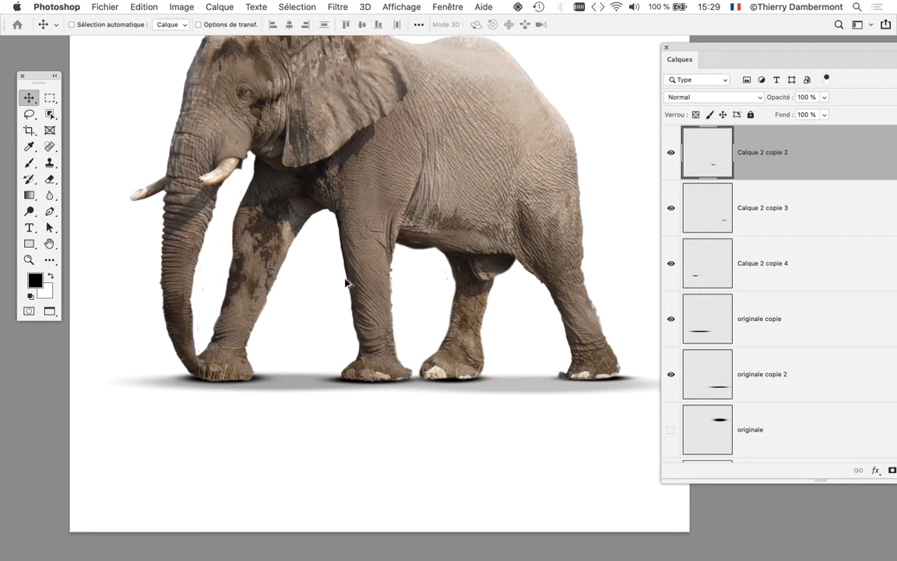
- Switch to Firefox, close the open elephant picture and search Bing Images for "street view"
{"action": "key", "text": "super+minus"}
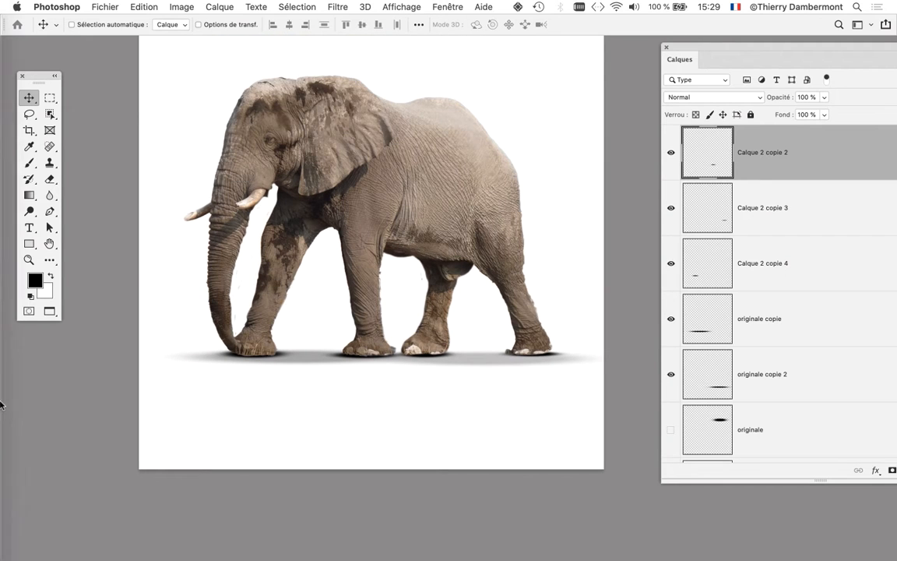
{"action": "left_click", "coordinate": [19, 416]}
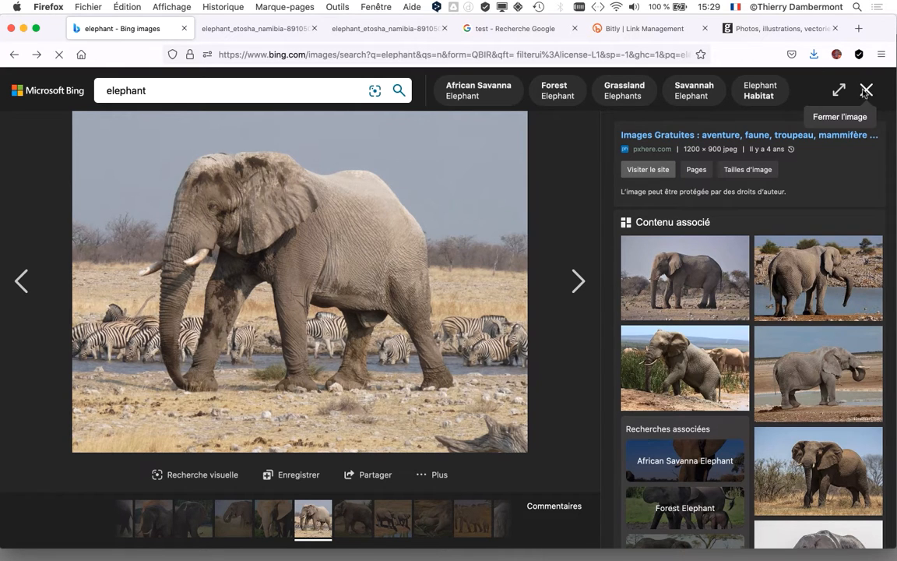
{"action": "left_click", "coordinate": [865, 90]}
{"action": "left_click", "coordinate": [144, 89]}
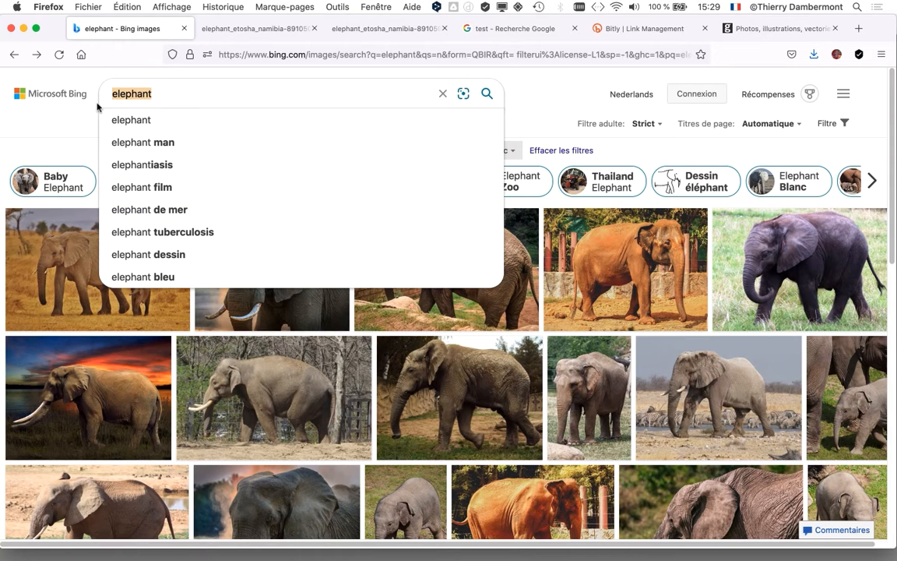
{"action": "type", "text": "street view"}
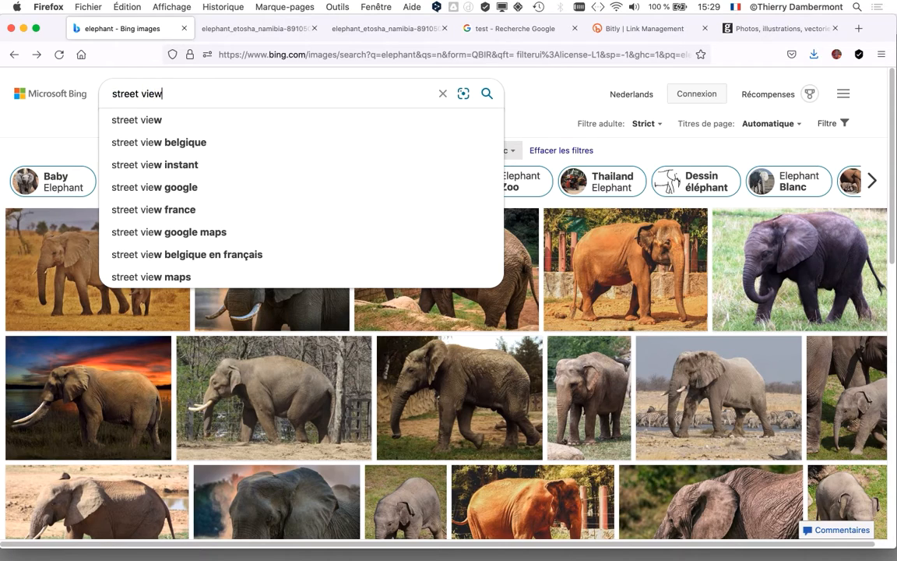
{"action": "key", "text": "Return"}
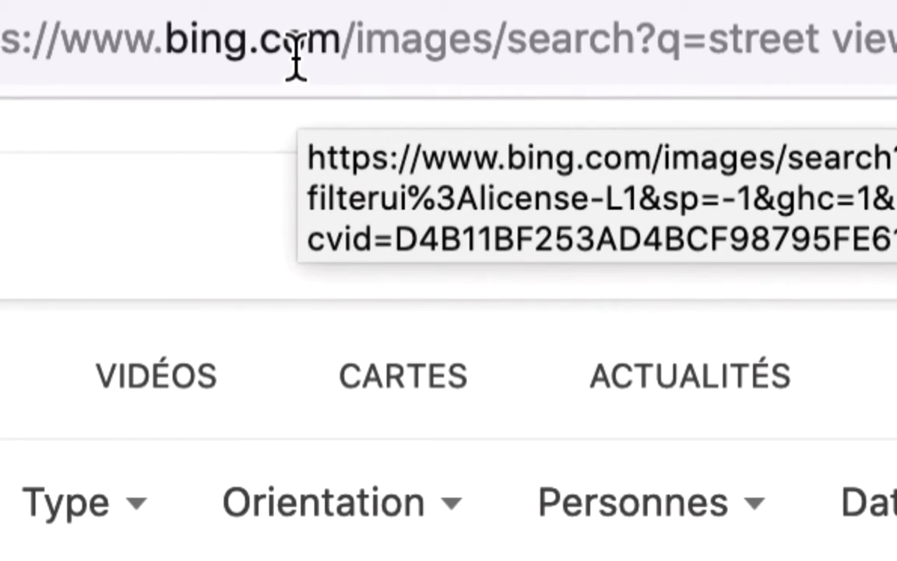
{"action": "left_click_drag", "start_coordinate": [330, 56], "coordinate": [77, 94]}
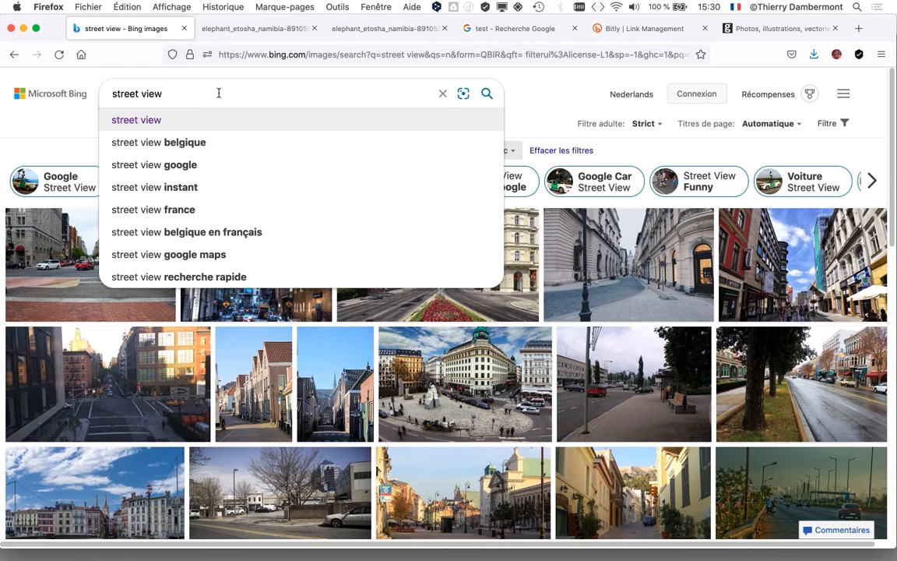
{"action": "key", "text": "Return"}
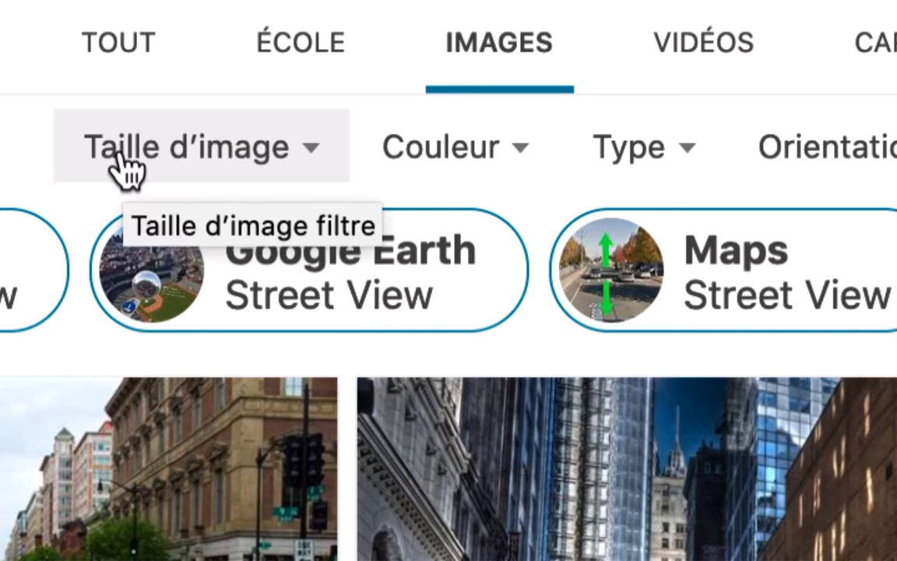
- Filter the image results to a custom minimum size of 1800 x 1800 px
{"action": "left_click", "coordinate": [125, 170]}
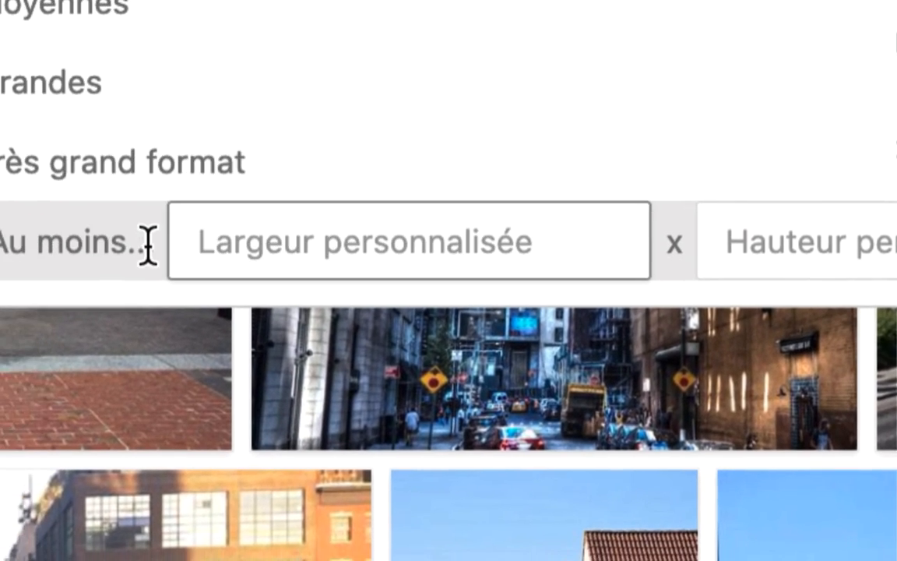
{"action": "left_click", "coordinate": [148, 243]}
{"action": "type", "text": "1"}
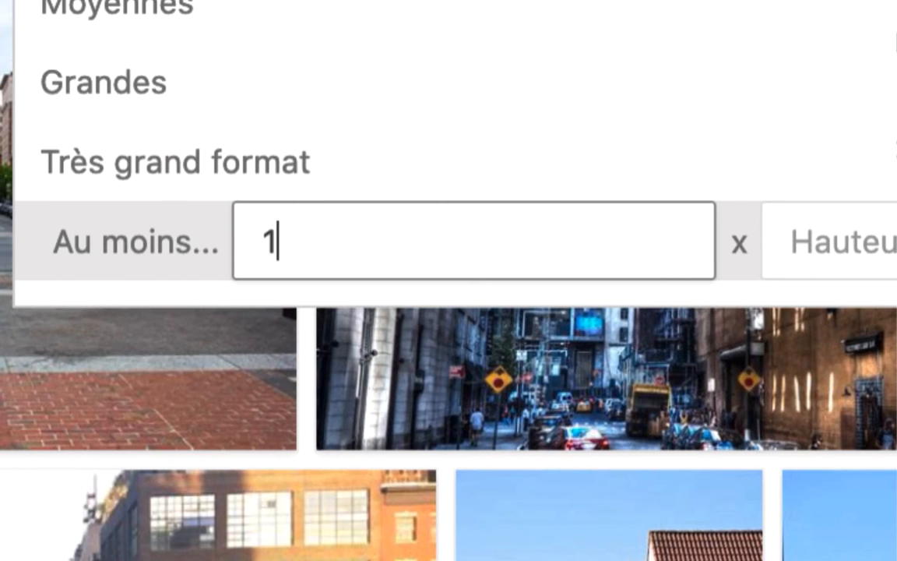
{"action": "type", "text": "800"}
{"action": "key", "text": "Tab"}
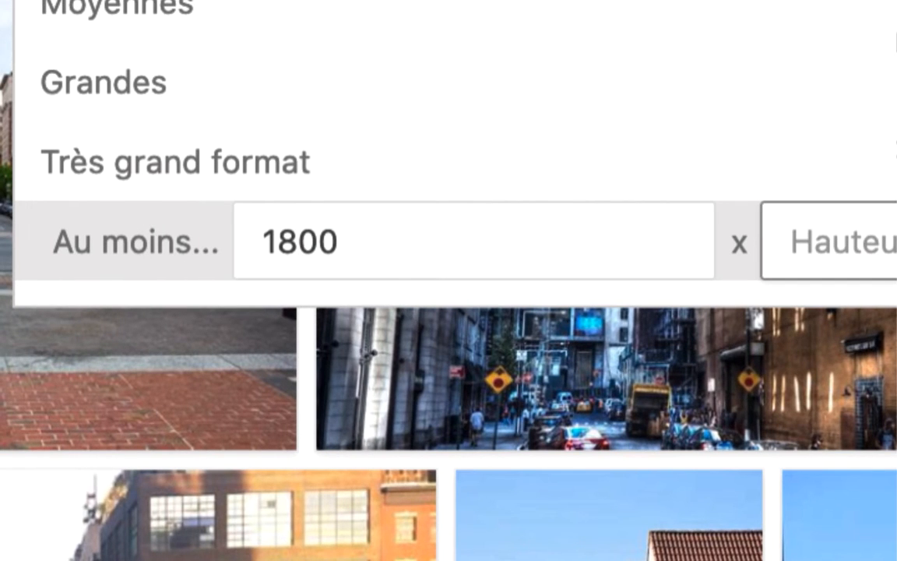
{"action": "type", "text": "1800"}
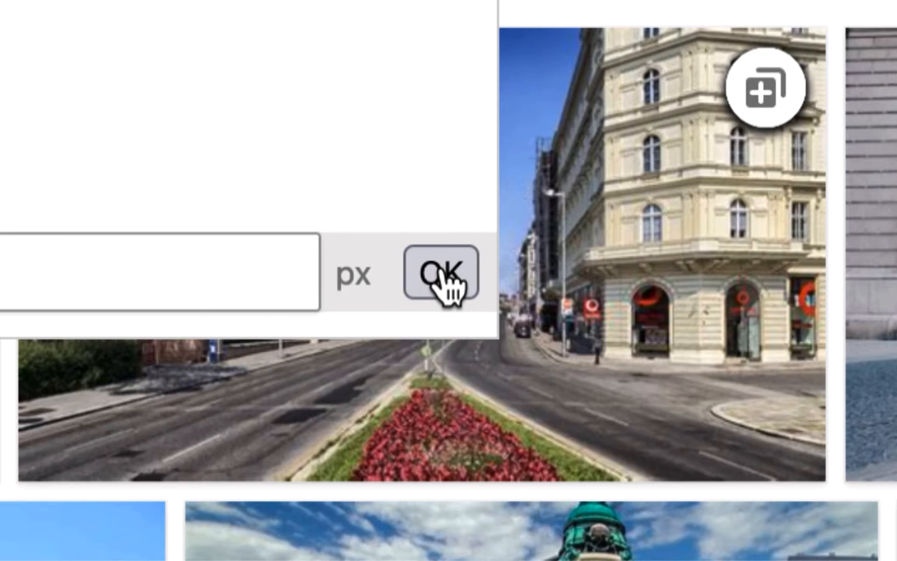
{"action": "left_click", "coordinate": [442, 269]}
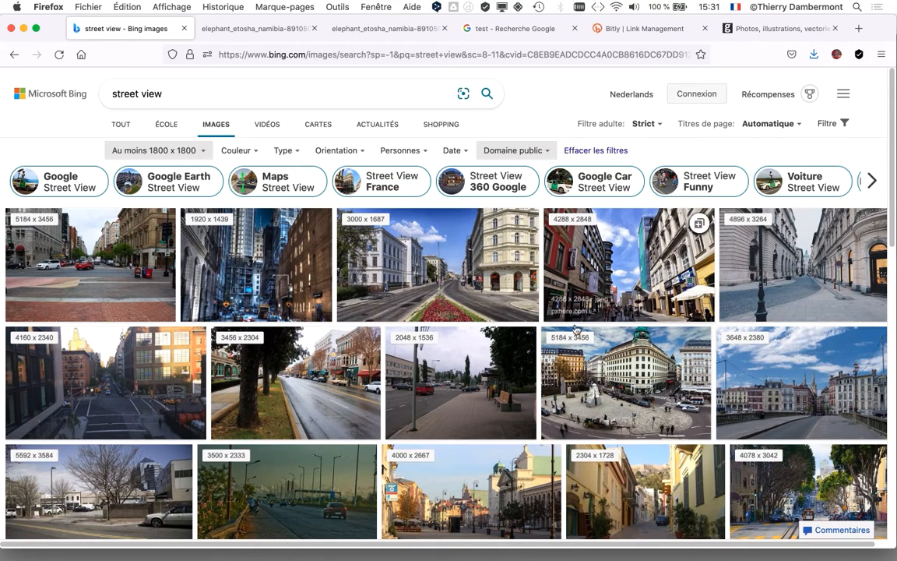
- Browse the street results and display the 2048 x 1536 Keuruu sidewalk photo with benches at full size
{"action": "scroll", "coordinate": [572, 330], "scroll_direction": "down", "scroll_amount": 3}
{"action": "scroll", "coordinate": [513, 249], "scroll_direction": "up", "scroll_amount": 3}
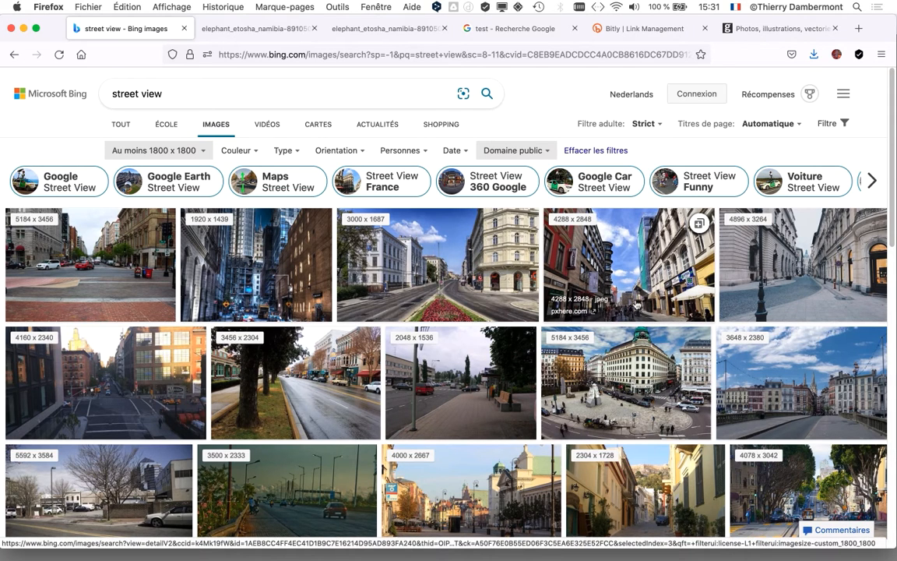
{"action": "left_click", "coordinate": [459, 379]}
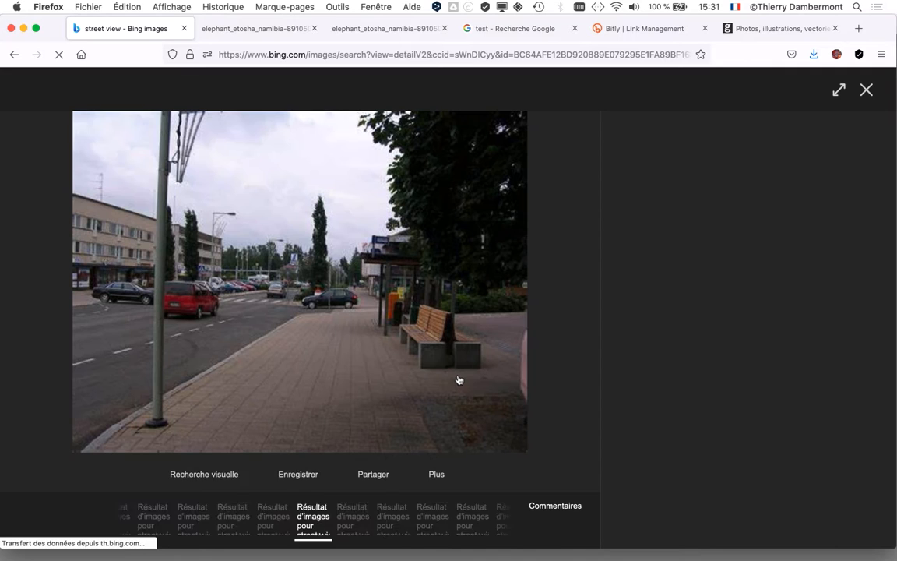
{"action": "left_click", "coordinate": [444, 477]}
{"action": "left_click", "coordinate": [422, 403]}
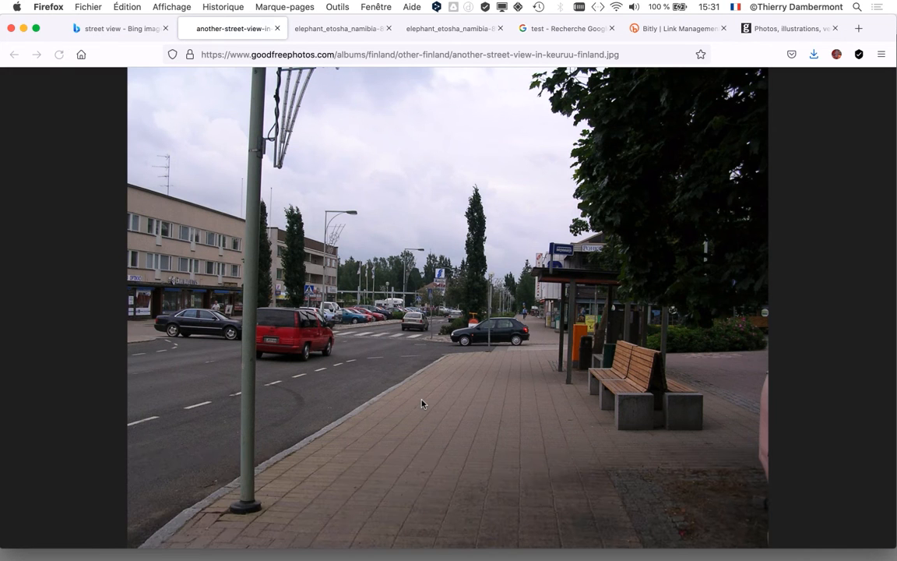
- Return to the search results and display the 3000 x 1687 Vienna street photo with the red flower bed at full size
{"action": "left_click", "coordinate": [129, 28]}
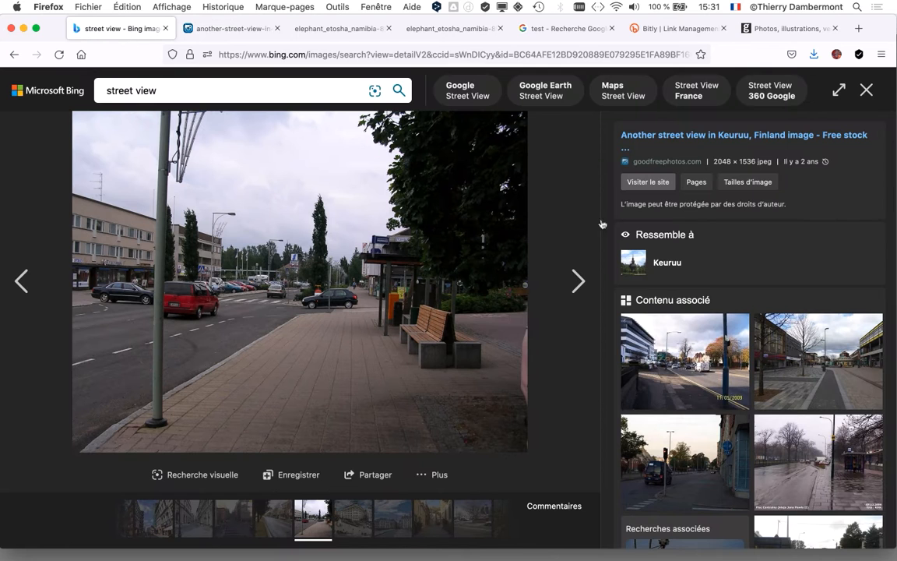
{"action": "left_click", "coordinate": [870, 89]}
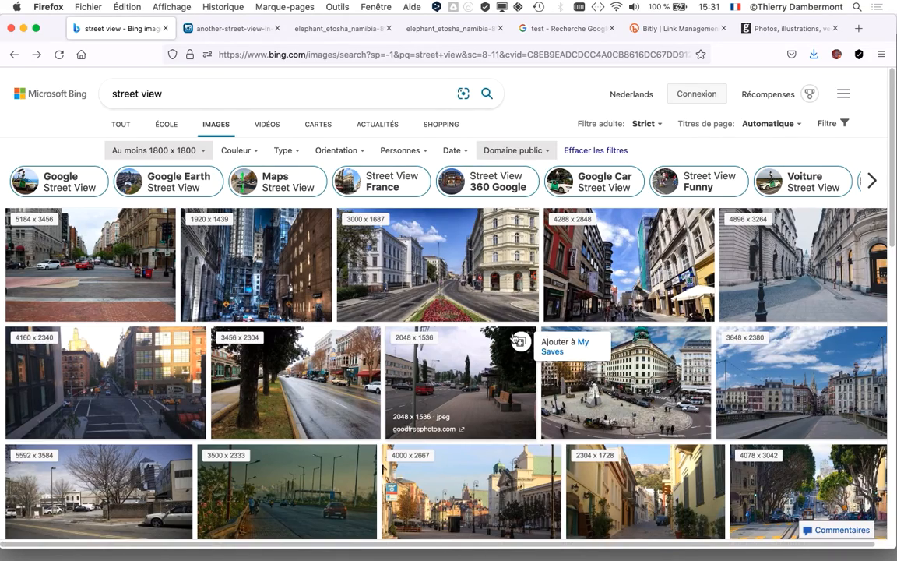
{"action": "scroll", "coordinate": [463, 303], "scroll_direction": "down", "scroll_amount": 1}
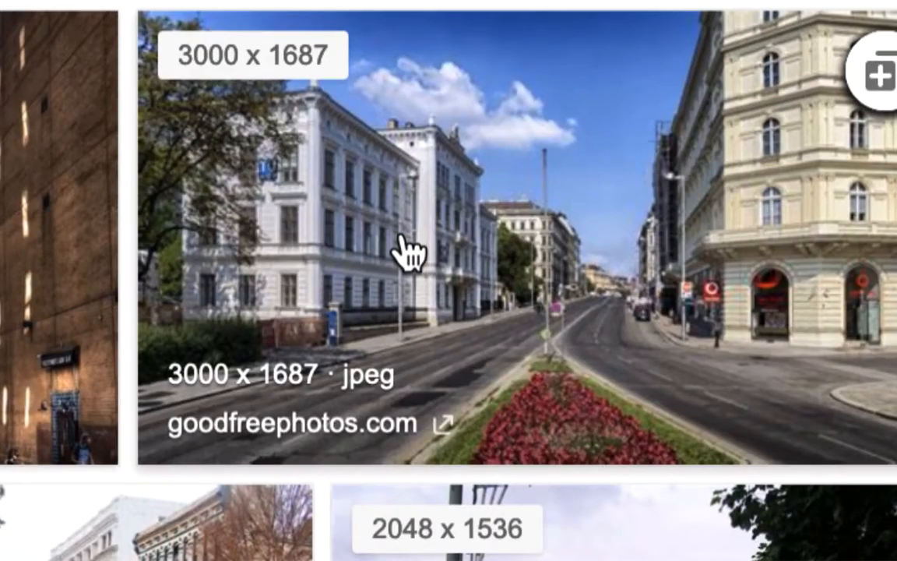
{"action": "left_click", "coordinate": [404, 239]}
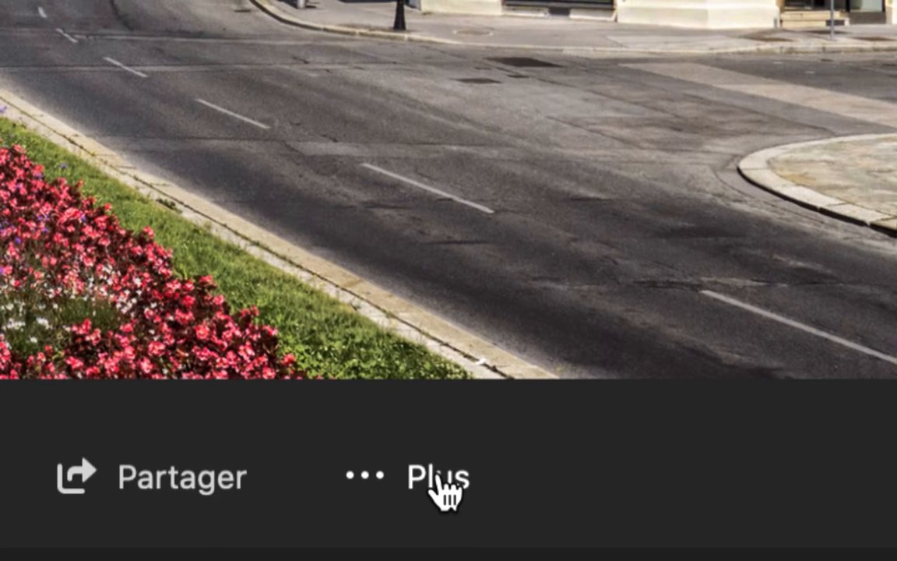
{"action": "left_click", "coordinate": [442, 482]}
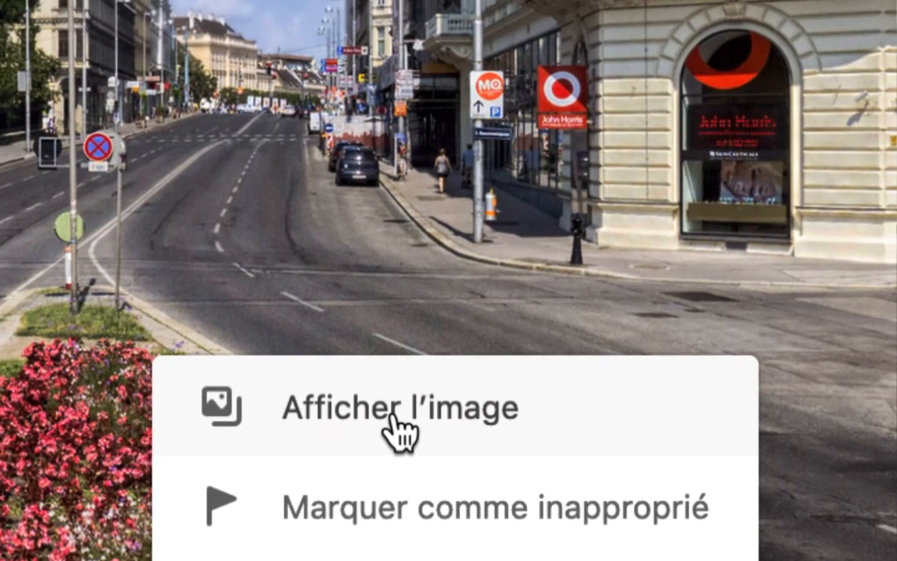
{"action": "left_click", "coordinate": [394, 416]}
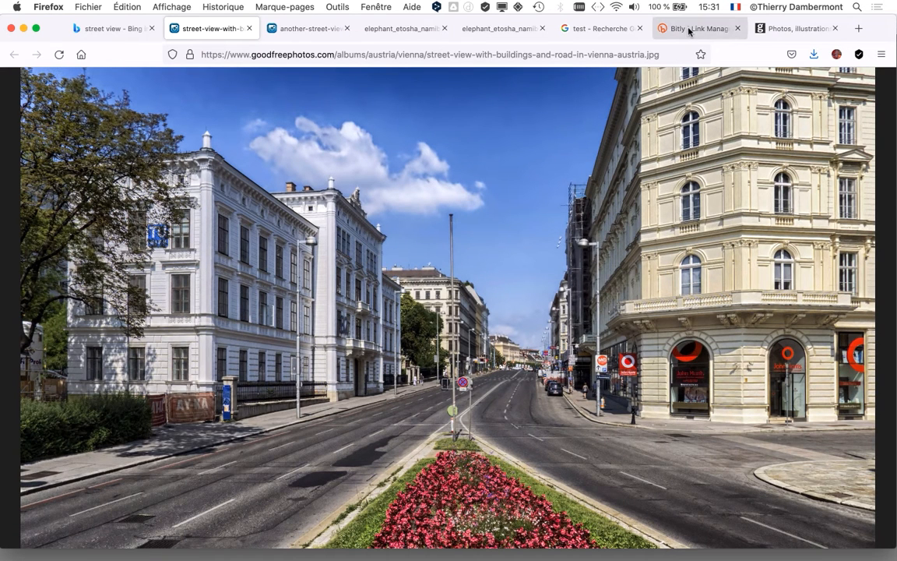
{"action": "left_click", "coordinate": [79, 28]}
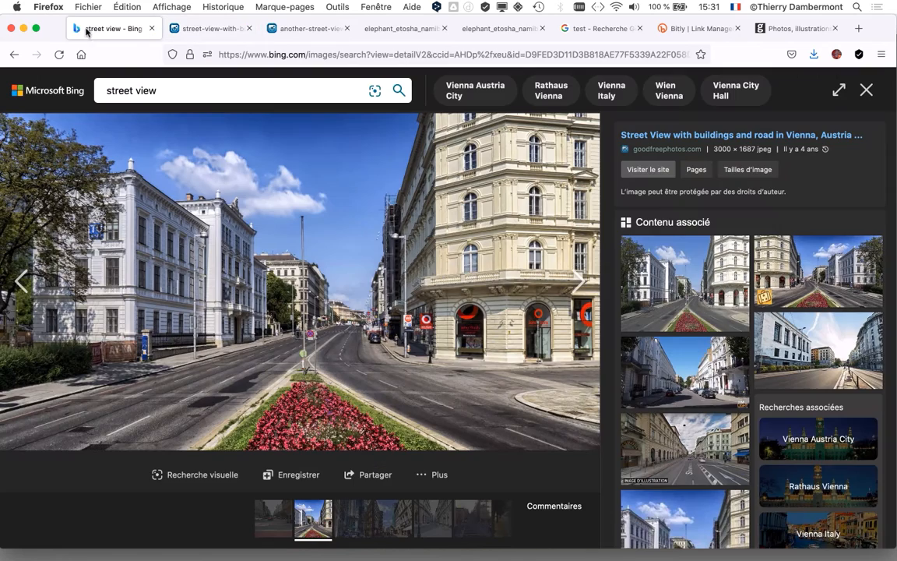
{"action": "left_click", "coordinate": [304, 29]}
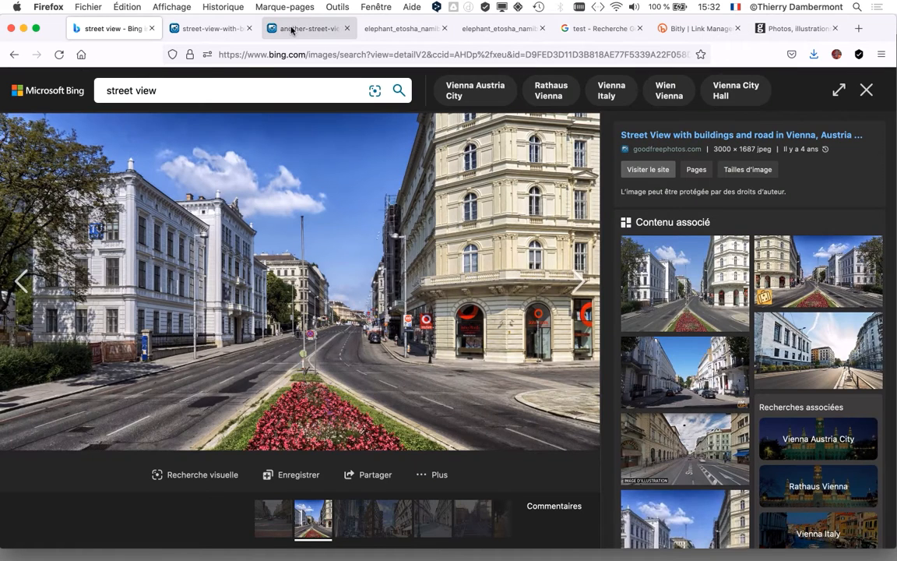
{"action": "left_click", "coordinate": [295, 32]}
{"action": "right_click", "coordinate": [447, 246]}
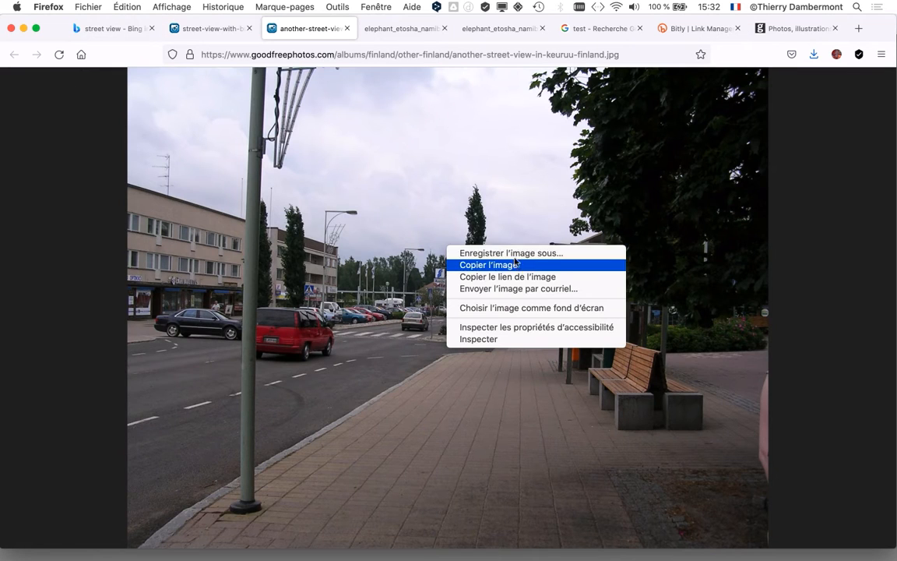
{"action": "left_click", "coordinate": [515, 255]}
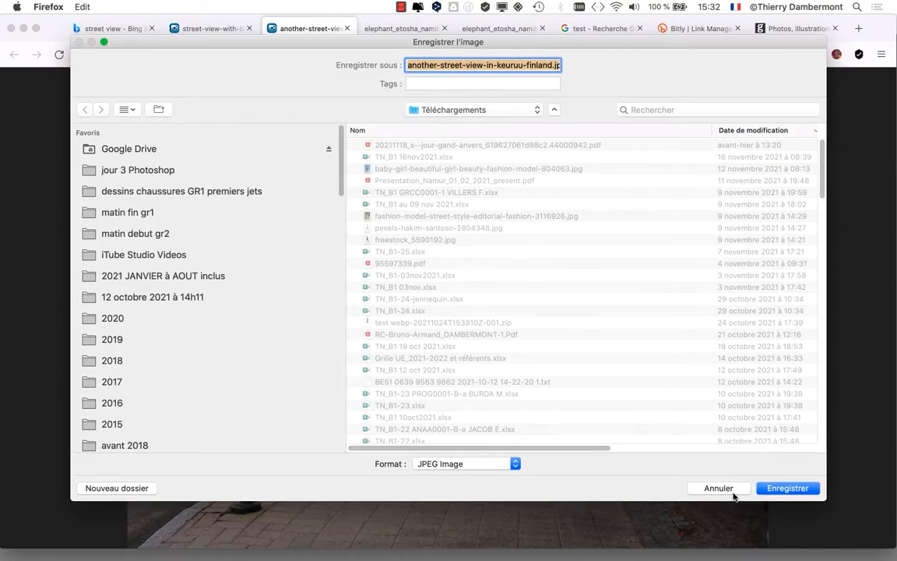
{"action": "left_click", "coordinate": [732, 489]}
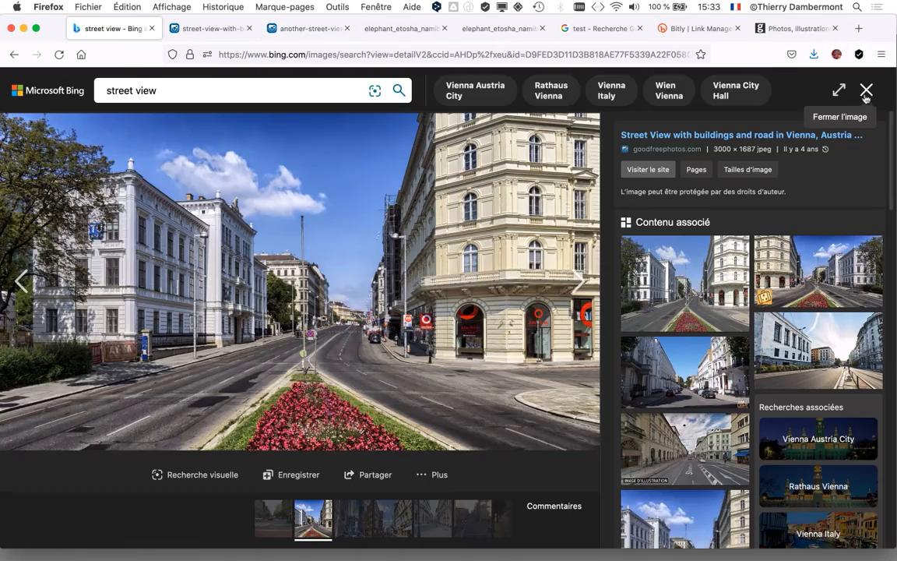
- Go back to the street results and display the 2304 x 1728 Plaka, Athens alley photo at full size
{"action": "left_click", "coordinate": [866, 91]}
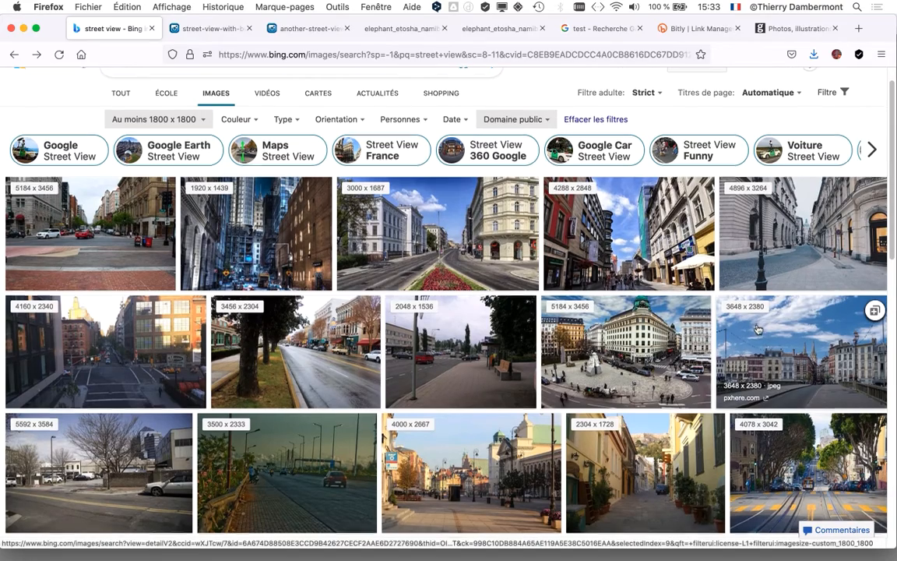
{"action": "scroll", "coordinate": [757, 329], "scroll_direction": "down", "scroll_amount": 3}
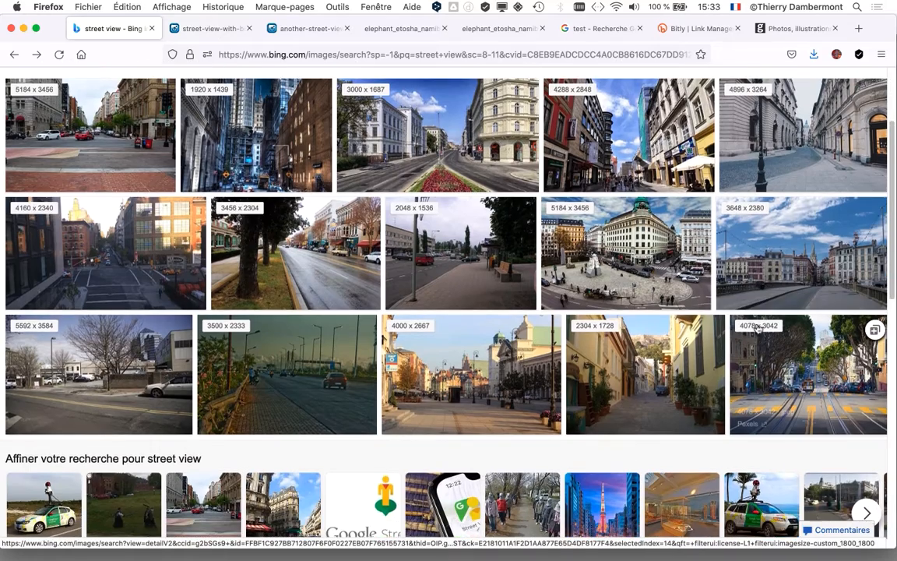
{"action": "scroll", "coordinate": [757, 329], "scroll_direction": "down", "scroll_amount": 3}
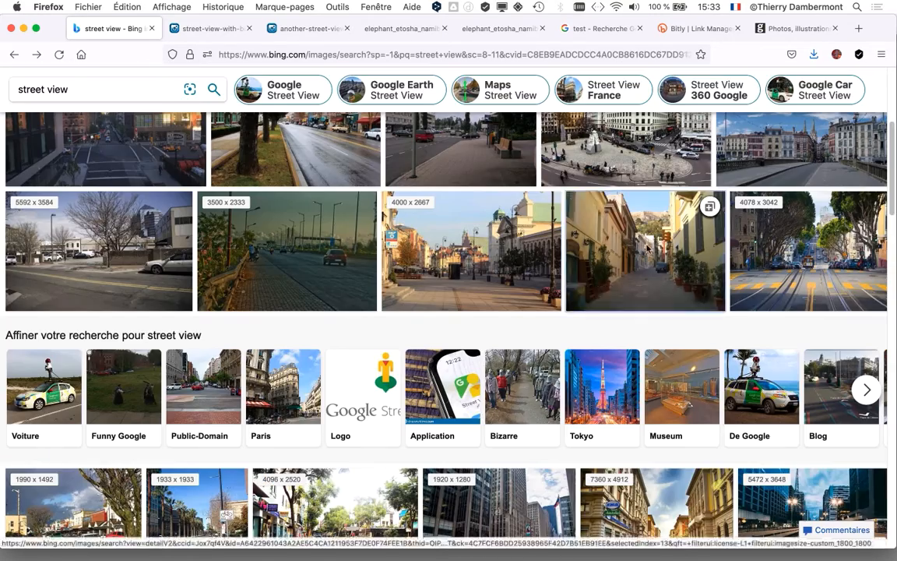
{"action": "left_click", "coordinate": [648, 248]}
{"action": "left_click", "coordinate": [434, 473]}
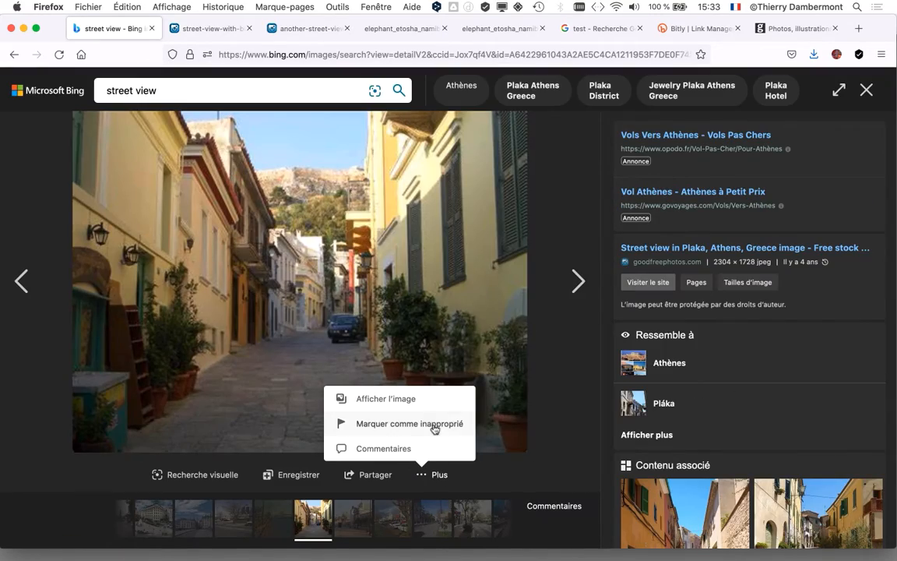
{"action": "left_click", "coordinate": [431, 401]}
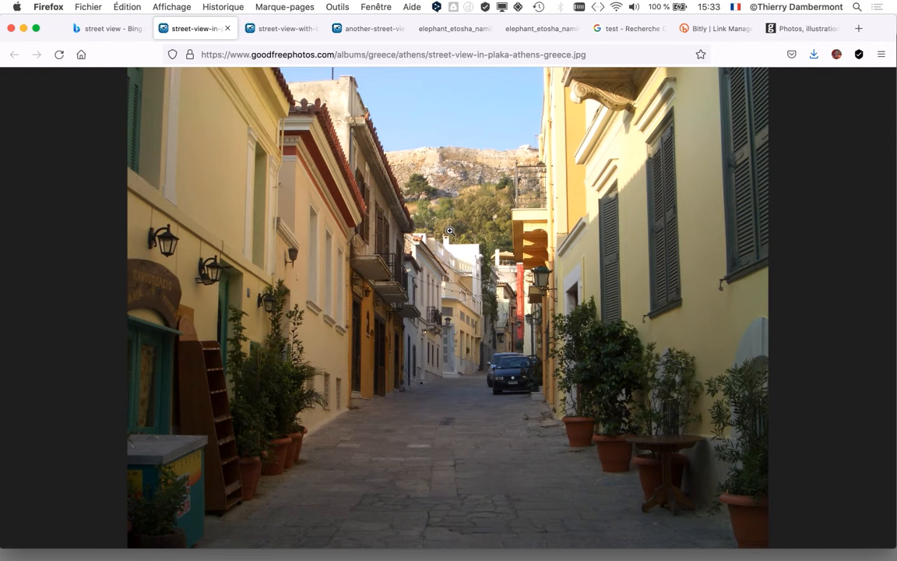
- Save the Athens photo as street-view-in-plaka-athens-greece.jpg in the "jour 3 Photoshop" folder and switch back to Photoshop
{"action": "right_click", "coordinate": [459, 230]}
{"action": "left_click", "coordinate": [477, 246]}
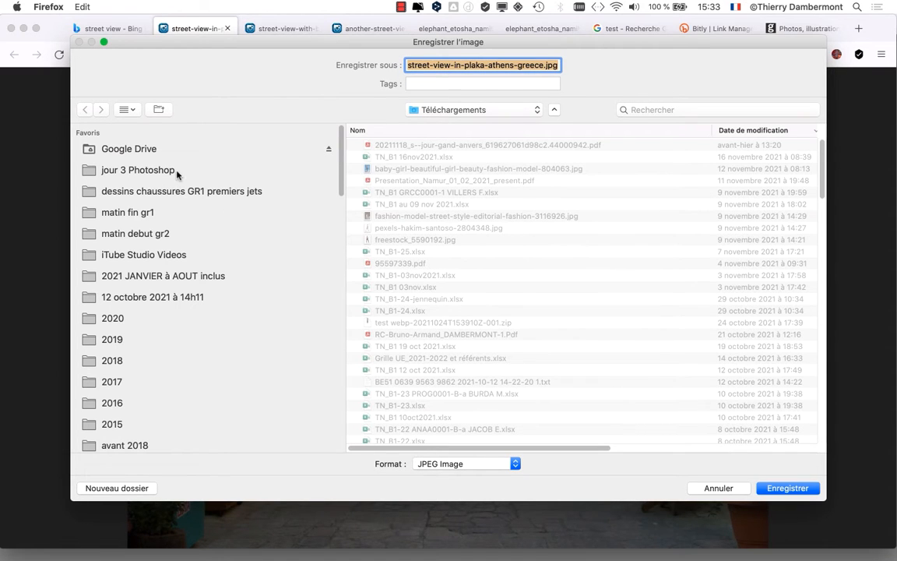
{"action": "left_click", "coordinate": [176, 172]}
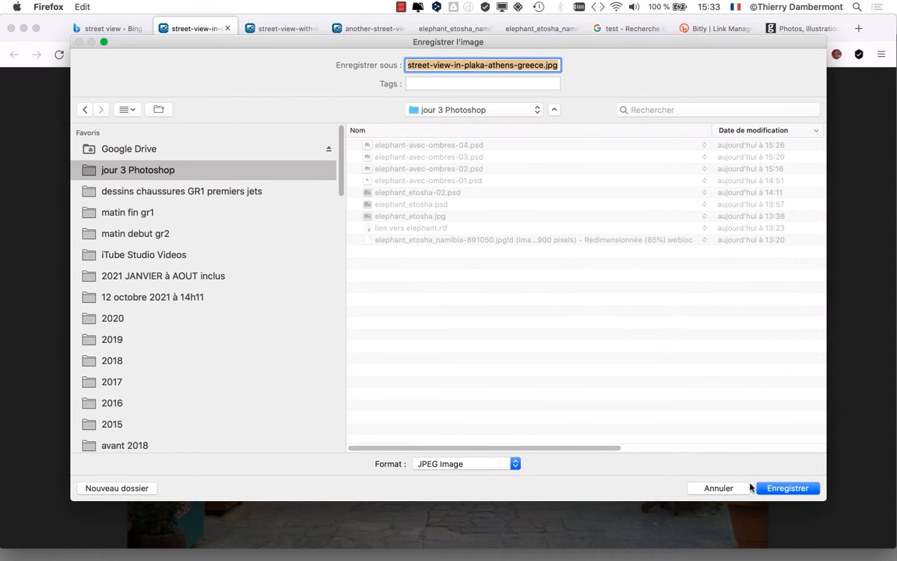
{"action": "left_click", "coordinate": [788, 487]}
{"action": "key", "text": "super+Tab"}
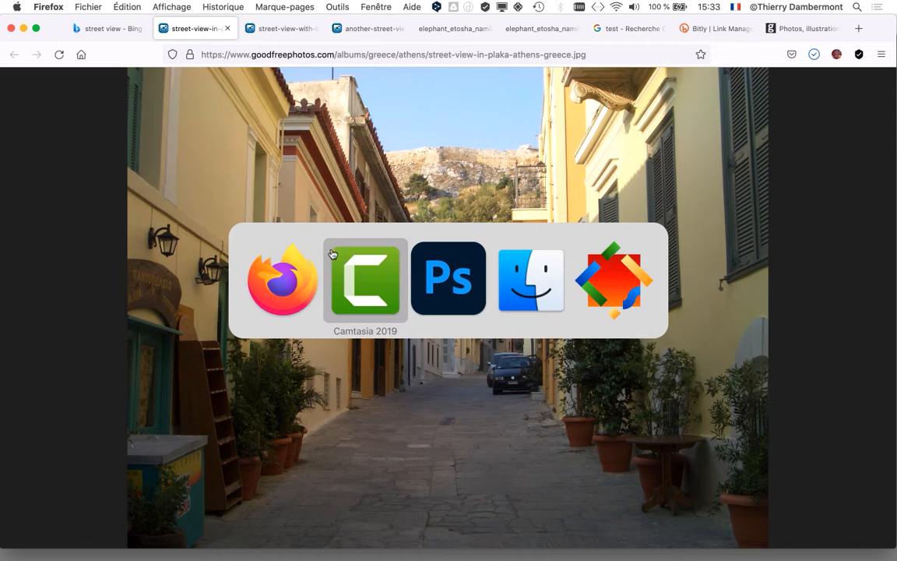
{"action": "left_click", "coordinate": [450, 282]}
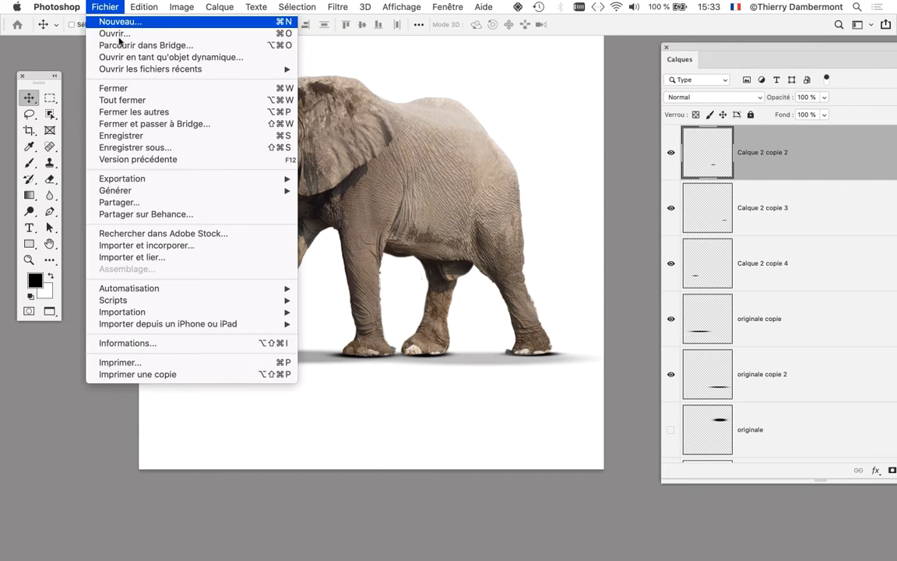
- Open street-view-in-plaka-athens-greece.jpg from the "jour 3 Photoshop" folder and display it enlarged without the interface around it
{"action": "left_click", "coordinate": [100, 6]}
{"action": "left_click", "coordinate": [117, 33]}
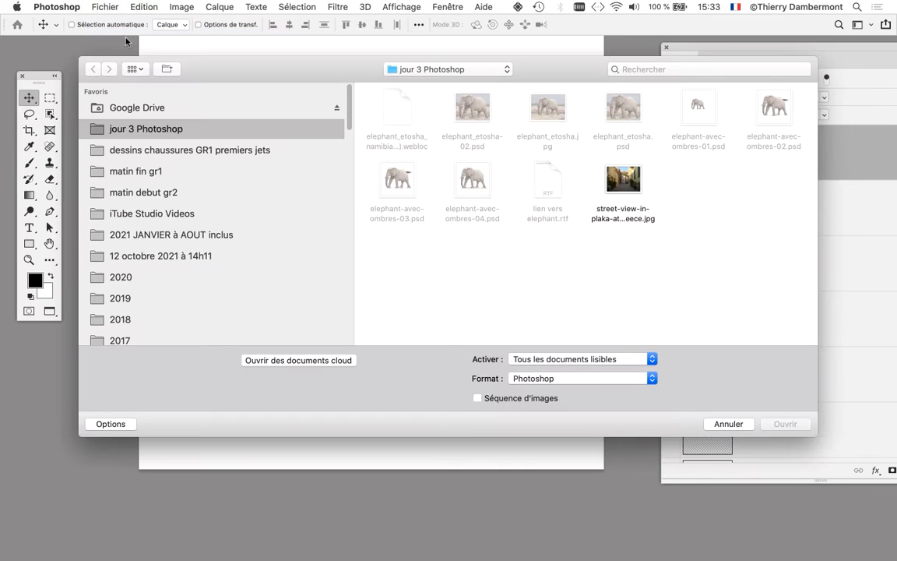
{"action": "left_click", "coordinate": [623, 182]}
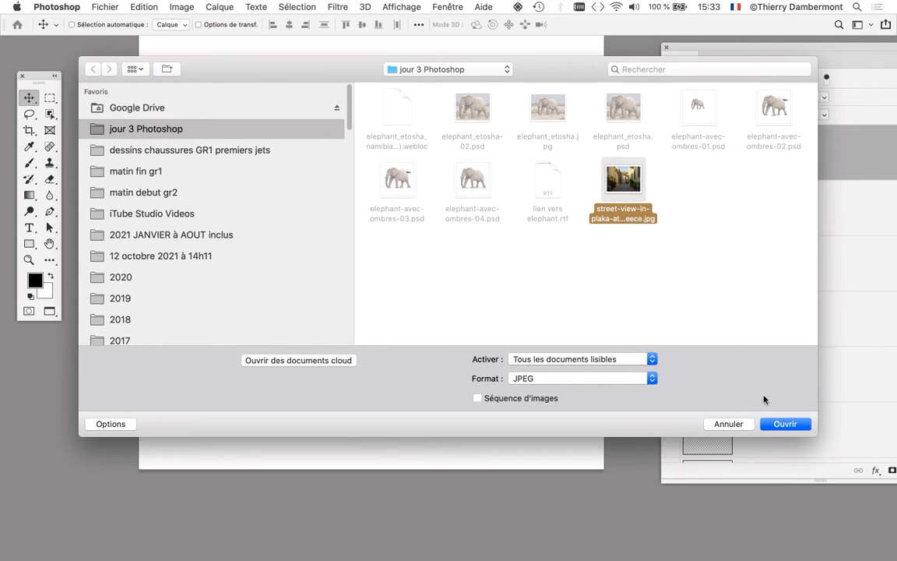
{"action": "left_click", "coordinate": [786, 423]}
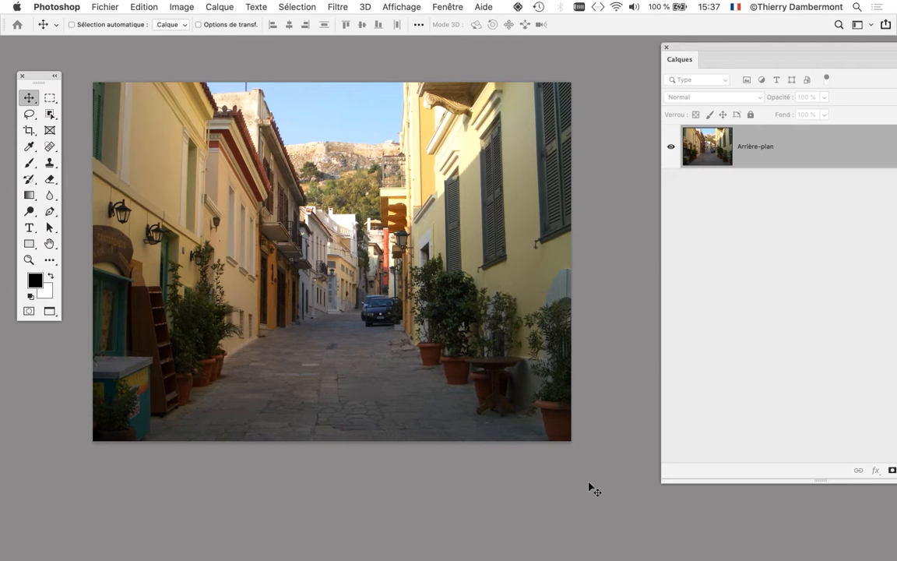
{"action": "key", "text": "Tab"}
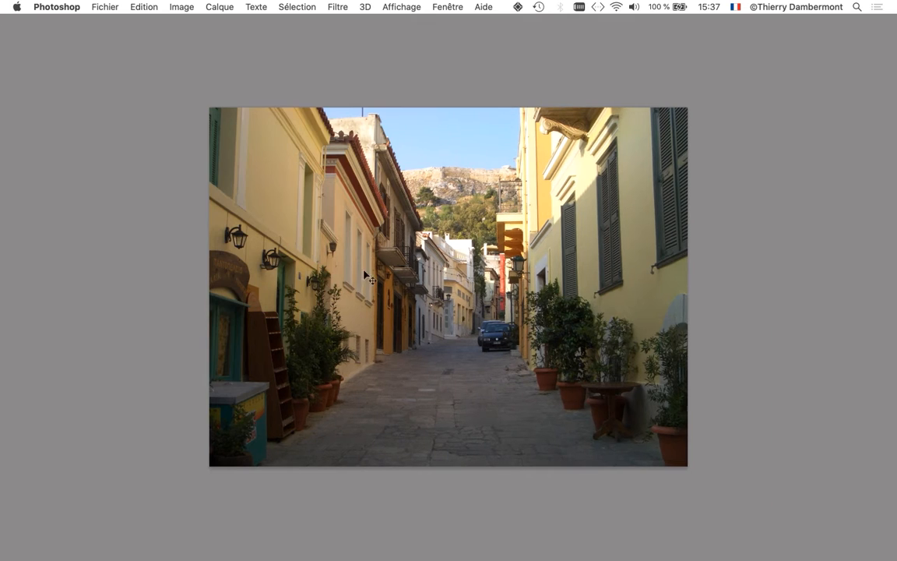
{"action": "scroll", "coordinate": [316, 223], "scroll_direction": "up", "scroll_amount": 4}
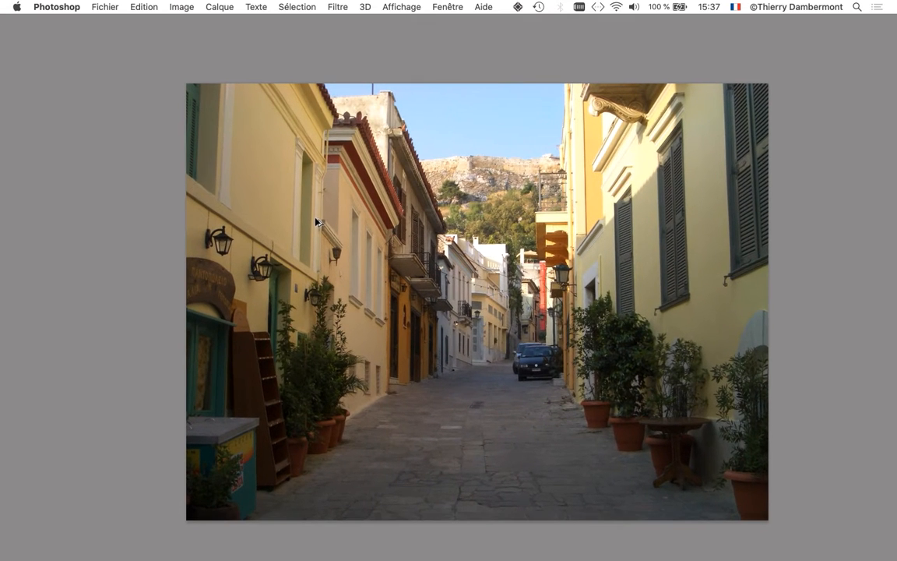
{"action": "left_click_drag", "start_coordinate": [363, 244], "coordinate": [281, 243]}
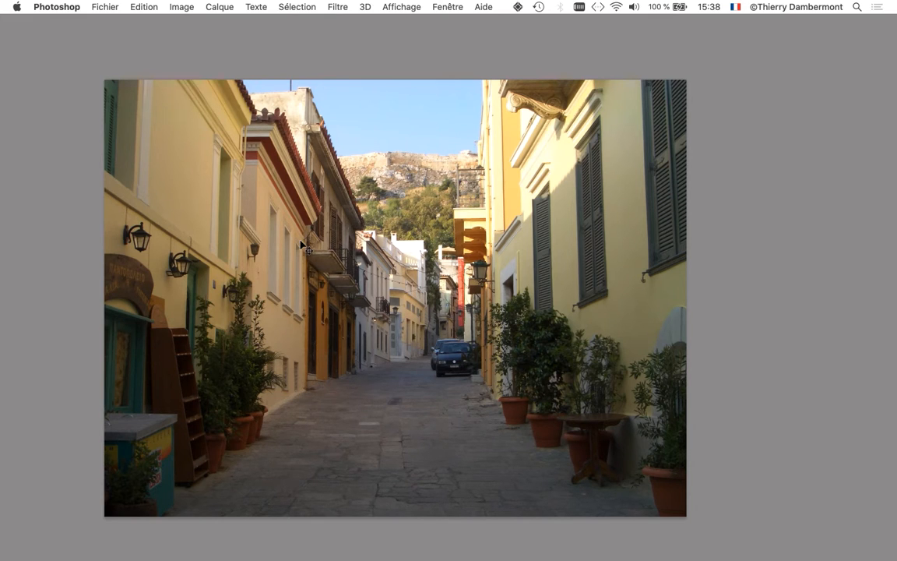
{"action": "scroll", "coordinate": [390, 262], "scroll_direction": "down", "scroll_amount": 3}
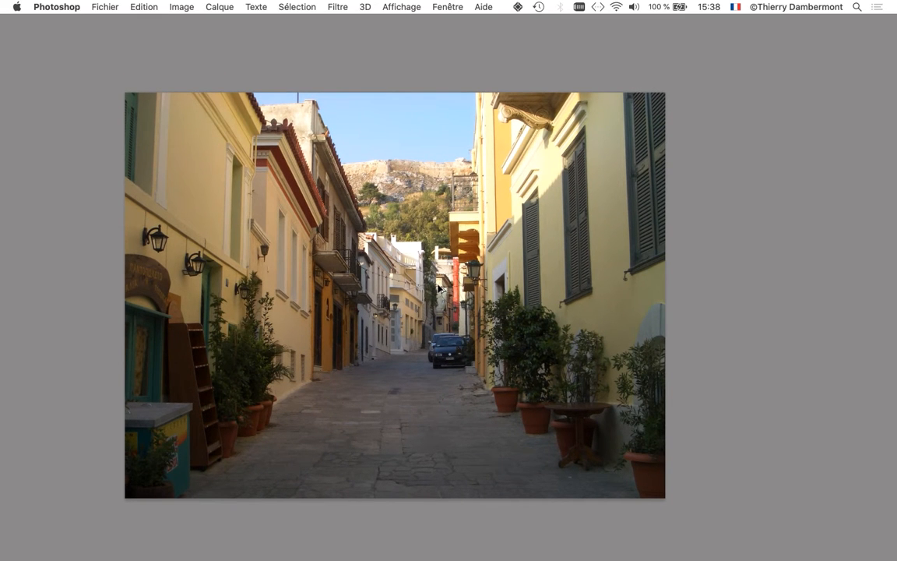
{"action": "scroll", "coordinate": [417, 282], "scroll_direction": "down", "scroll_amount": 3}
{"action": "left_click_drag", "start_coordinate": [416, 299], "coordinate": [395, 296]}
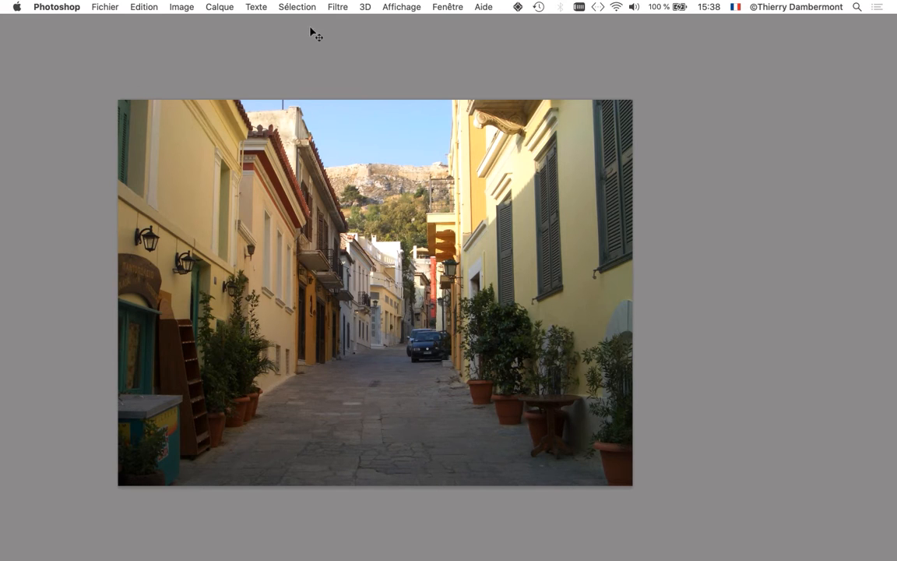
- Select the whole street photo and straighten its building verticals by distorting both upper corners outward, to about 107% width
{"action": "left_click", "coordinate": [274, 6]}
{"action": "left_click", "coordinate": [274, 21]}
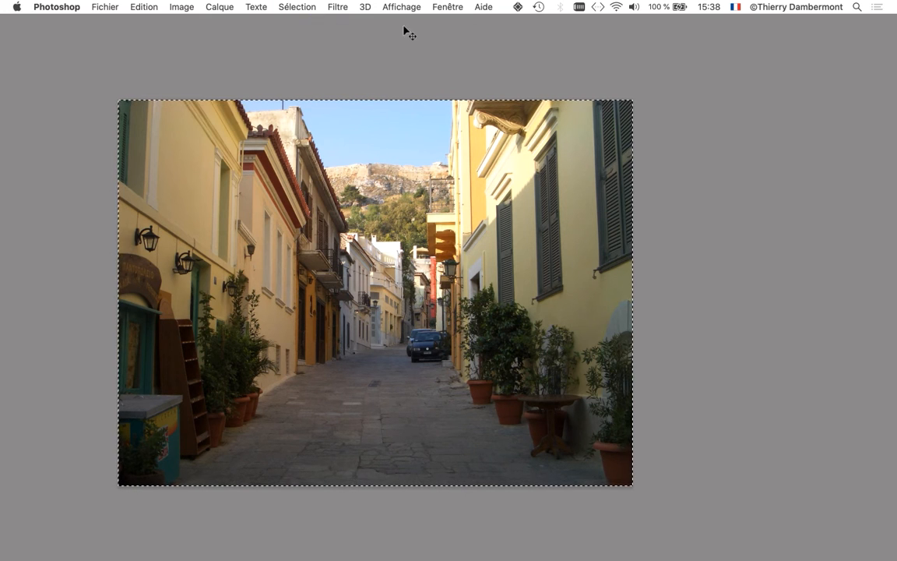
{"action": "key", "text": "super+t"}
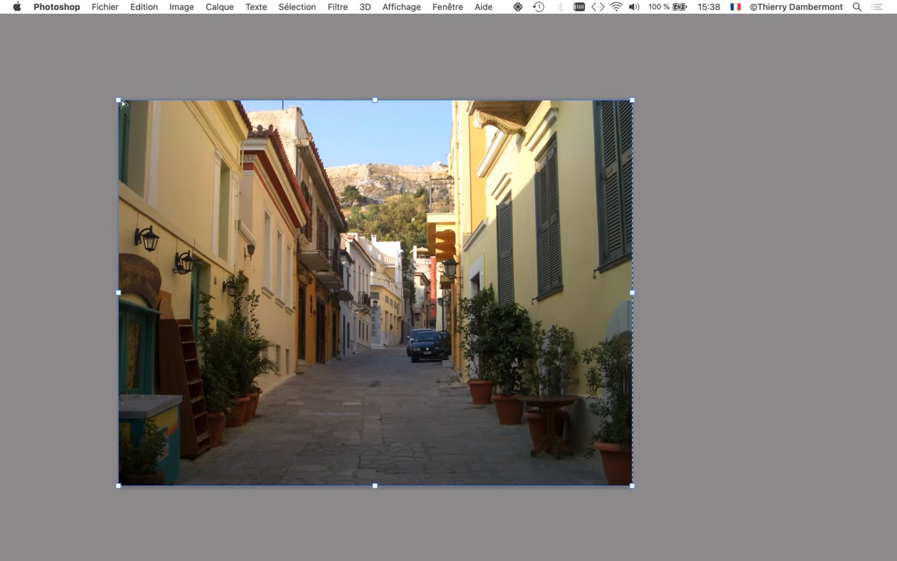
{"action": "mouse_move", "coordinate": [110, 95]}
{"action": "left_mouse_down"}
{"action": "mouse_move", "coordinate": [119, 84]}
{"action": "mouse_move", "coordinate": [155, 96]}
{"action": "mouse_move", "coordinate": [142, 71]}
{"action": "mouse_move", "coordinate": [191, 204]}
{"action": "mouse_move", "coordinate": [370, 242]}
{"action": "mouse_move", "coordinate": [410, 201]}
{"action": "mouse_move", "coordinate": [155, 176]}
{"action": "mouse_move", "coordinate": [78, 46]}
{"action": "mouse_move", "coordinate": [221, 222]}
{"action": "mouse_move", "coordinate": [493, 241]}
{"action": "mouse_move", "coordinate": [393, 212]}
{"action": "mouse_move", "coordinate": [123, 180]}
{"action": "mouse_move", "coordinate": [93, 134]}
{"action": "mouse_move", "coordinate": [88, 94]}
{"action": "mouse_move", "coordinate": [99, 87]}
{"action": "mouse_move", "coordinate": [106, 104]}
{"action": "mouse_move", "coordinate": [120, 101]}
{"action": "mouse_move", "coordinate": [101, 102]}
{"action": "left_mouse_up"}
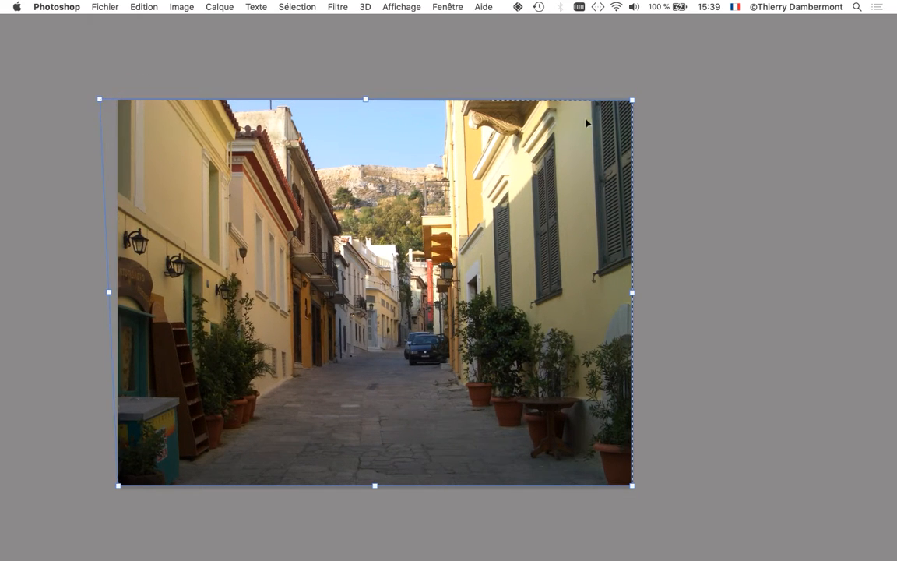
{"action": "left_click_drag", "start_coordinate": [633, 102], "coordinate": [651, 103]}
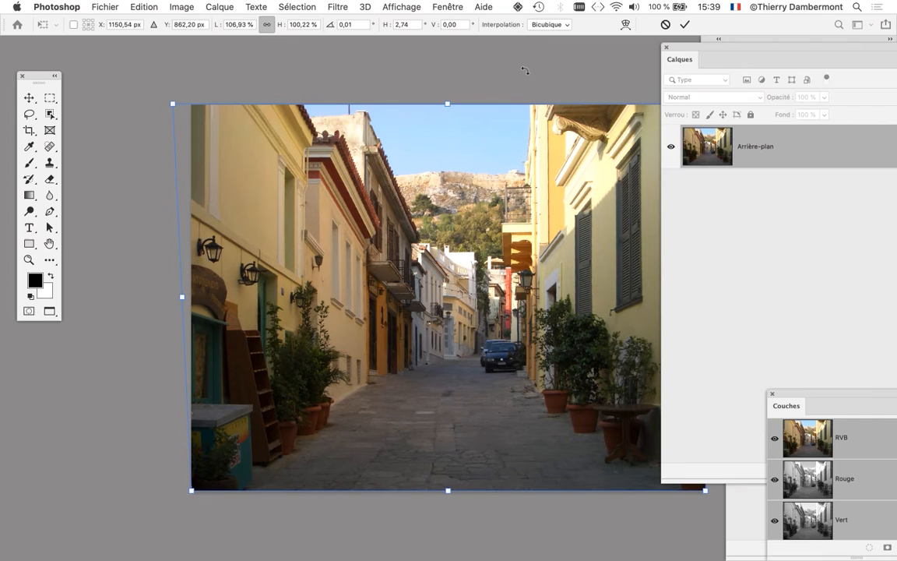
{"action": "key", "text": "Tab"}
{"action": "left_click_drag", "start_coordinate": [514, 175], "coordinate": [405, 143]}
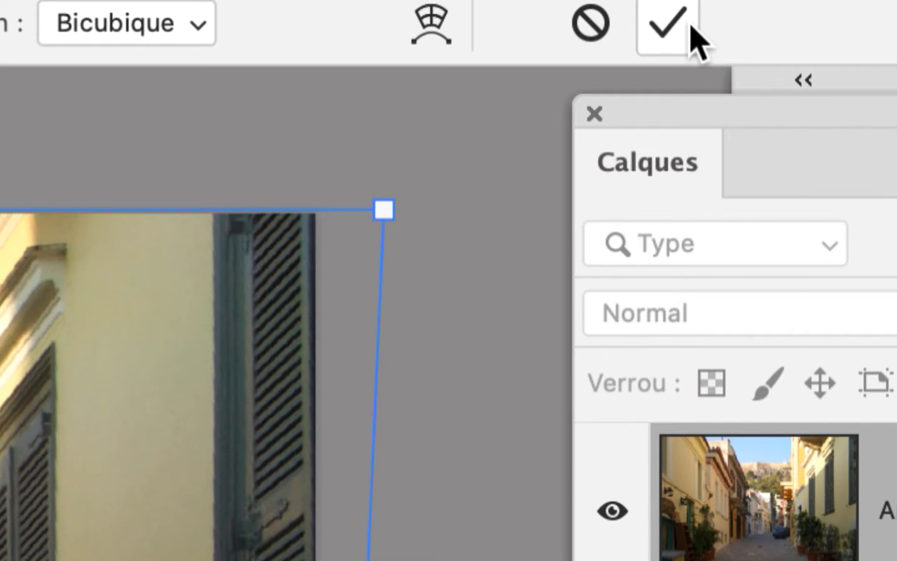
{"action": "left_click", "coordinate": [690, 26]}
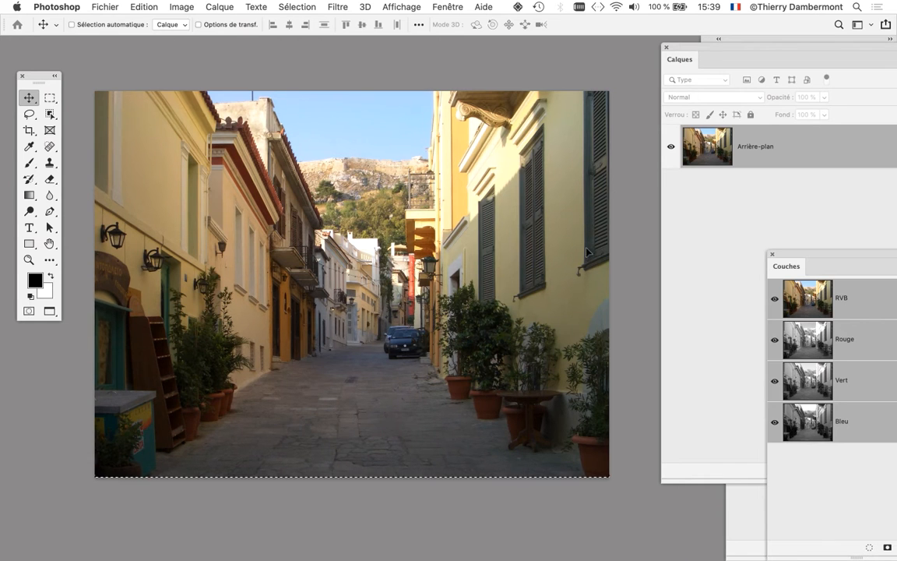
- Compare the street photo before and after the perspective correction by repeatedly undoing and redoing it, ending with the correction applied
{"action": "key", "text": "super+z"}
{"action": "key", "text": "super+z"}
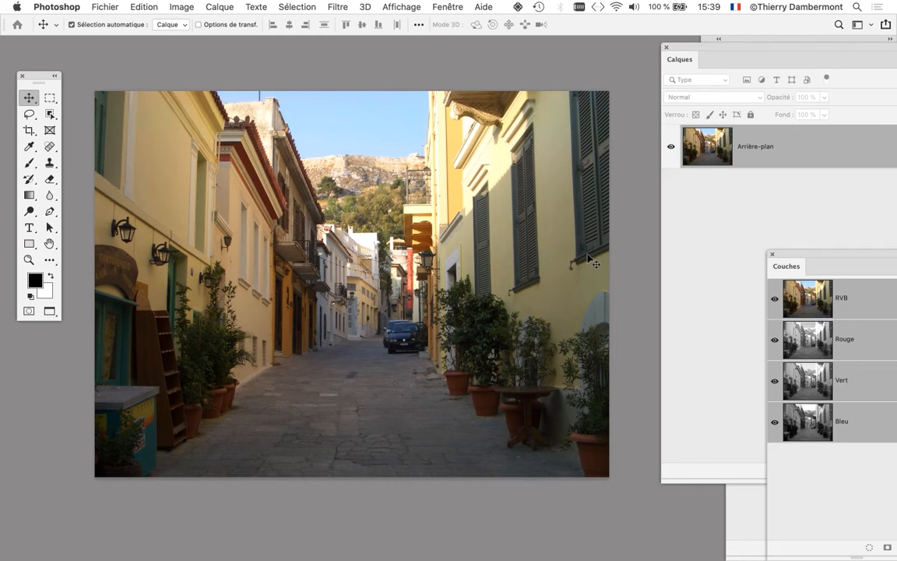
{"action": "key", "text": "shift+super+z"}
{"action": "key", "text": "shift+super+z"}
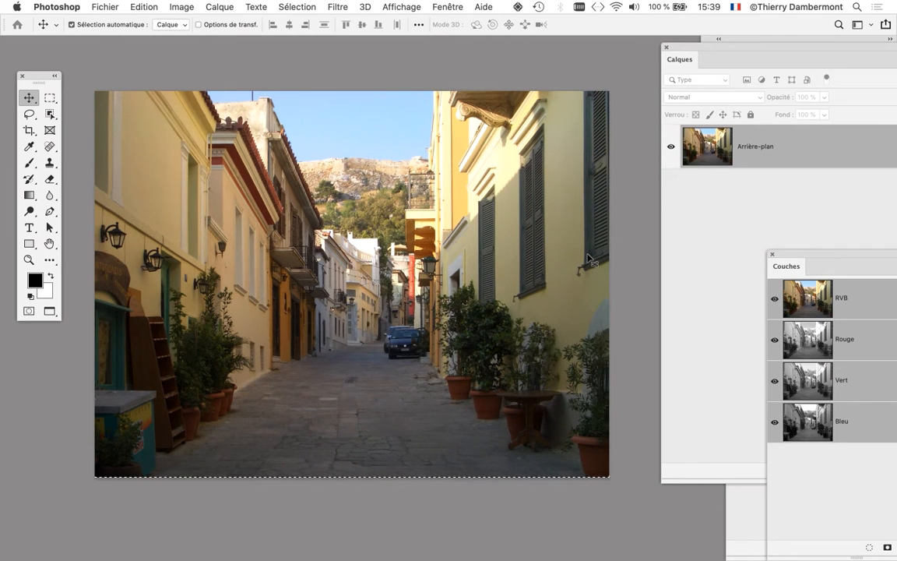
{"action": "key", "text": "super+z"}
{"action": "key", "text": "shift+super+z"}
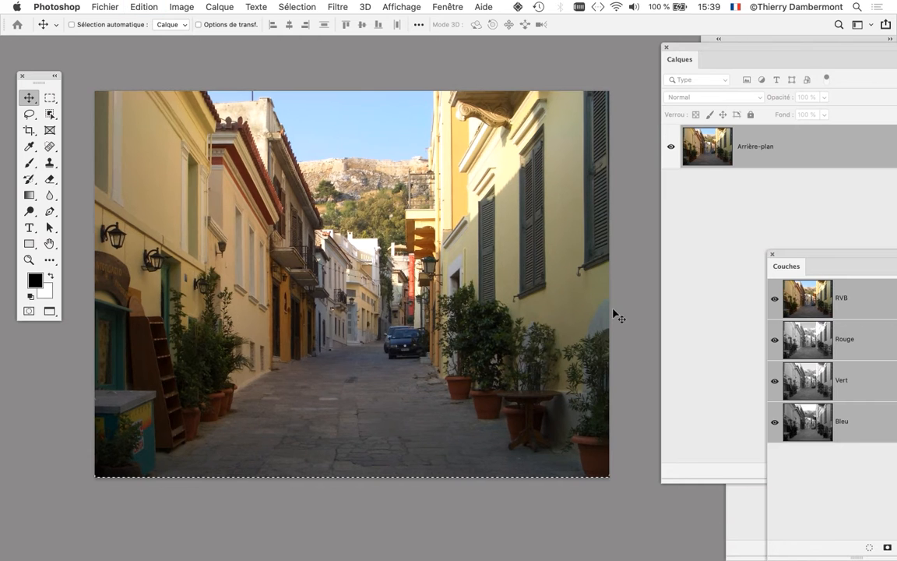
{"action": "key", "text": "super+z"}
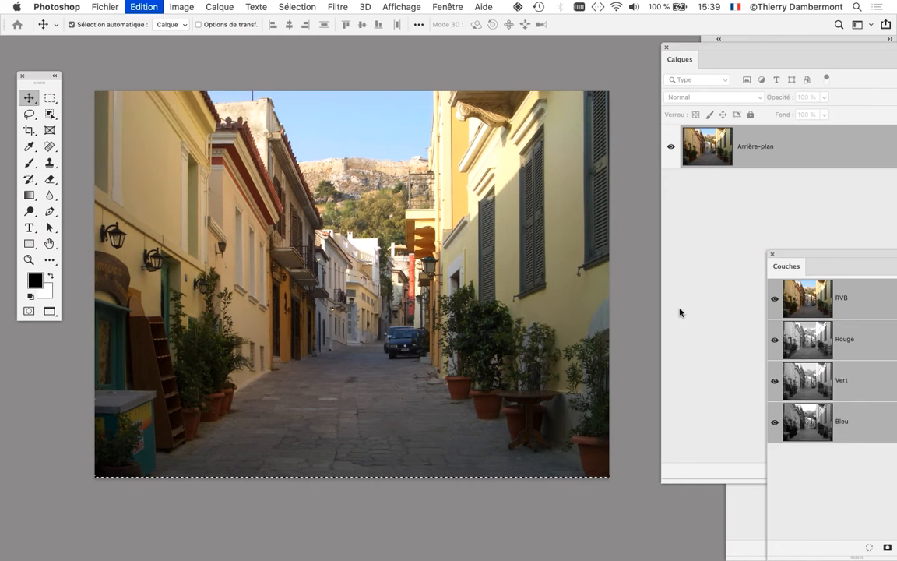
{"action": "key", "text": "shift+super+z"}
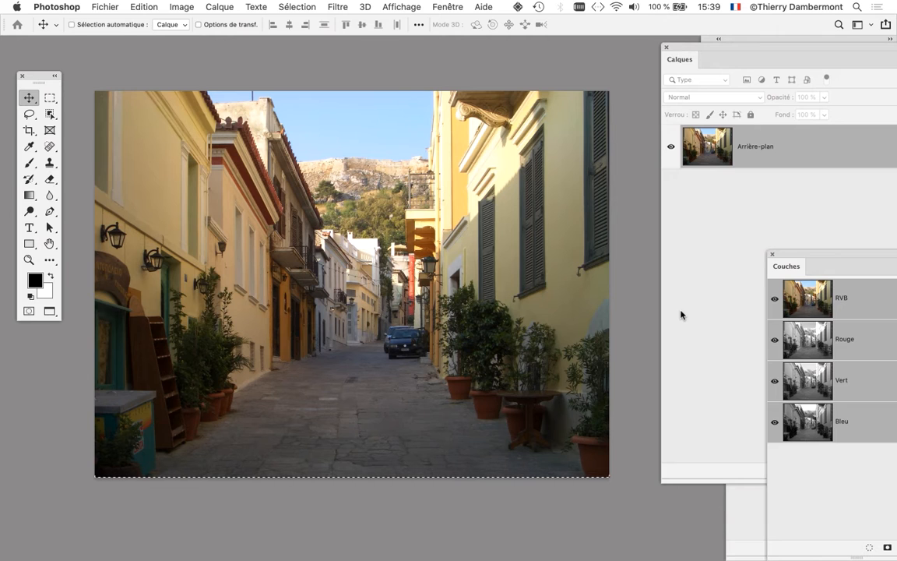
{"action": "key", "text": "super+z"}
{"action": "key", "text": "shift+super+z"}
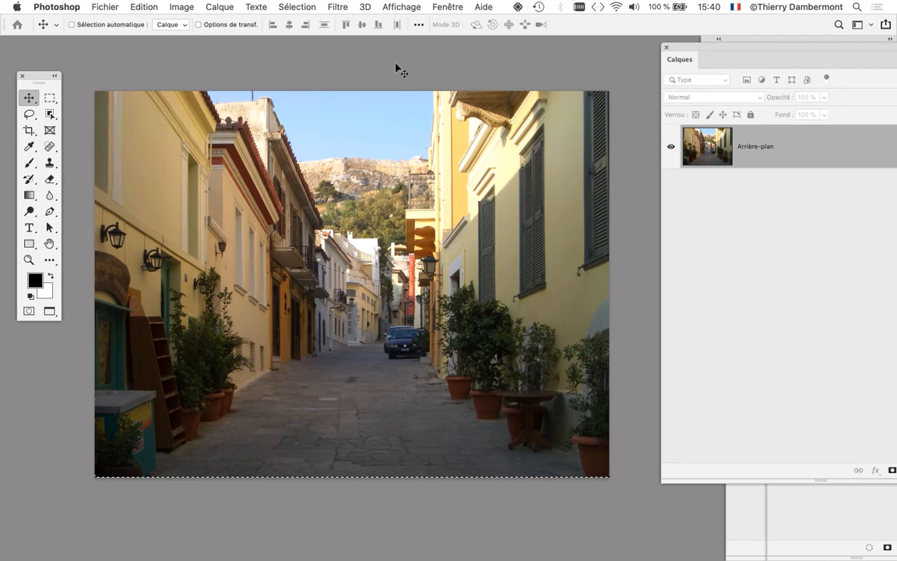
- Return to the standard screen mode and detach the street photo from the elephant document into its own floating window
{"action": "key", "text": "f"}
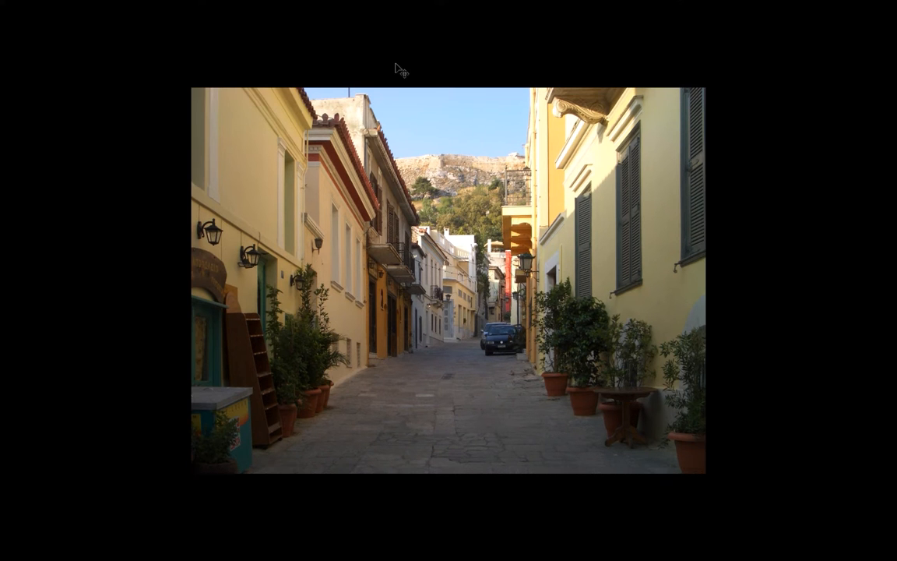
{"action": "key", "text": "f"}
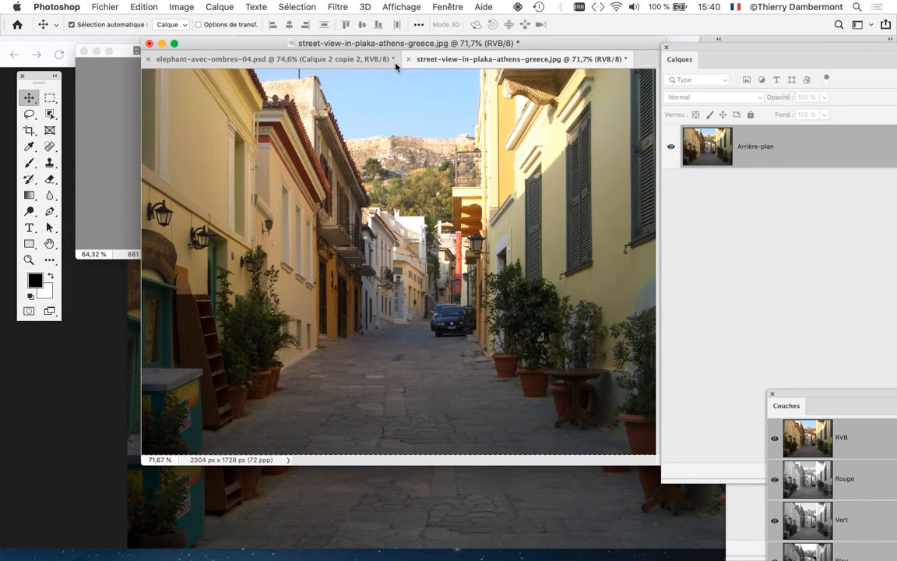
{"action": "left_click_drag", "start_coordinate": [263, 48], "coordinate": [229, 103]}
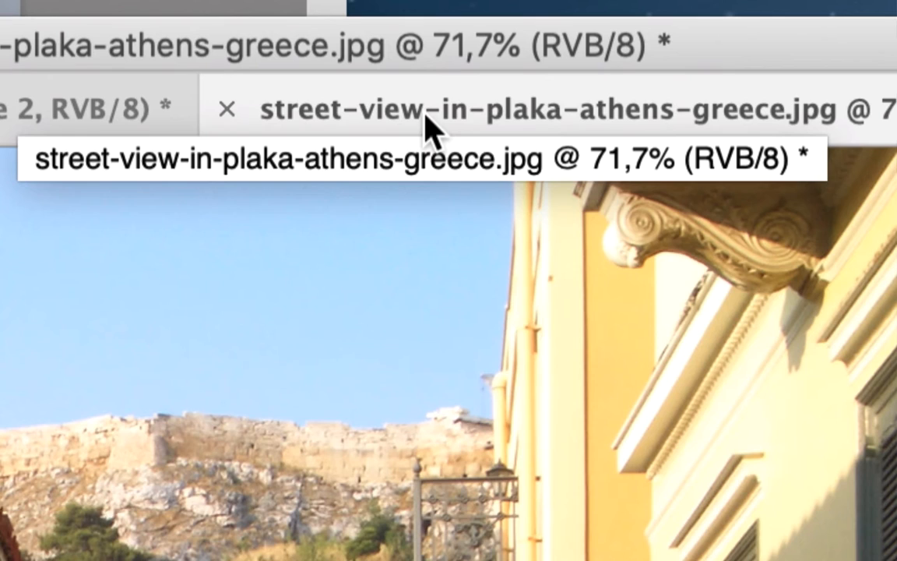
{"action": "left_click_drag", "start_coordinate": [428, 129], "coordinate": [456, 156]}
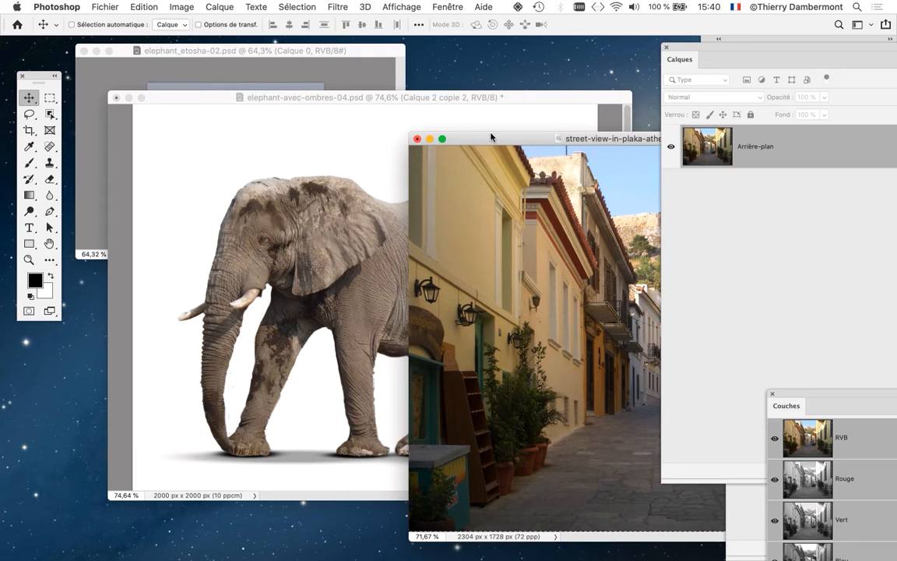
- Zoom elephant-avec-ombres-04.psd out to about 38%, shrink its window and arrange it beside the street photo, keeping the elephant document active
{"action": "left_click_drag", "start_coordinate": [432, 96], "coordinate": [405, 67]}
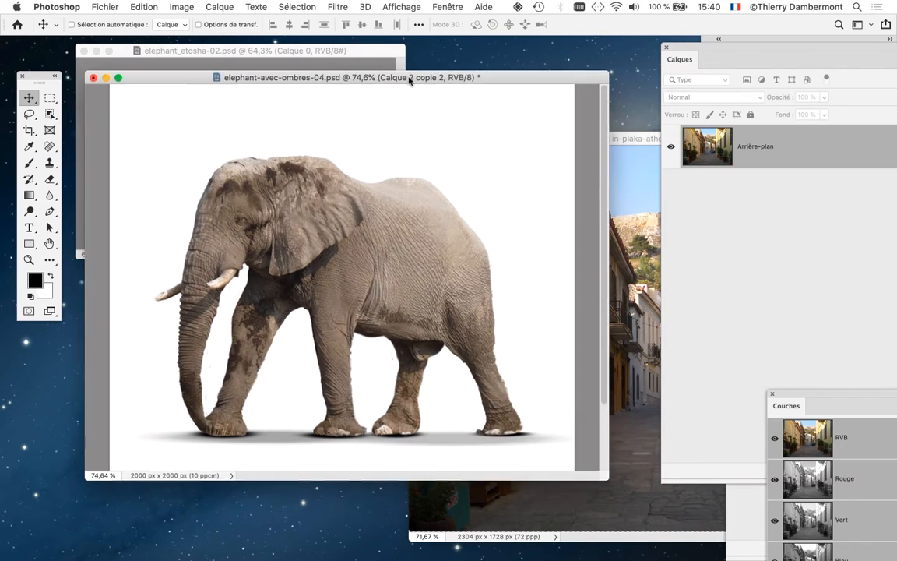
{"action": "scroll", "coordinate": [346, 264], "scroll_direction": "down", "scroll_amount": 4}
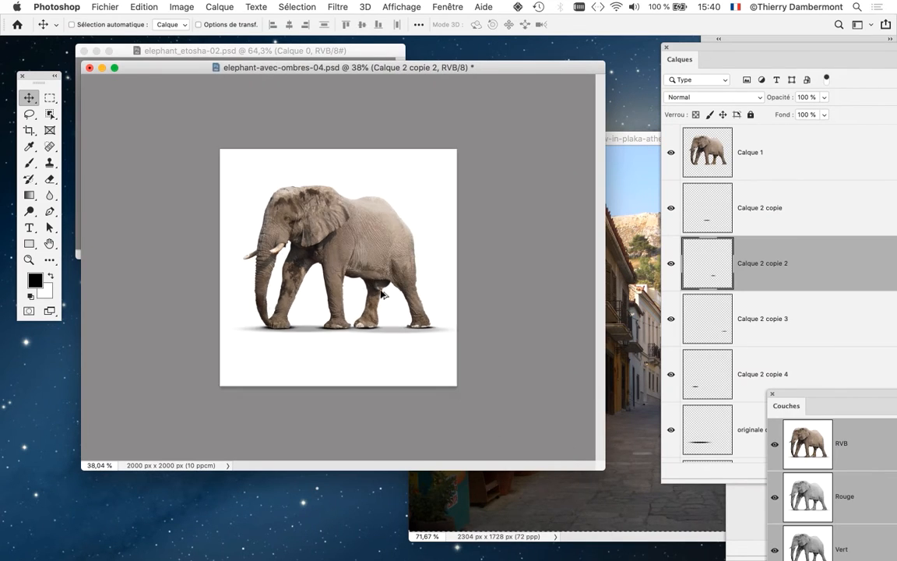
{"action": "left_click_drag", "start_coordinate": [599, 465], "coordinate": [420, 385]}
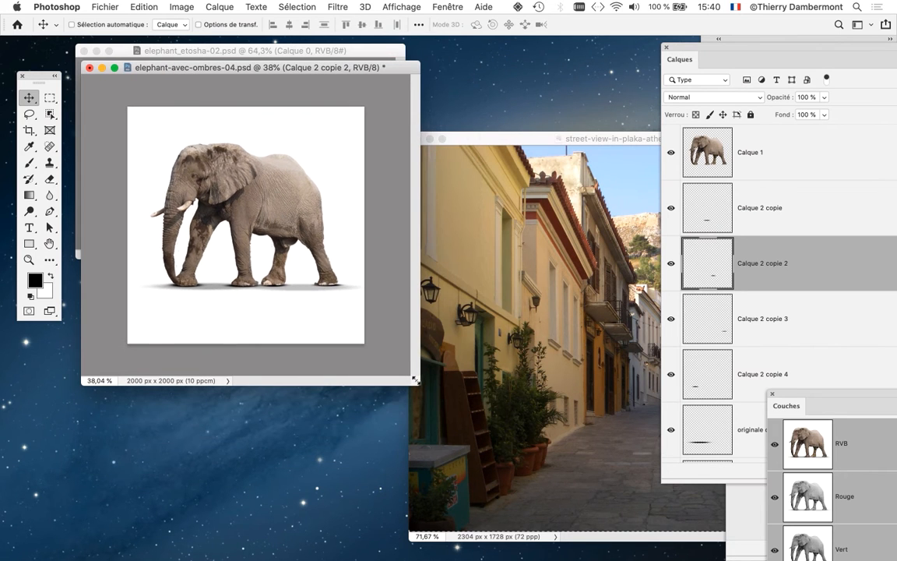
{"action": "left_click_drag", "start_coordinate": [520, 140], "coordinate": [534, 166]}
{"action": "left_click", "coordinate": [320, 69]}
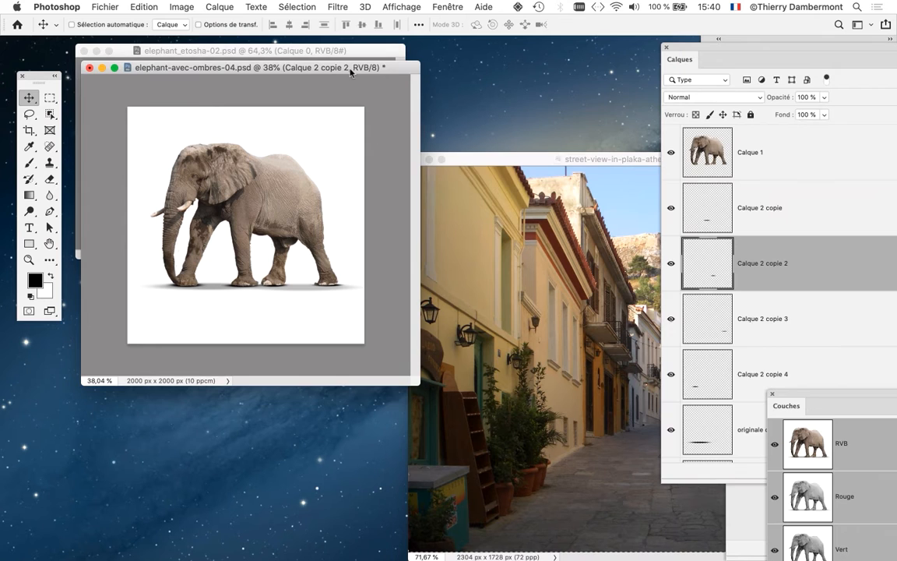
- Bring the layer list beside the elephant document and select every layer from originale copie 2 up to Calque 1
{"action": "left_click_drag", "start_coordinate": [699, 51], "coordinate": [464, 44]}
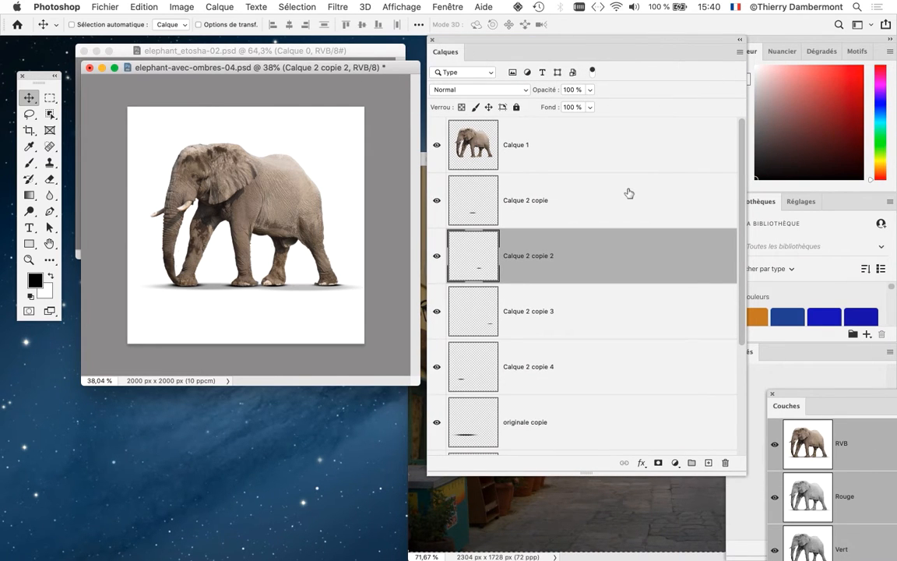
{"action": "scroll", "coordinate": [627, 194], "scroll_direction": "down", "scroll_amount": 5}
{"action": "scroll", "coordinate": [587, 353], "scroll_direction": "up", "scroll_amount": 5}
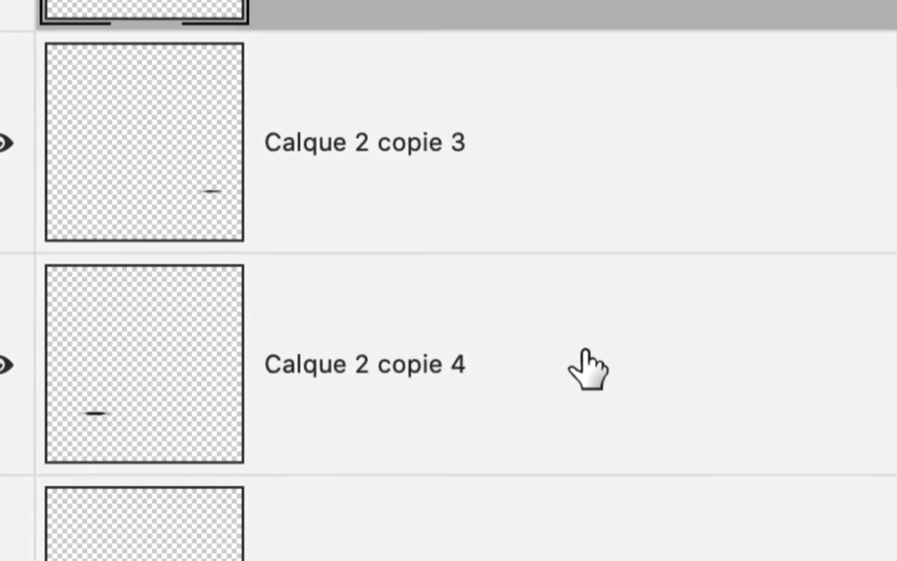
{"action": "scroll", "coordinate": [588, 366], "scroll_direction": "down", "scroll_amount": 4}
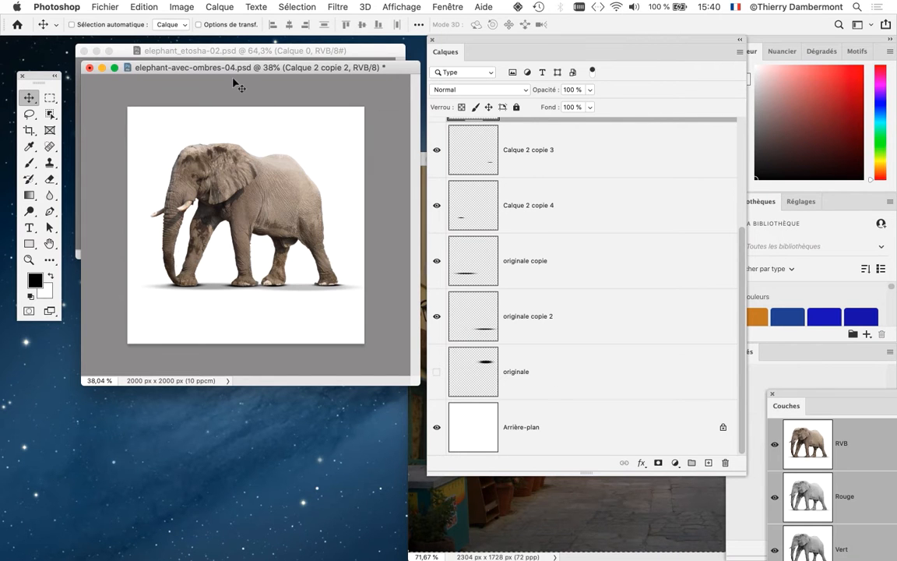
{"action": "left_click_drag", "start_coordinate": [230, 66], "coordinate": [259, 115]}
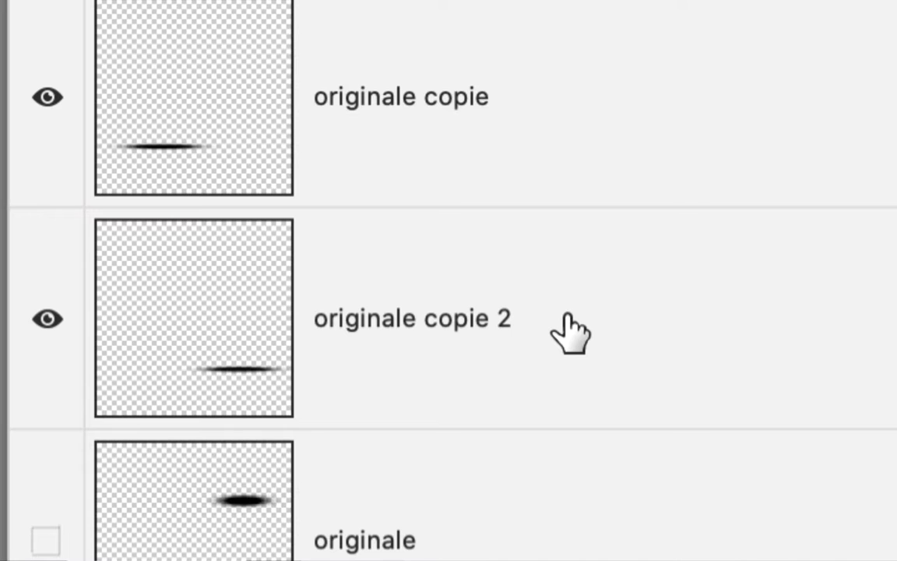
{"action": "left_click", "coordinate": [570, 331]}
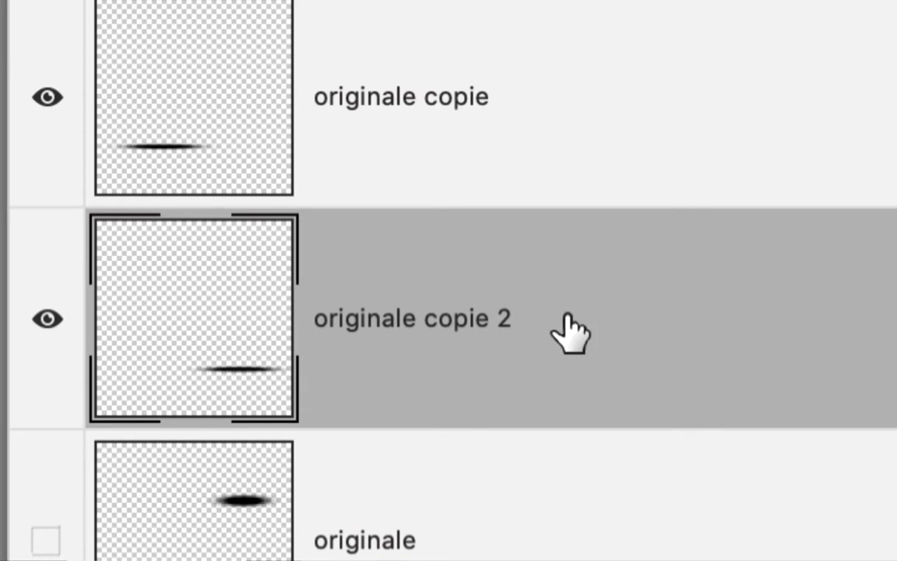
{"action": "scroll", "coordinate": [545, 331], "scroll_direction": "up", "scroll_amount": 10}
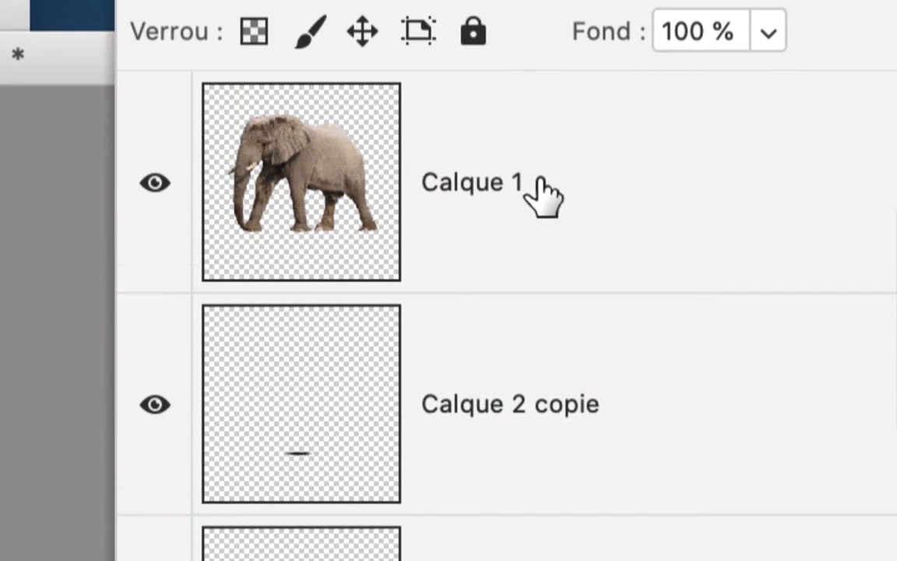
{"action": "left_click", "coordinate": [543, 25], "text": "shift"}
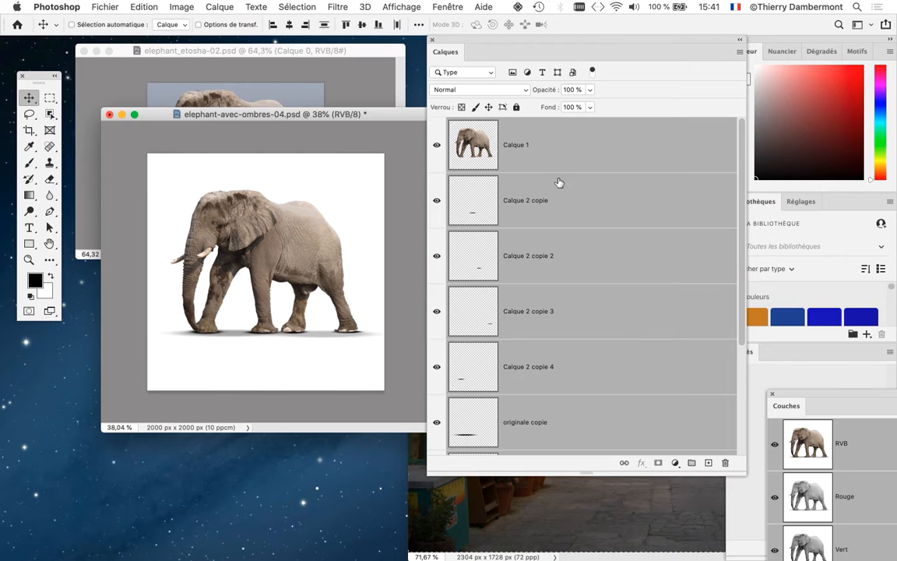
{"action": "scroll", "coordinate": [576, 195], "scroll_direction": "down", "scroll_amount": 6}
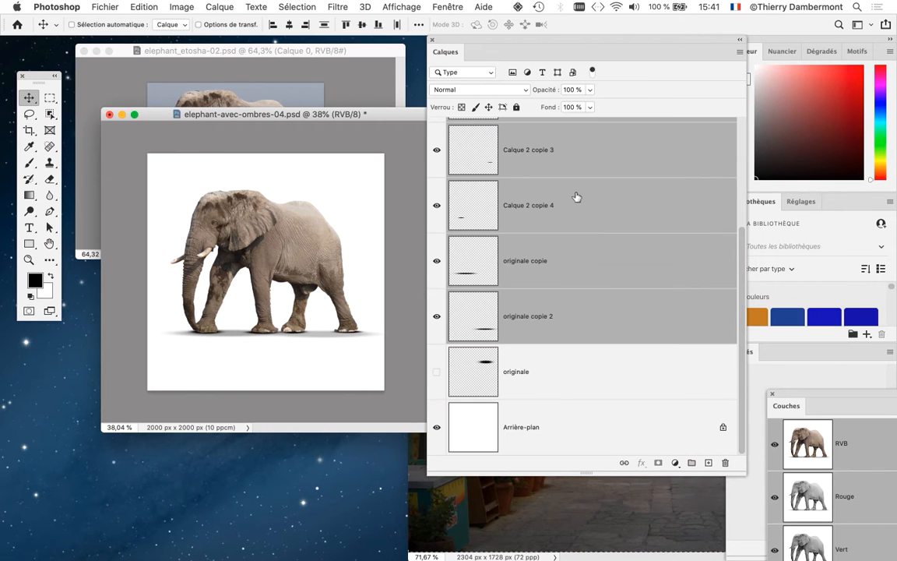
- Make the layer list more compact and set its thumbnails to the smallest image size
{"action": "scroll", "coordinate": [576, 197], "scroll_direction": "up", "scroll_amount": 4}
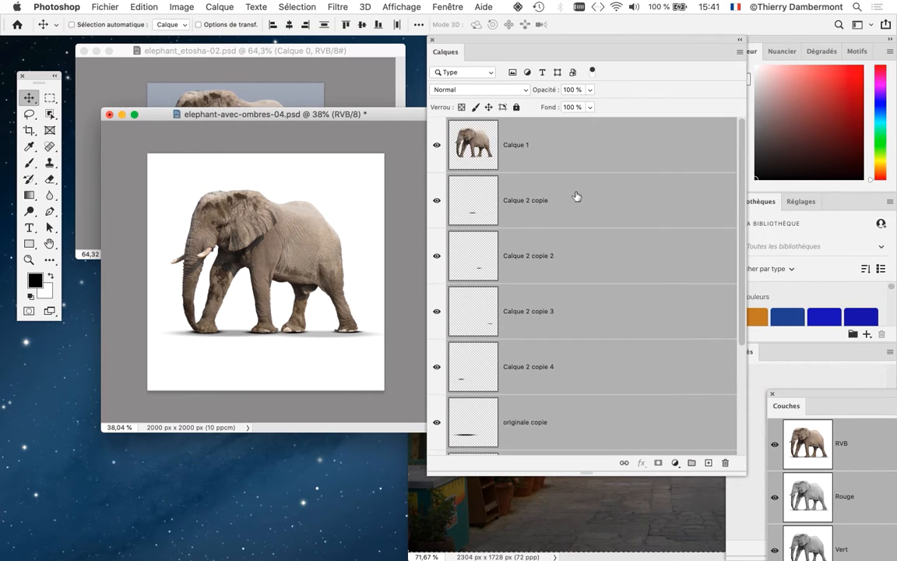
{"action": "left_click_drag", "start_coordinate": [741, 464], "coordinate": [670, 362]}
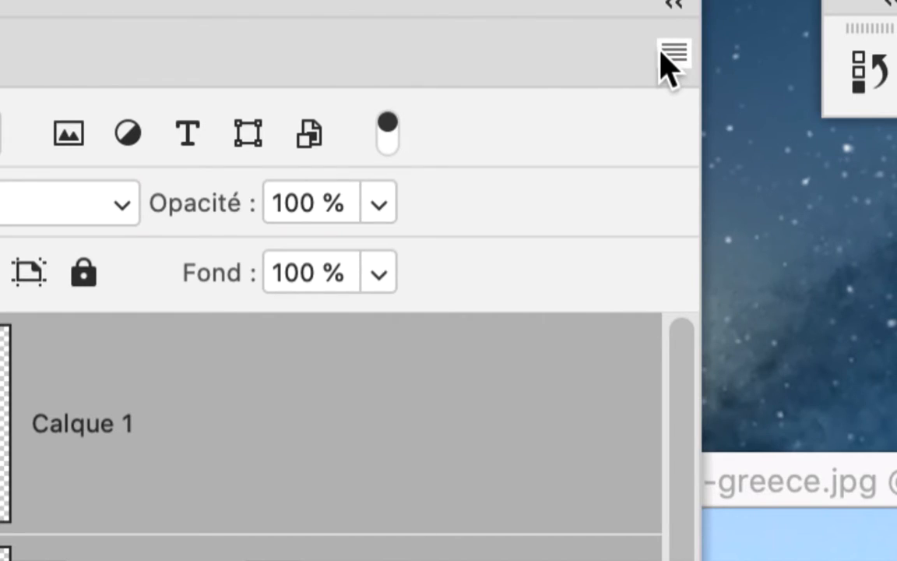
{"action": "left_click", "coordinate": [663, 53]}
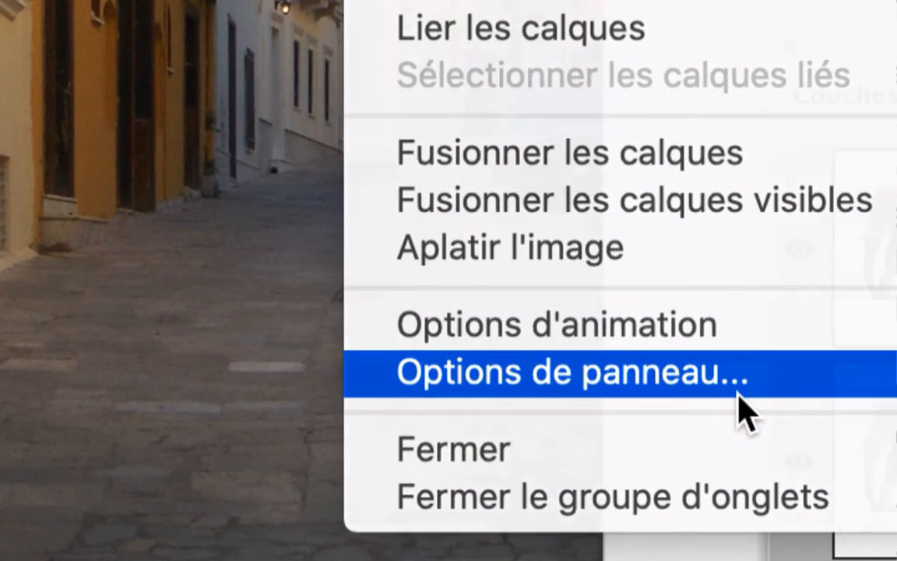
{"action": "left_click", "coordinate": [738, 393]}
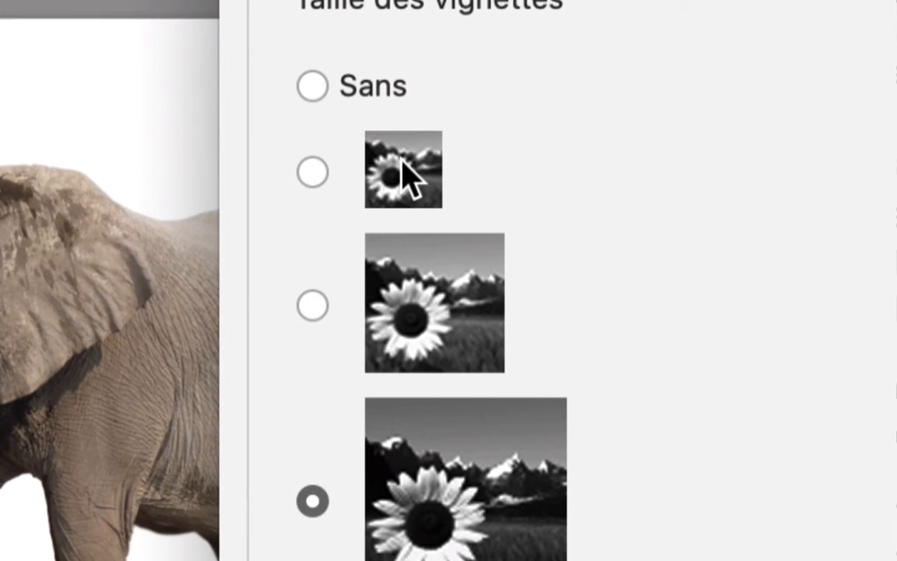
{"action": "left_click", "coordinate": [403, 159]}
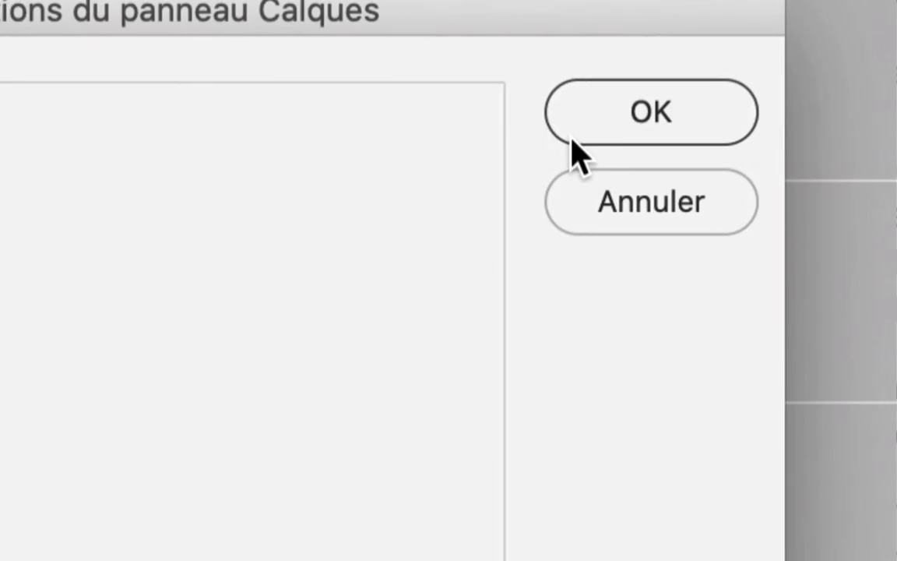
{"action": "left_click", "coordinate": [571, 139]}
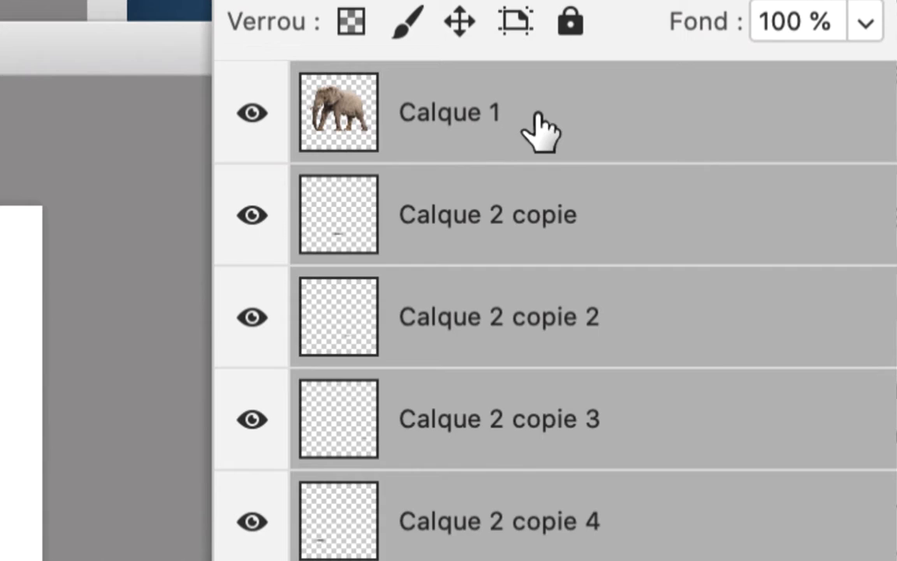
- Select the layers from Calque 1 down to originale copie 2 in the elephant document and put them in a group
{"action": "left_click", "coordinate": [457, 23]}
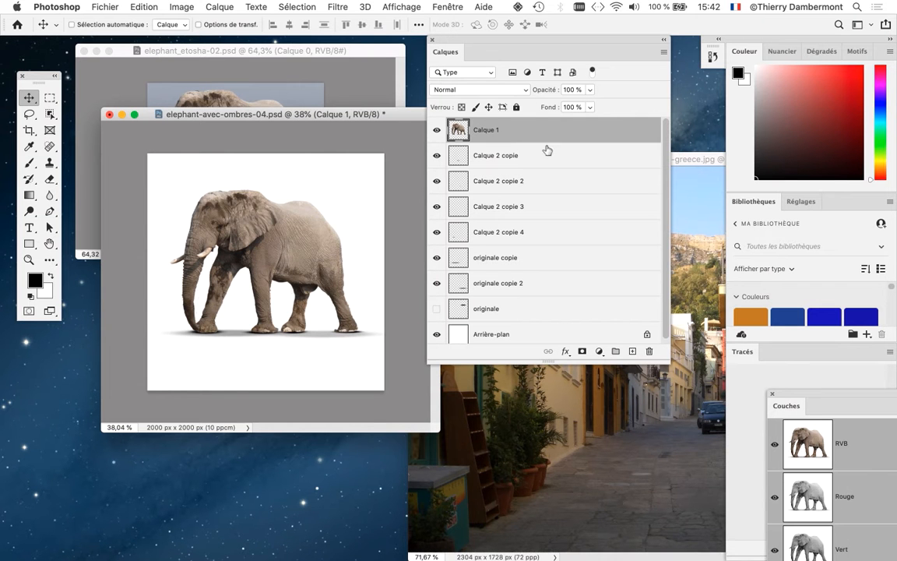
{"action": "left_click_drag", "start_coordinate": [667, 361], "coordinate": [684, 415]}
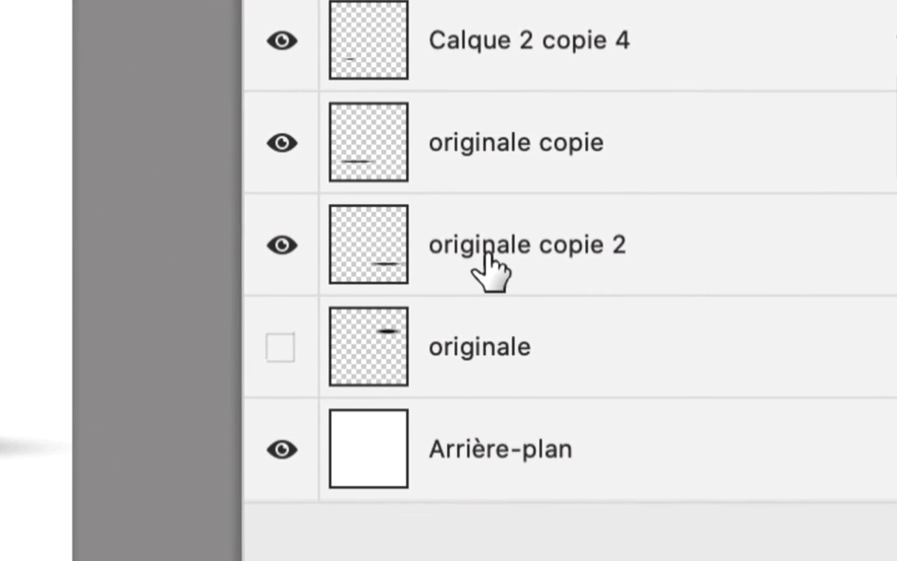
{"action": "left_click", "coordinate": [424, 267], "text": "shift"}
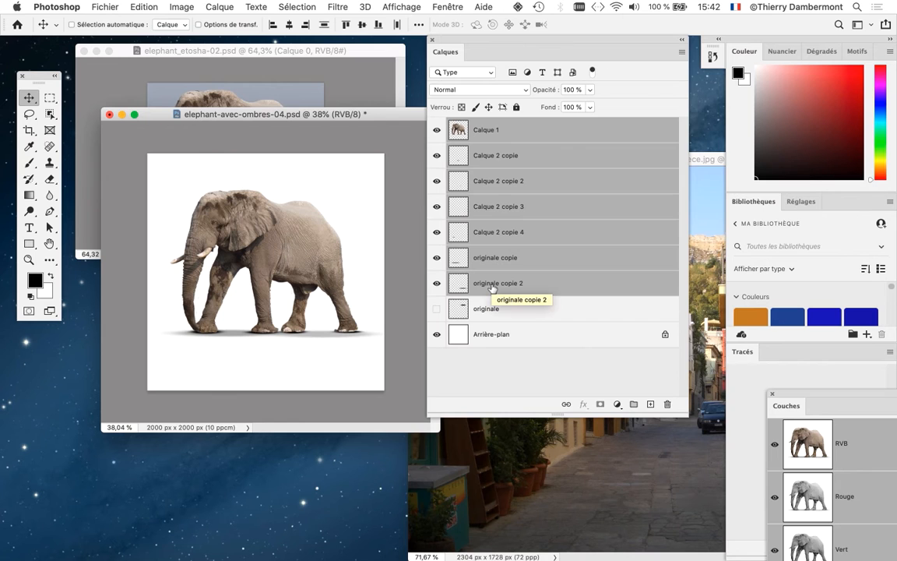
{"action": "left_click_drag", "start_coordinate": [478, 40], "coordinate": [587, 65]}
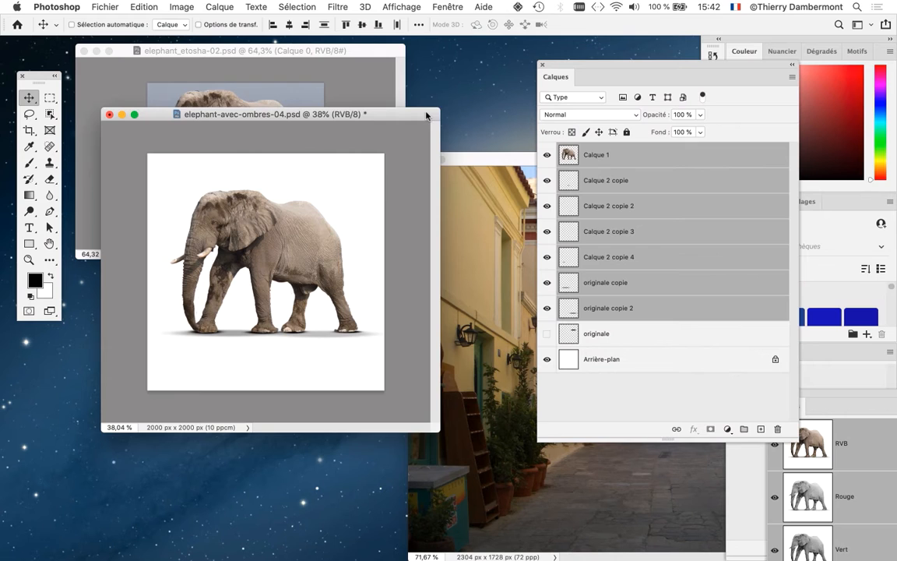
{"action": "left_click_drag", "start_coordinate": [426, 116], "coordinate": [425, 93]}
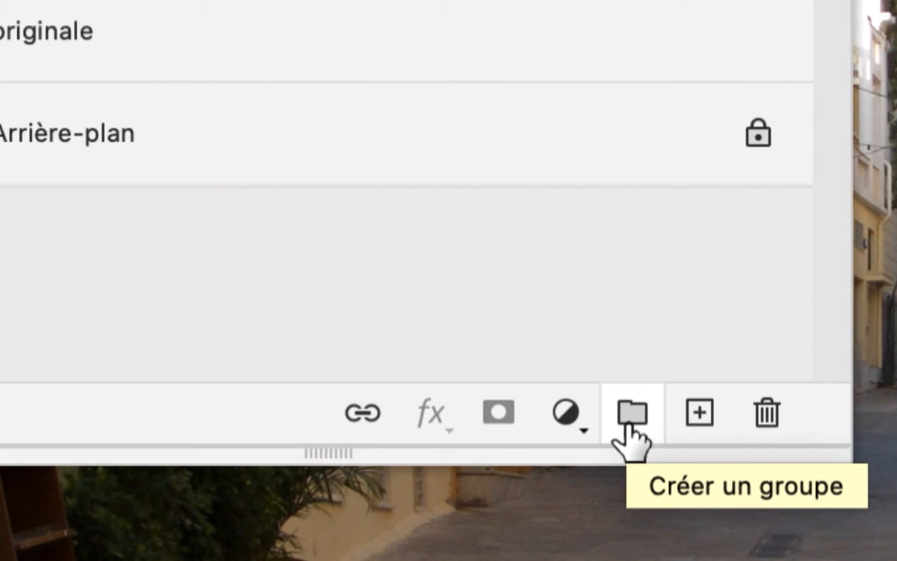
{"action": "left_click", "coordinate": [631, 420]}
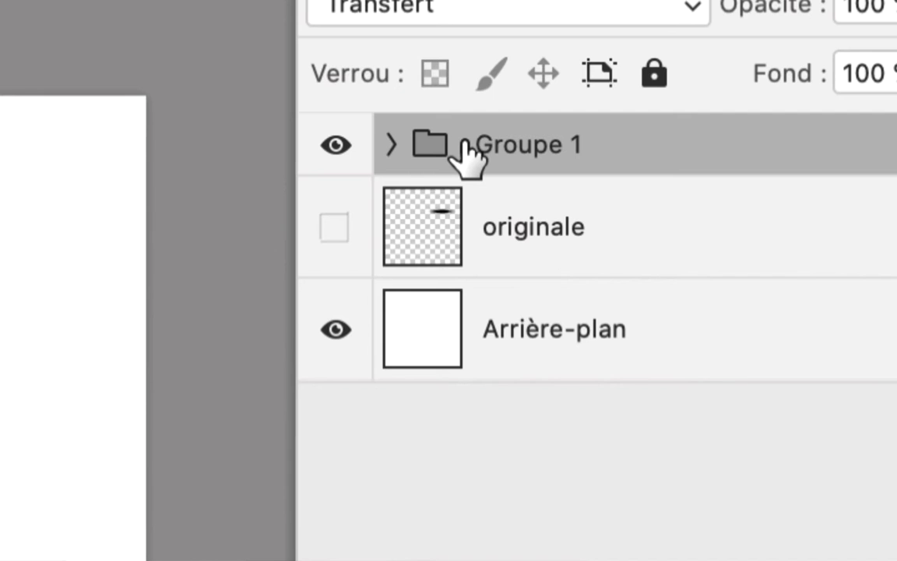
- Expand and collapse the new elephant group to examine the layers it contains
{"action": "left_click", "coordinate": [391, 145]}
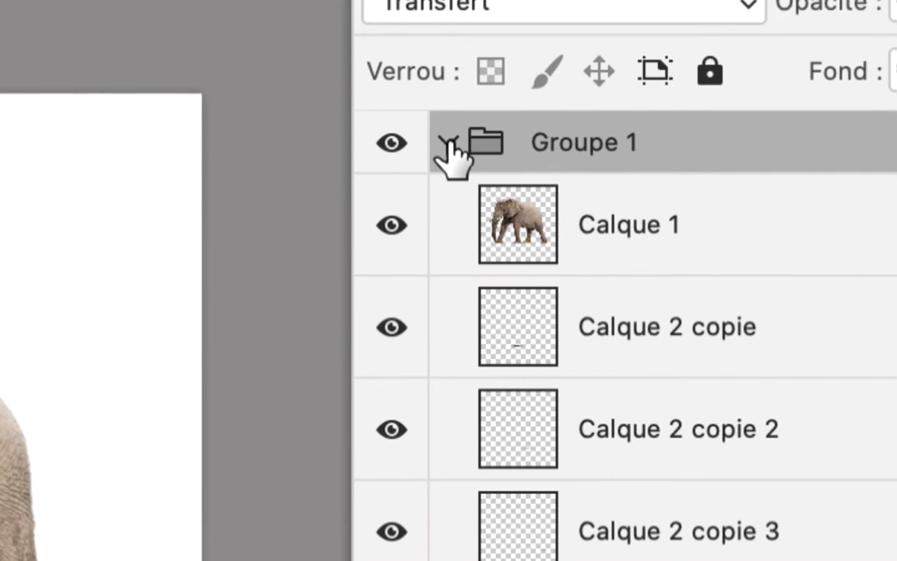
{"action": "left_click", "coordinate": [450, 145]}
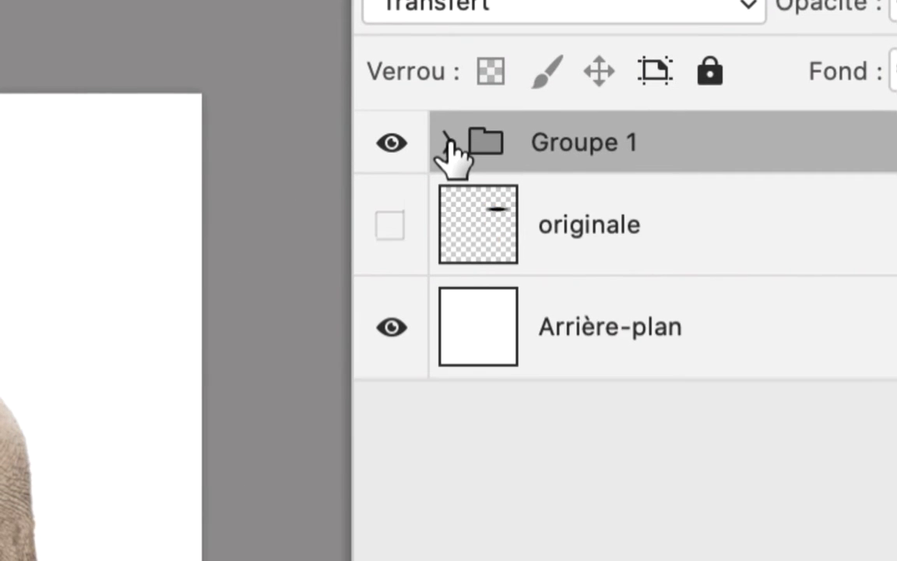
{"action": "left_click", "coordinate": [450, 145]}
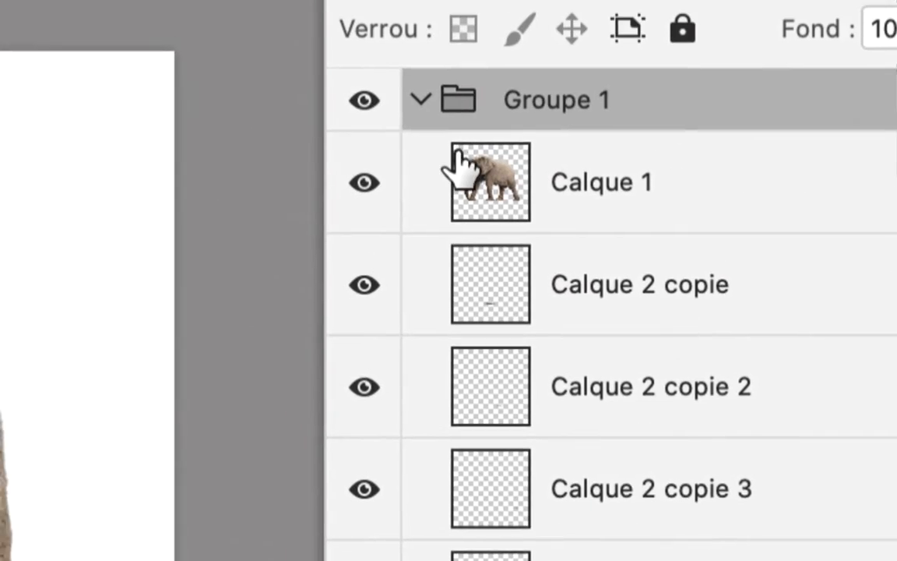
{"action": "left_click", "coordinate": [446, 141]}
{"action": "left_click", "coordinate": [446, 142]}
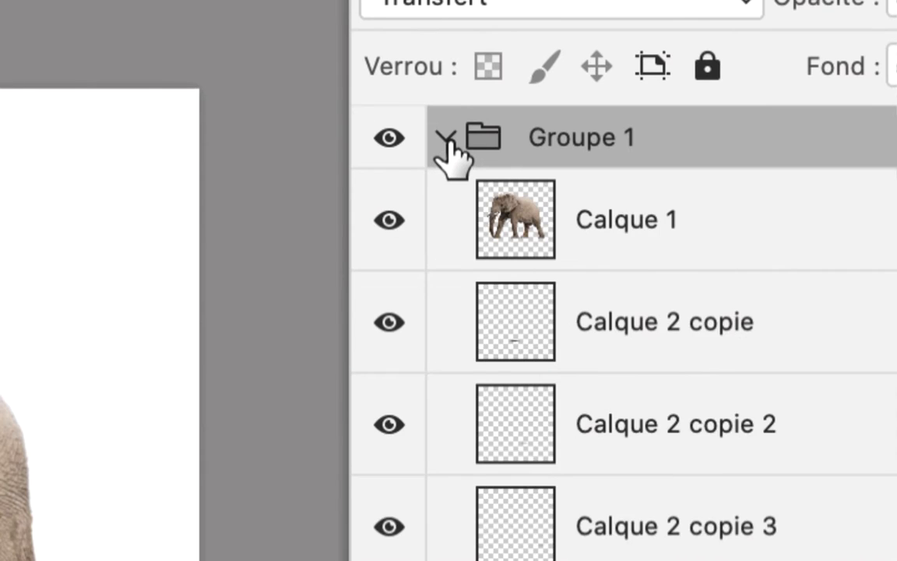
{"action": "left_click", "coordinate": [446, 142]}
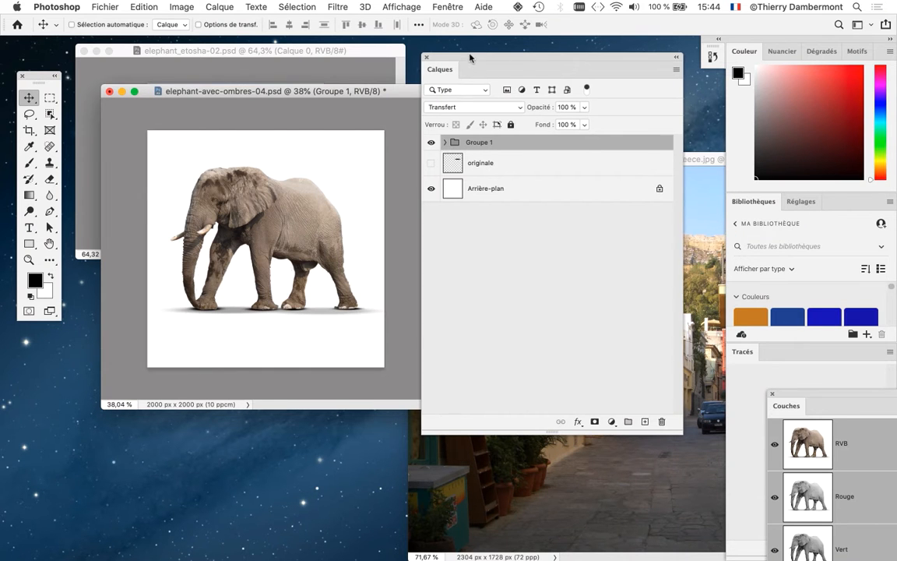
- Copy the elephant group from elephant-avec-ombres-04.psd into the street photo and move the layer list clear of the image
{"action": "left_click_drag", "start_coordinate": [471, 59], "coordinate": [174, 68]}
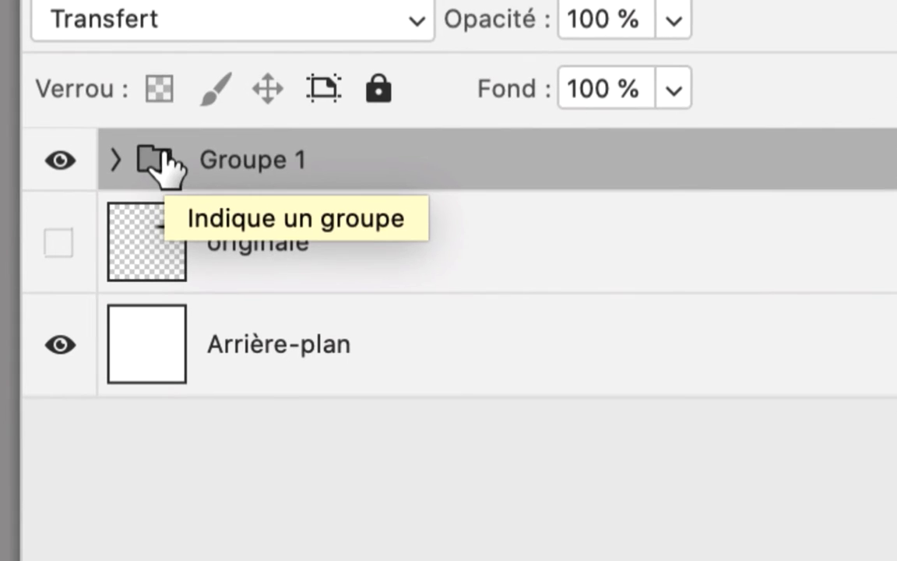
{"action": "left_click_drag", "start_coordinate": [162, 154], "coordinate": [513, 273]}
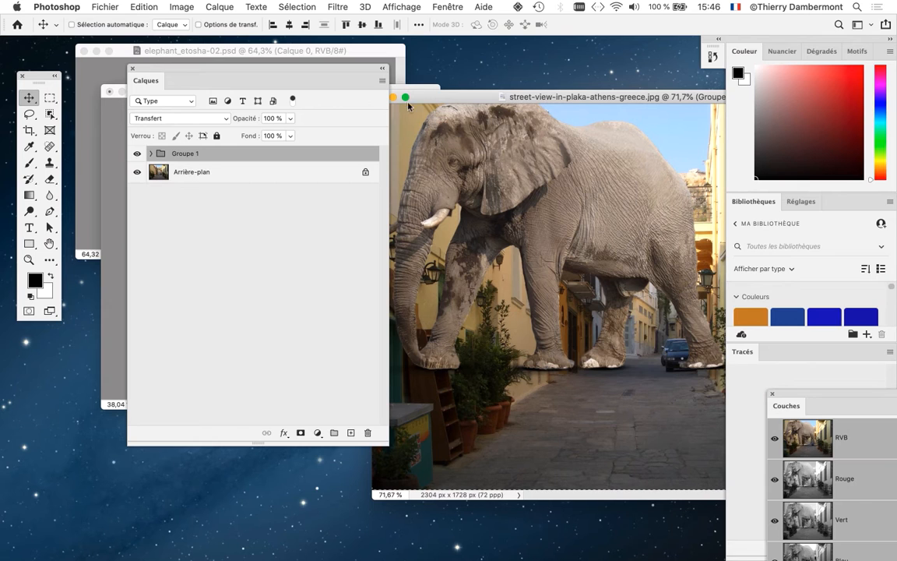
{"action": "left_click_drag", "start_coordinate": [306, 66], "coordinate": [429, 354]}
- Arrange the elephant document window, activate the street photo in full-screen mode with menu bar, and place the layer list beside the image
{"action": "left_click", "coordinate": [311, 95]}
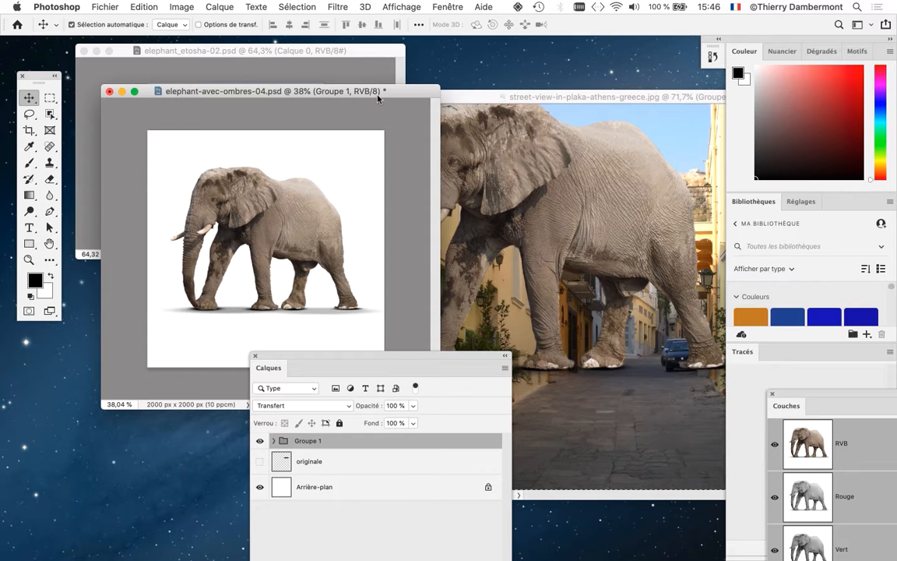
{"action": "left_click_drag", "start_coordinate": [365, 98], "coordinate": [359, 81]}
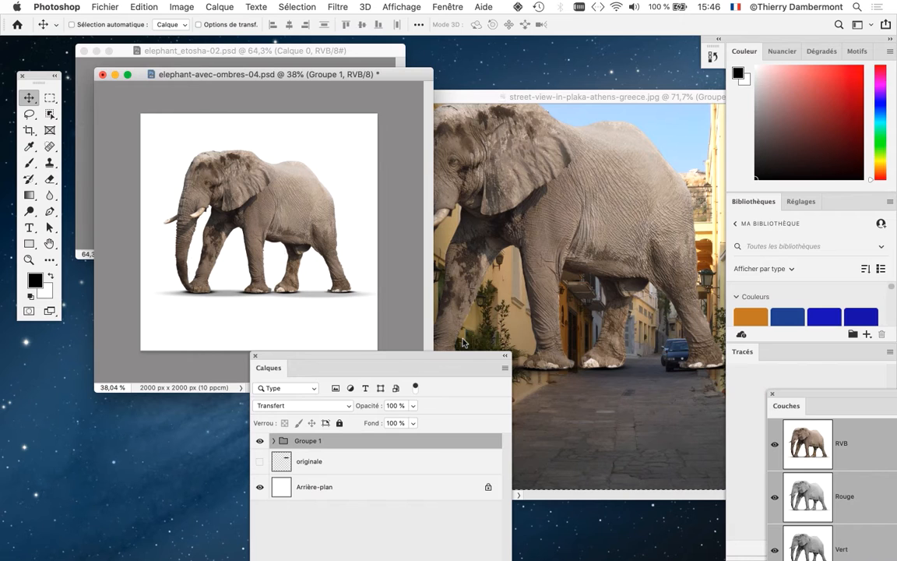
{"action": "left_click_drag", "start_coordinate": [562, 96], "coordinate": [506, 87]}
{"action": "key", "text": "f"}
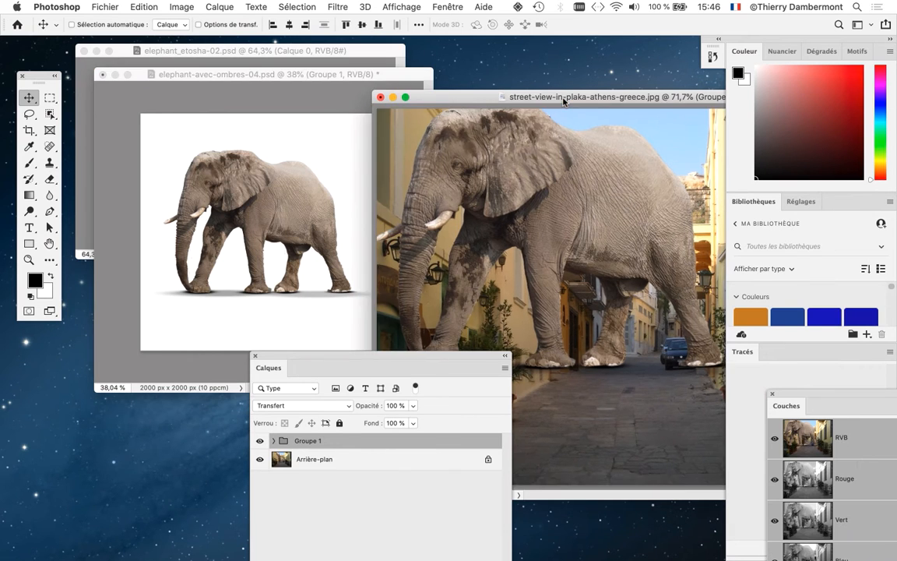
{"action": "left_click_drag", "start_coordinate": [345, 356], "coordinate": [574, 145]}
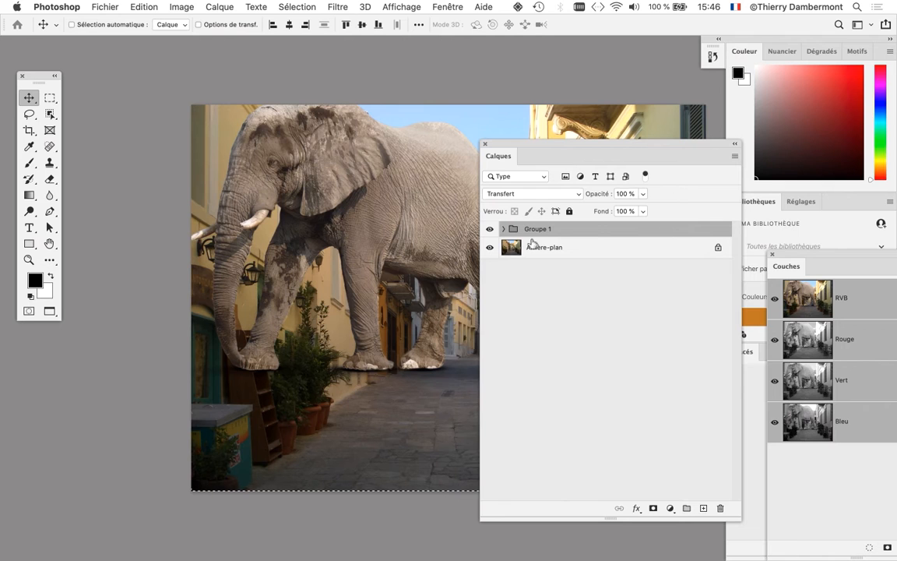
- Try to move the elephant group within the street photo with the Move tool's automatic selection off
{"action": "left_click", "coordinate": [71, 25]}
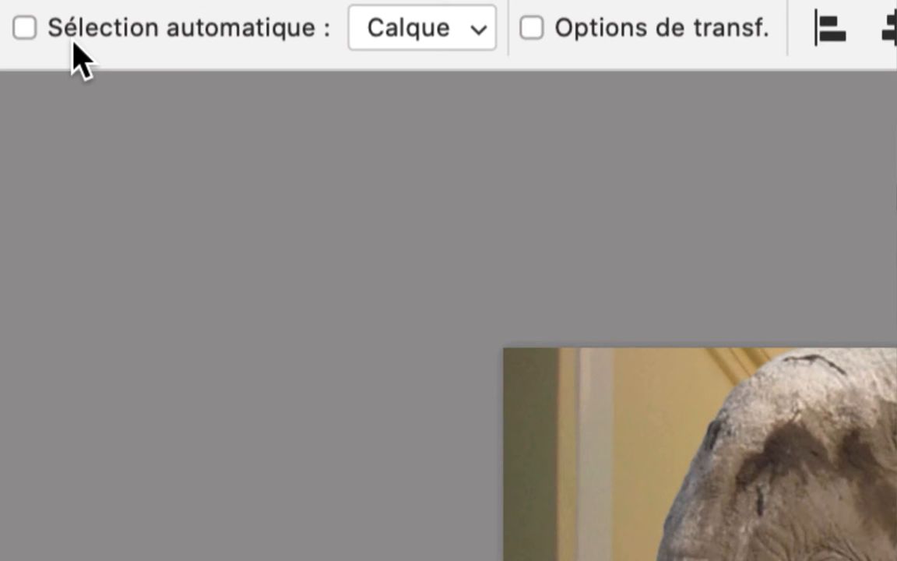
{"action": "left_click", "coordinate": [74, 40]}
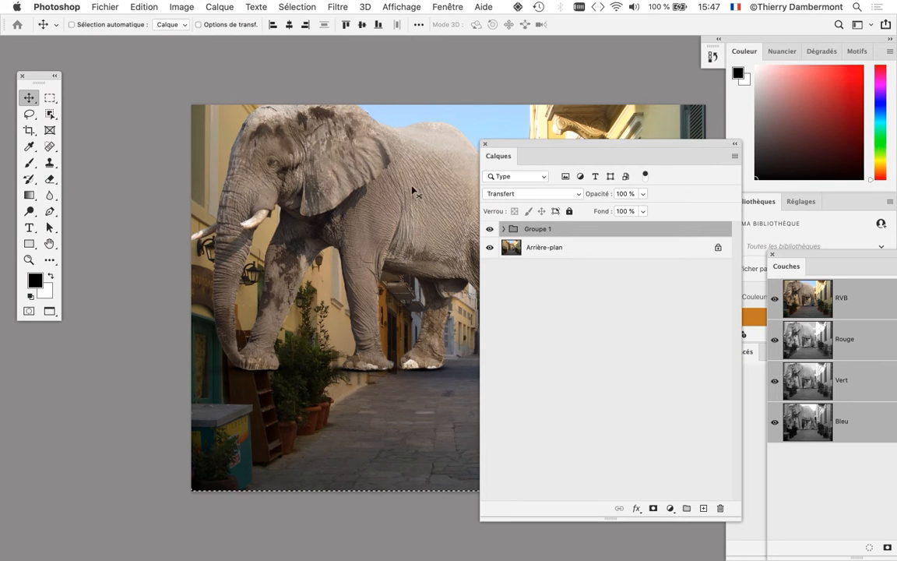
{"action": "left_click", "coordinate": [413, 190]}
{"action": "left_click", "coordinate": [542, 203]}
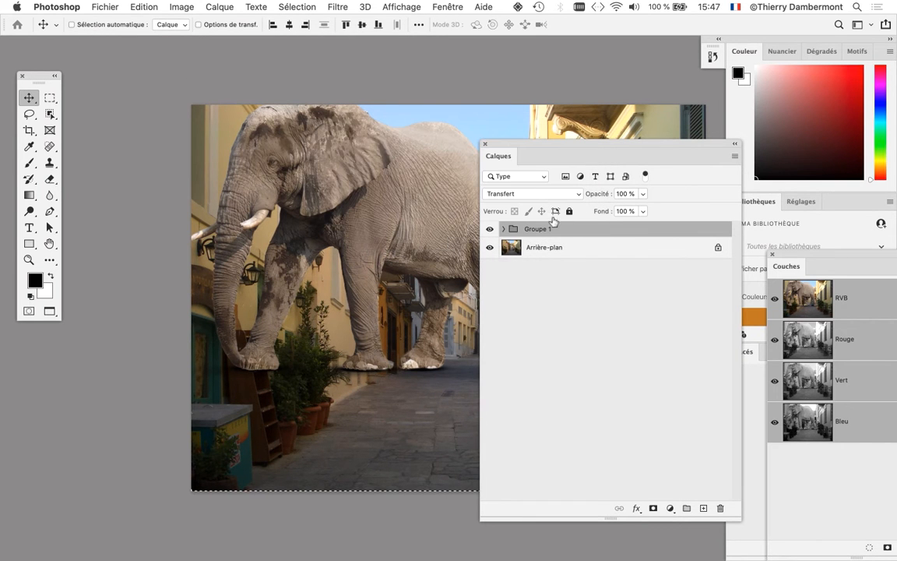
{"action": "left_click", "coordinate": [420, 228]}
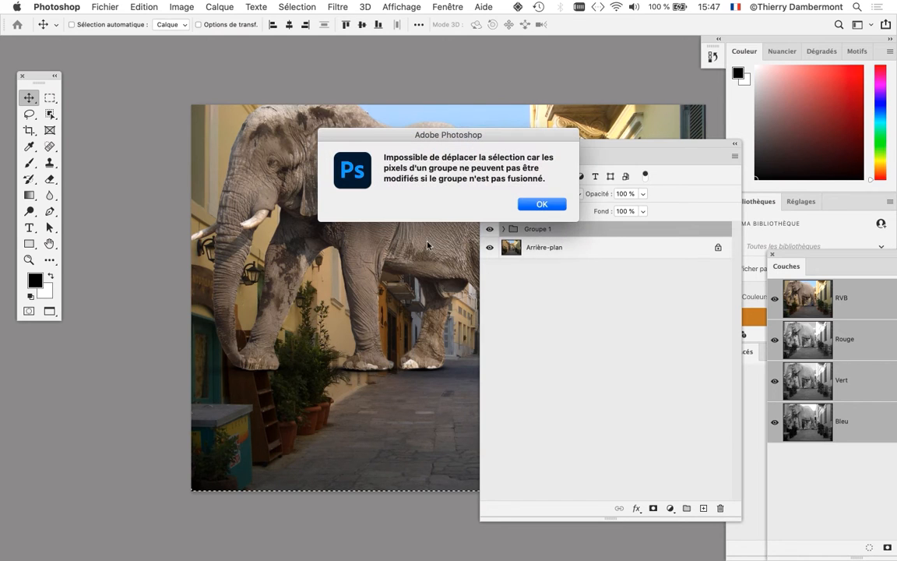
{"action": "left_click", "coordinate": [532, 203]}
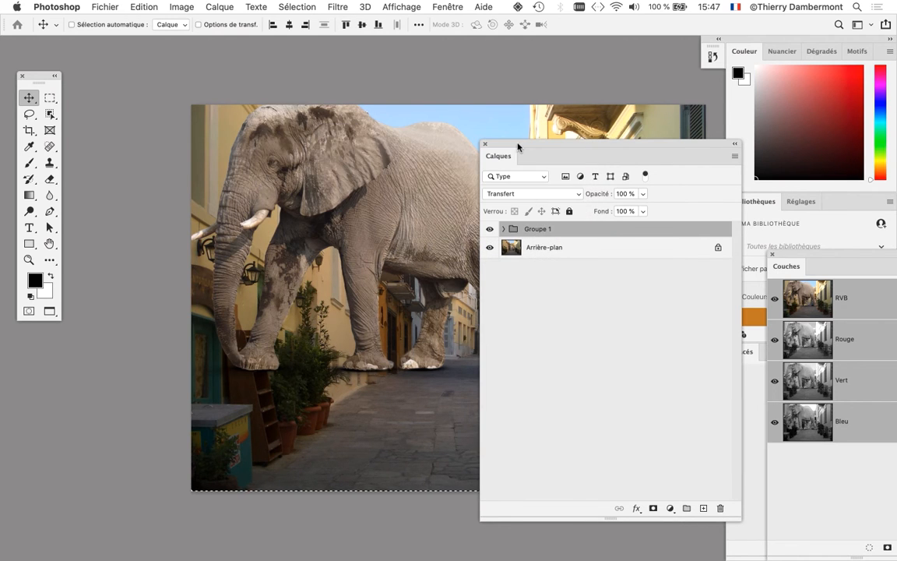
- Check the contents of the elephant group, clear the layer list from the image and try moving the group again
{"action": "left_click_drag", "start_coordinate": [516, 145], "coordinate": [598, 70]}
{"action": "left_click", "coordinate": [584, 153]}
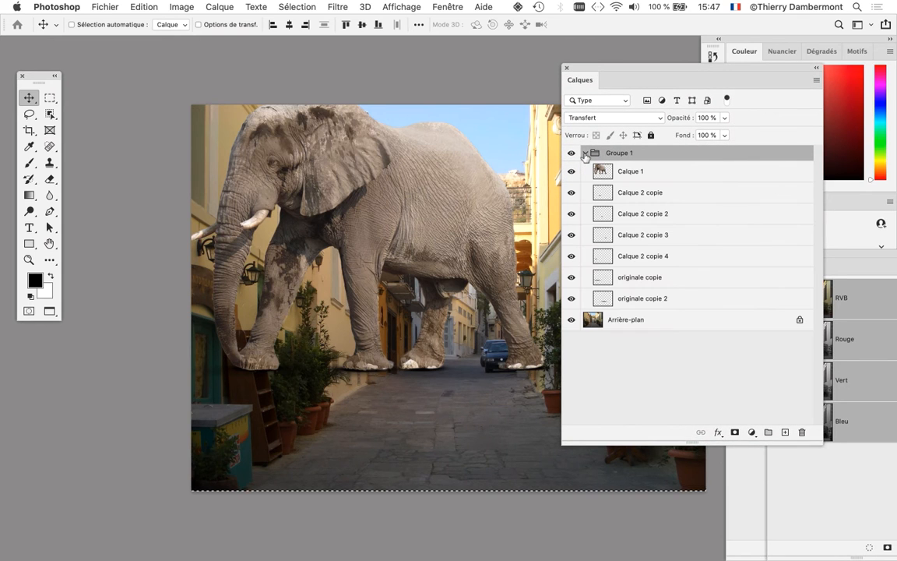
{"action": "left_click", "coordinate": [585, 152]}
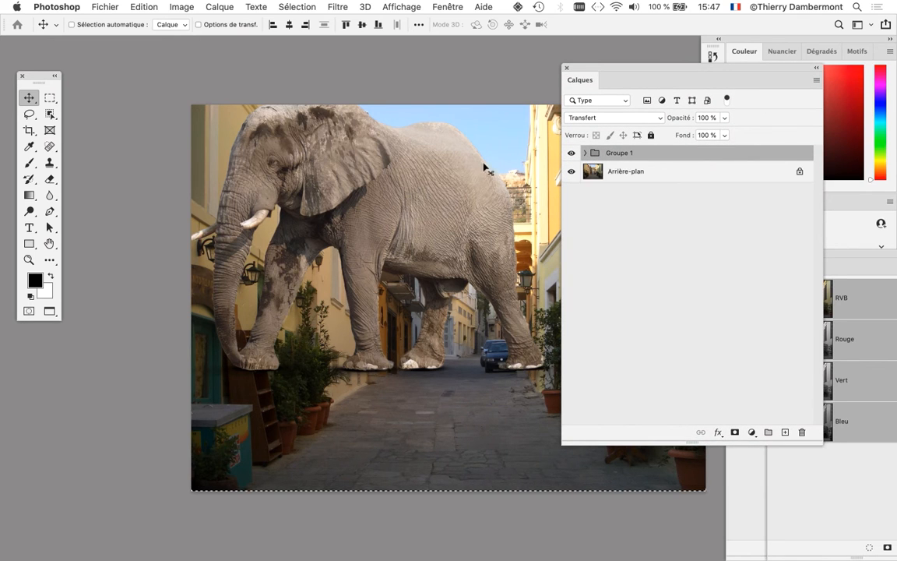
{"action": "left_click_drag", "start_coordinate": [595, 69], "coordinate": [689, 80]}
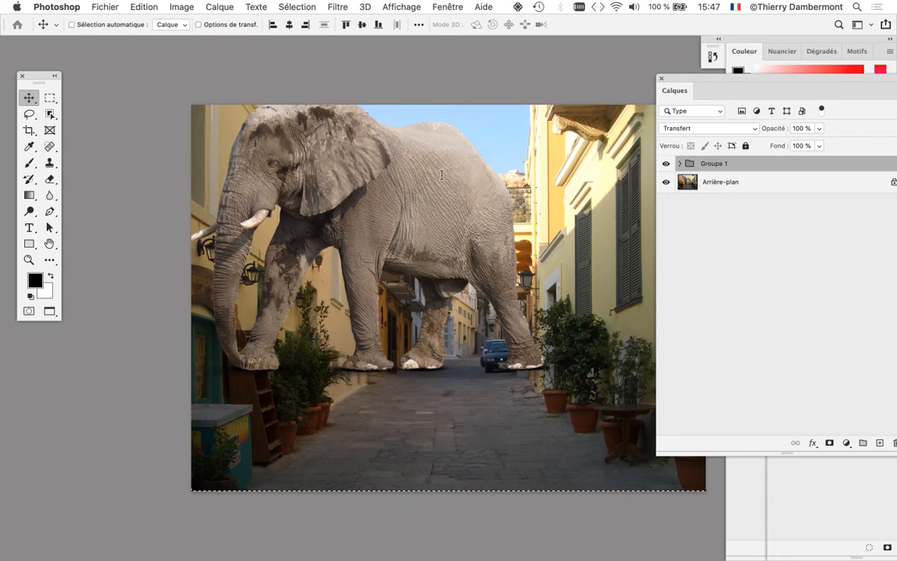
{"action": "left_click", "coordinate": [452, 172]}
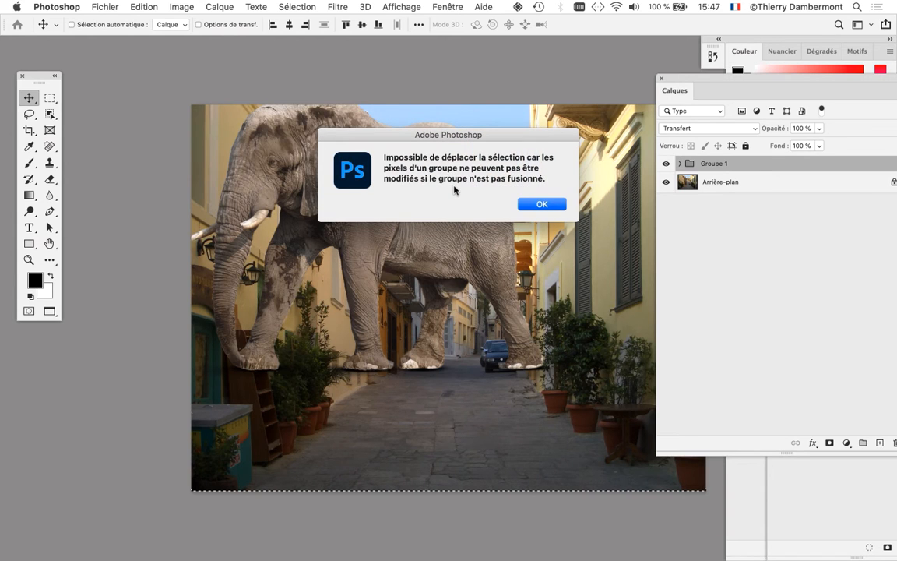
{"action": "left_click", "coordinate": [542, 205]}
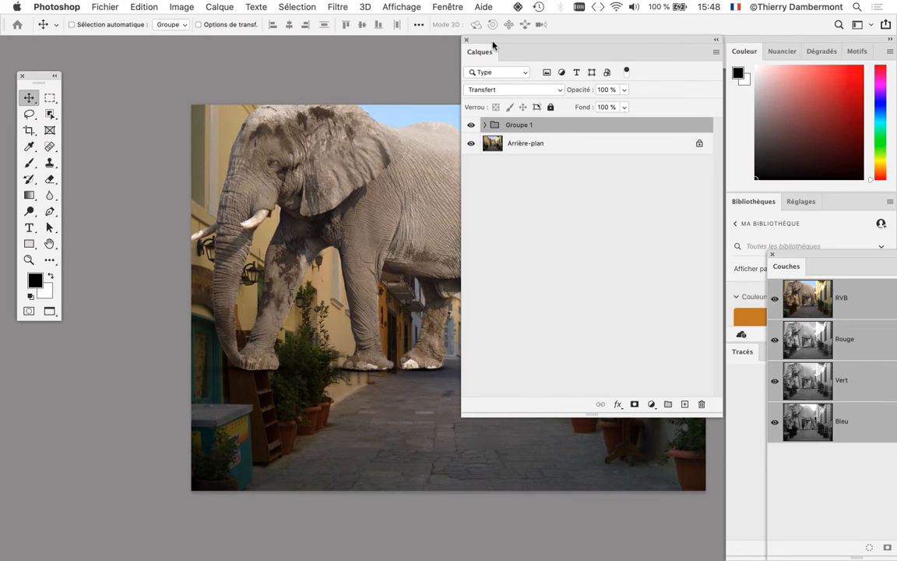
- Clear the active selection and move the elephant group down so the animal's feet stand on the street paving
{"action": "left_click_drag", "start_coordinate": [493, 45], "coordinate": [631, 57]}
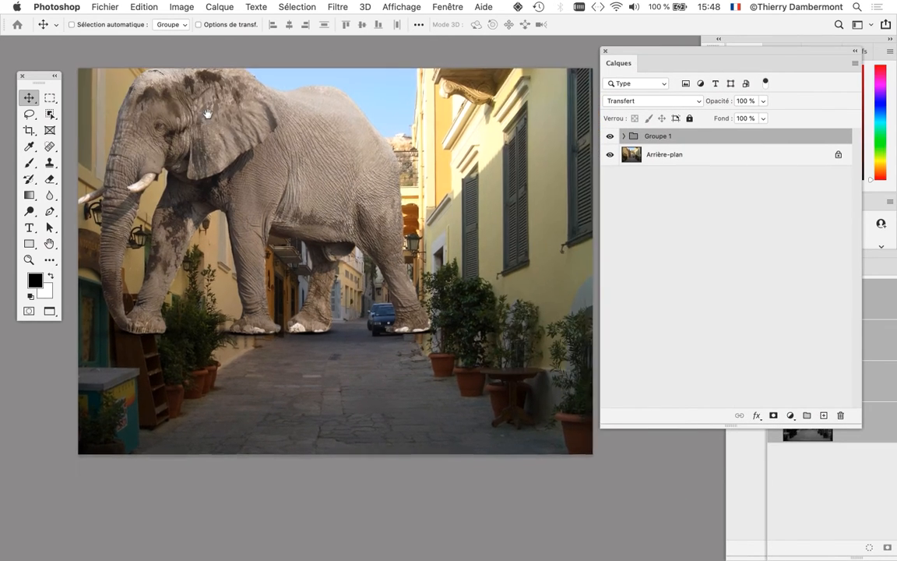
{"action": "left_click", "coordinate": [294, 5]}
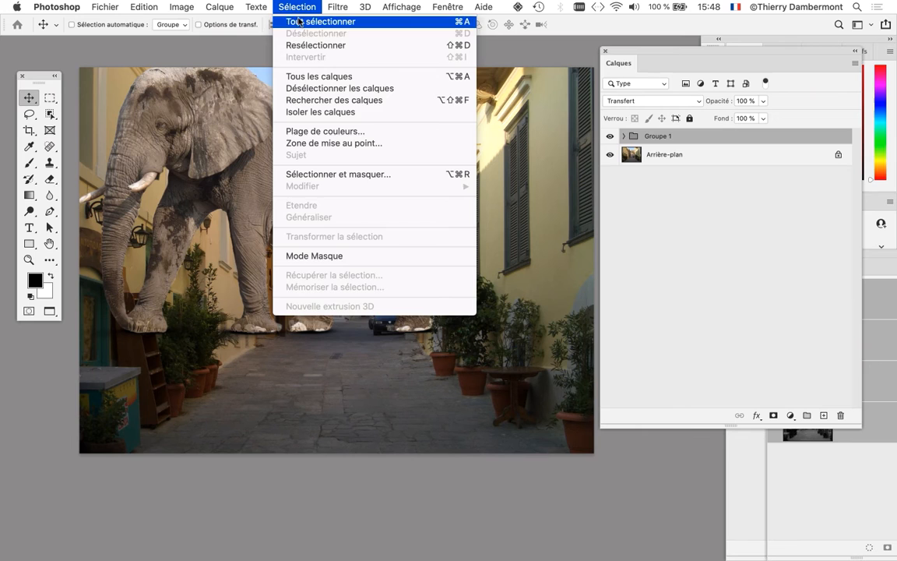
{"action": "left_click", "coordinate": [302, 5]}
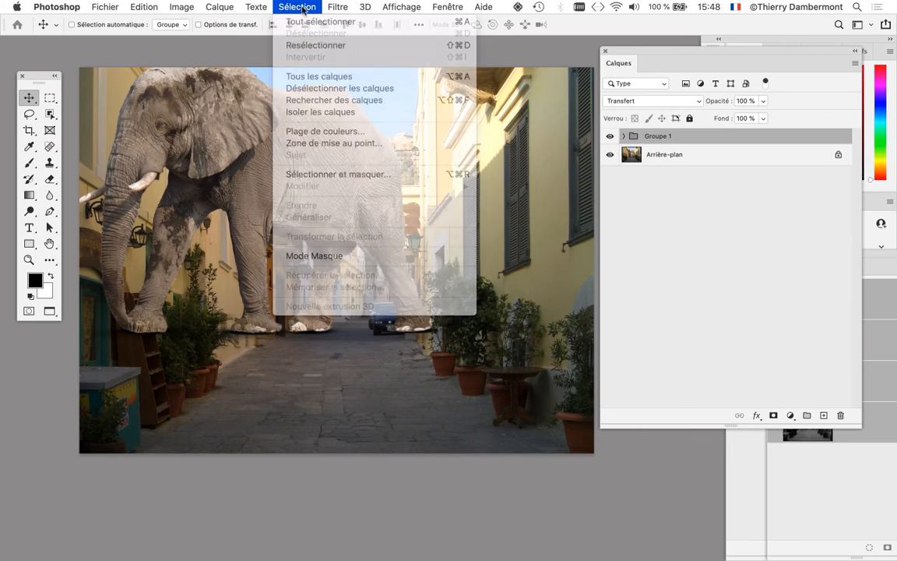
{"action": "left_click_drag", "start_coordinate": [261, 181], "coordinate": [297, 227]}
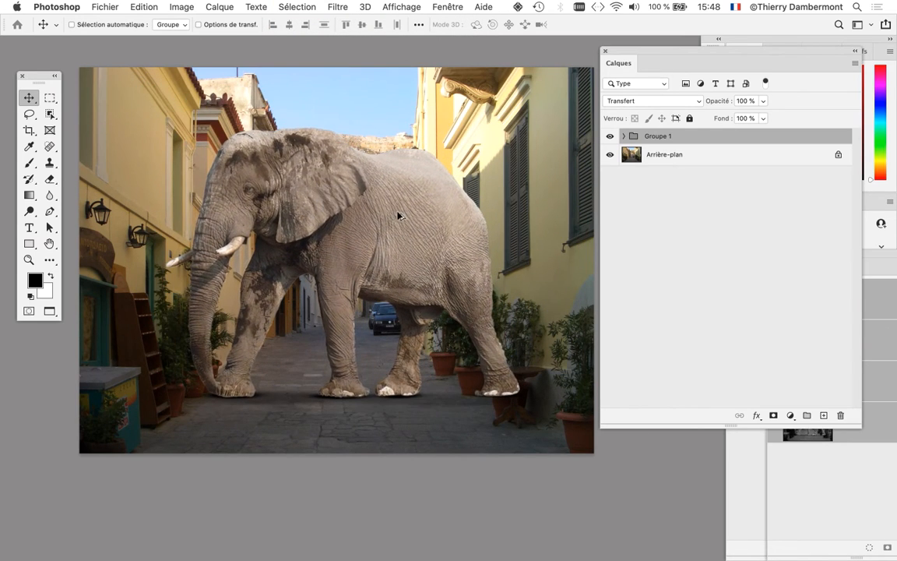
- Scale the elephant group down proportionally to about 45.87% and place it further back in the middle of the street
{"action": "scroll", "coordinate": [392, 216], "scroll_direction": "down", "scroll_amount": 2}
{"action": "scroll", "coordinate": [398, 220], "scroll_direction": "down", "scroll_amount": 1}
{"action": "left_click_drag", "start_coordinate": [389, 229], "coordinate": [369, 244]}
{"action": "scroll", "coordinate": [367, 250], "scroll_direction": "down", "scroll_amount": 2}
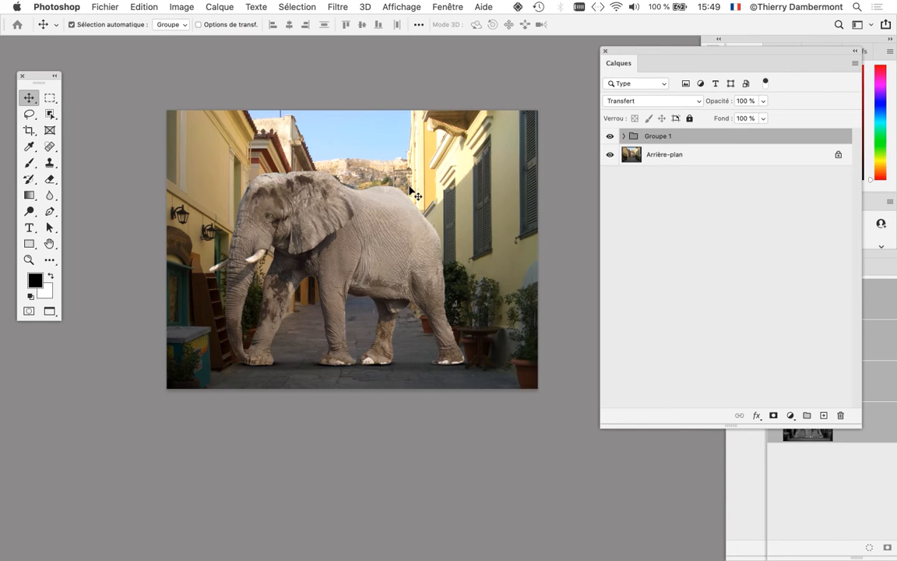
{"action": "key", "text": "super+t"}
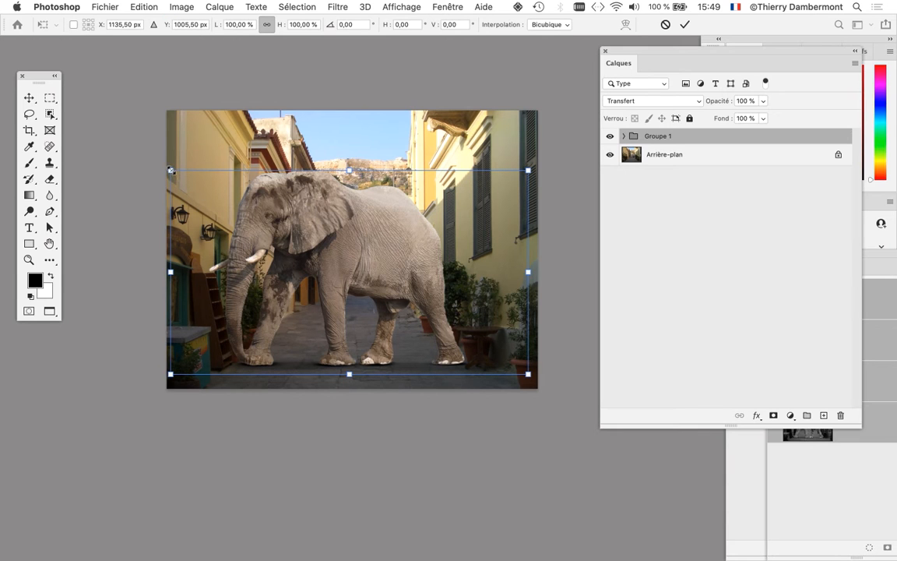
{"action": "left_click_drag", "start_coordinate": [171, 170], "coordinate": [349, 273]}
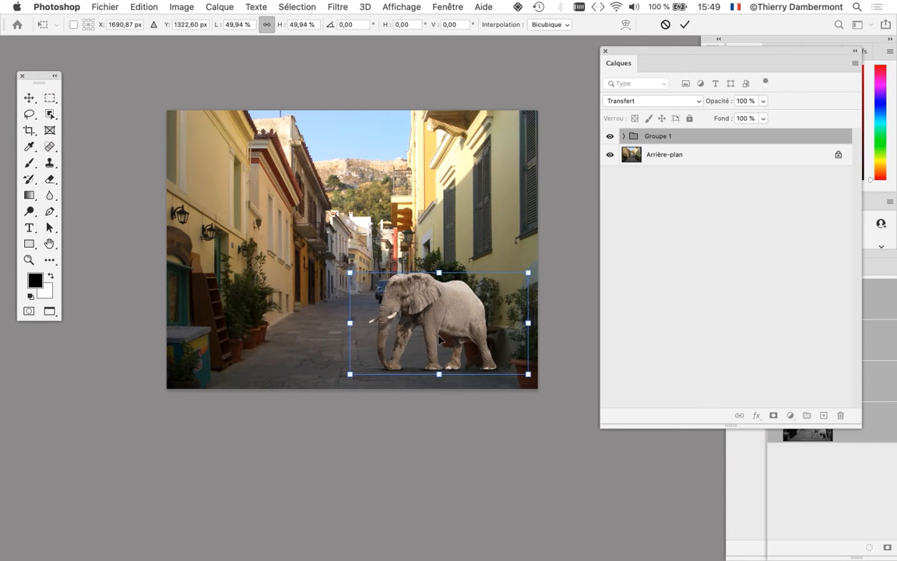
{"action": "left_click_drag", "start_coordinate": [402, 299], "coordinate": [322, 273]}
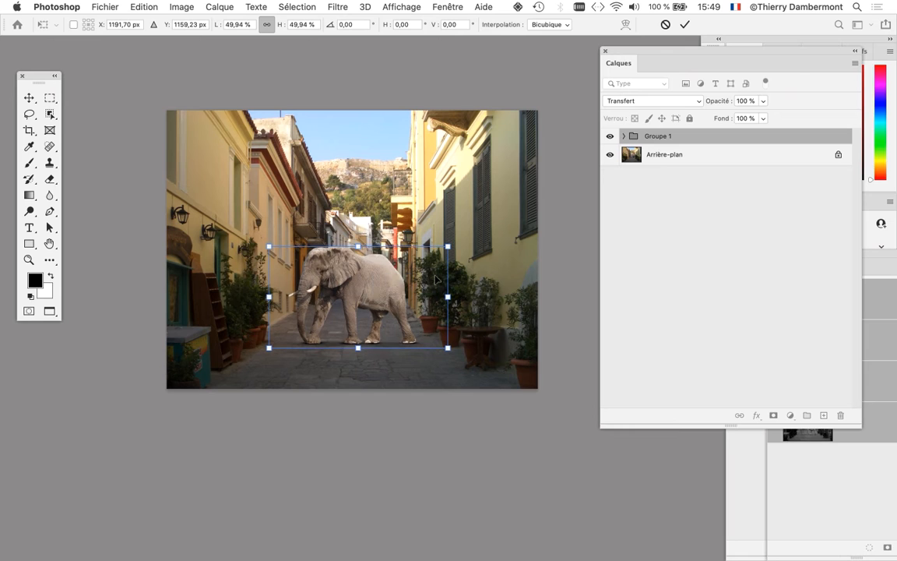
{"action": "left_click_drag", "start_coordinate": [448, 246], "coordinate": [432, 254]}
{"action": "left_click_drag", "start_coordinate": [371, 277], "coordinate": [381, 269]}
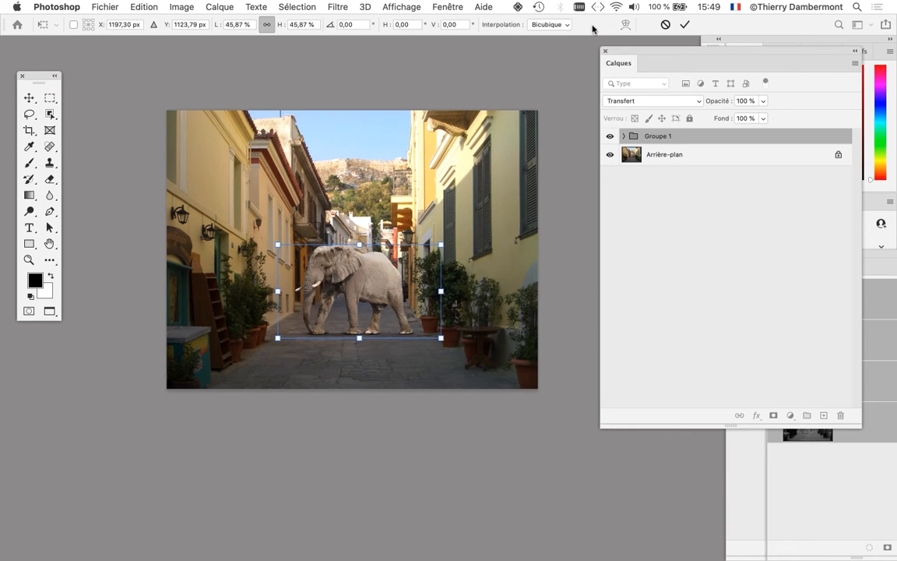
{"action": "left_click", "coordinate": [684, 24]}
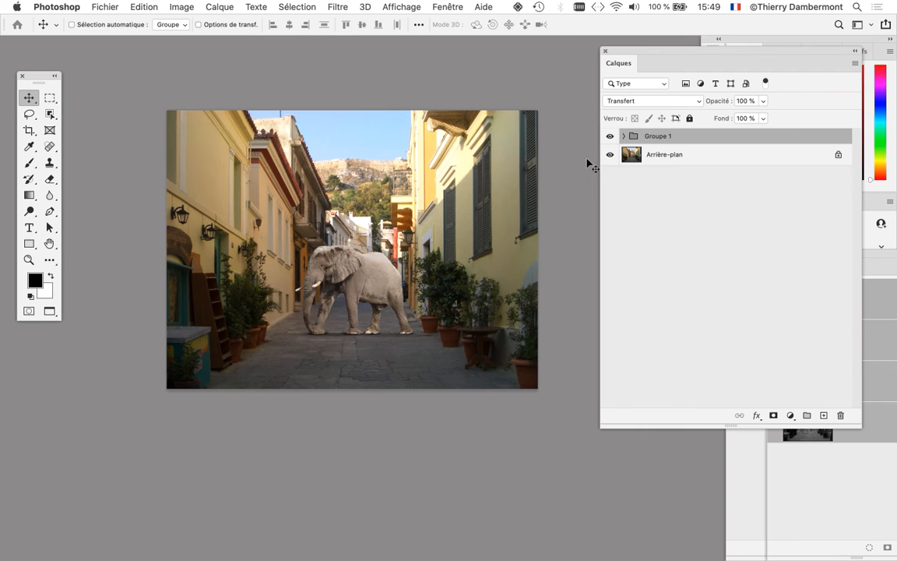
- Return the street photo to a floating window, narrow it, and arrange it beside an equally tall elephant-avec-ombres-04.psd window
{"action": "key", "text": "f"}
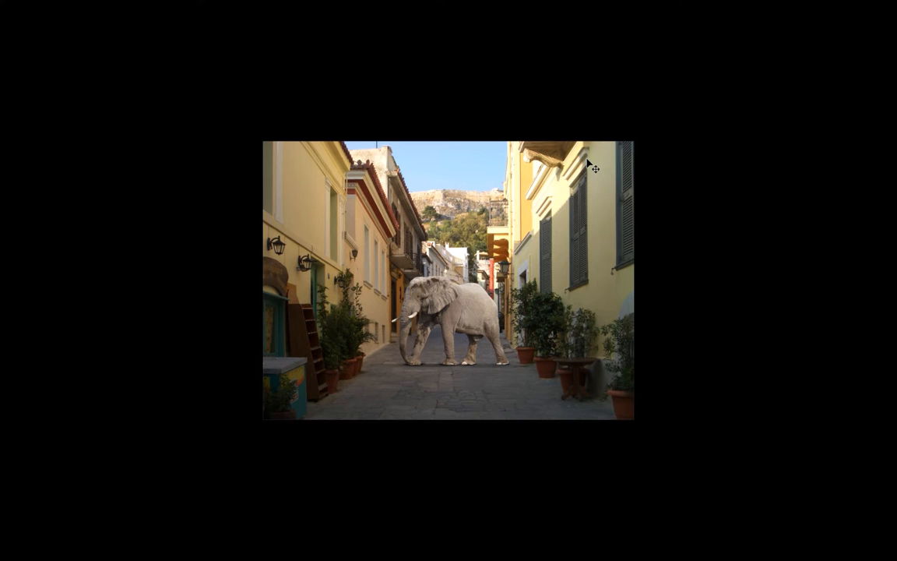
{"action": "key", "text": "f"}
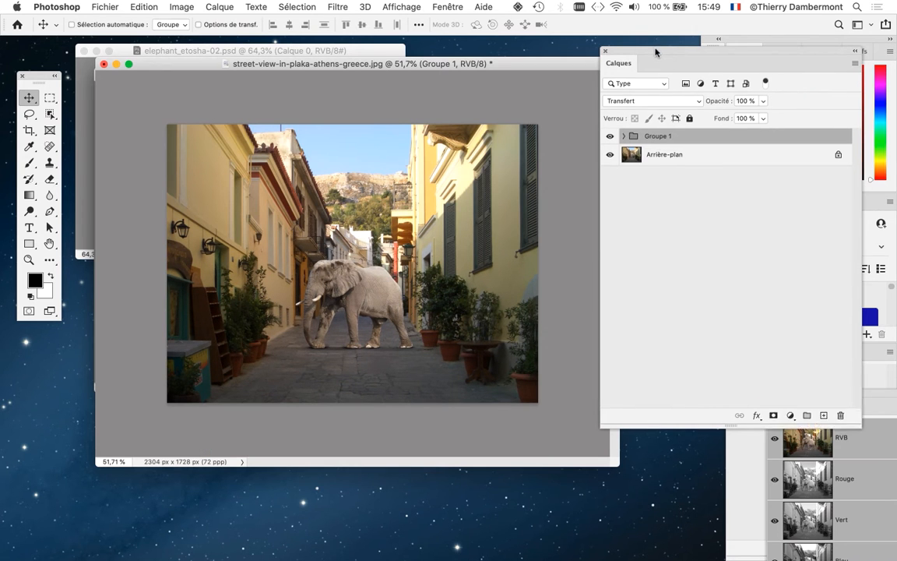
{"action": "left_click_drag", "start_coordinate": [654, 49], "coordinate": [466, 490]}
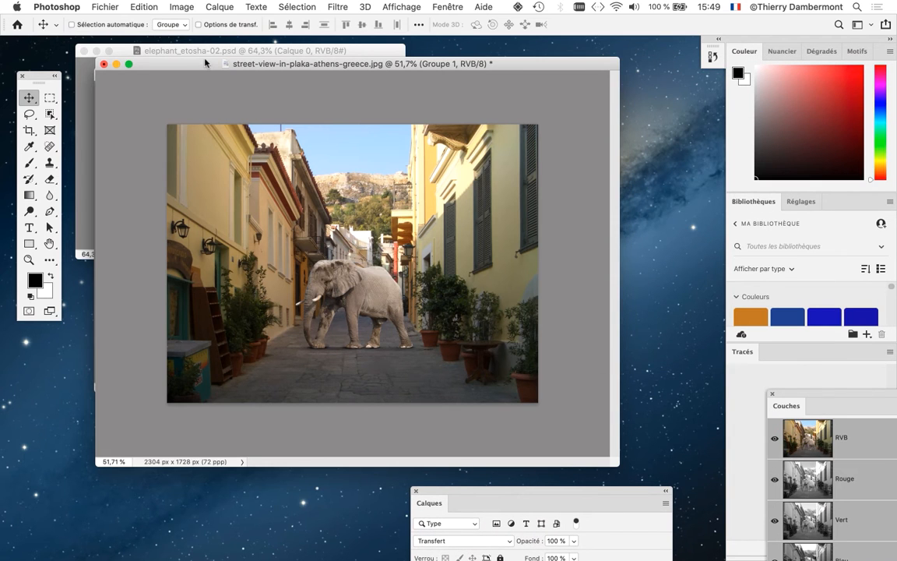
{"action": "left_click_drag", "start_coordinate": [204, 62], "coordinate": [209, 61]}
{"action": "left_click_drag", "start_coordinate": [621, 465], "coordinate": [359, 526]}
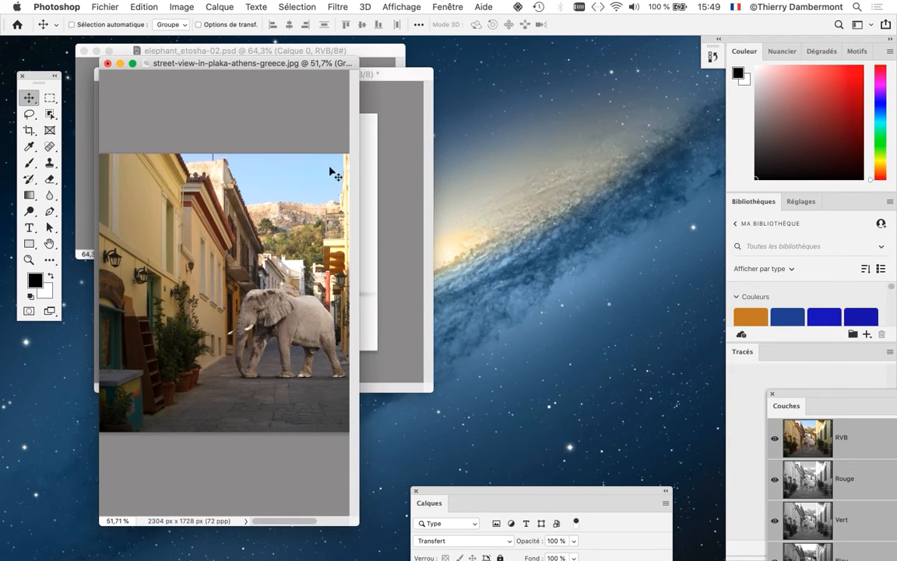
{"action": "left_click_drag", "start_coordinate": [261, 67], "coordinate": [634, 62]}
{"action": "left_click_drag", "start_coordinate": [360, 76], "coordinate": [357, 74]}
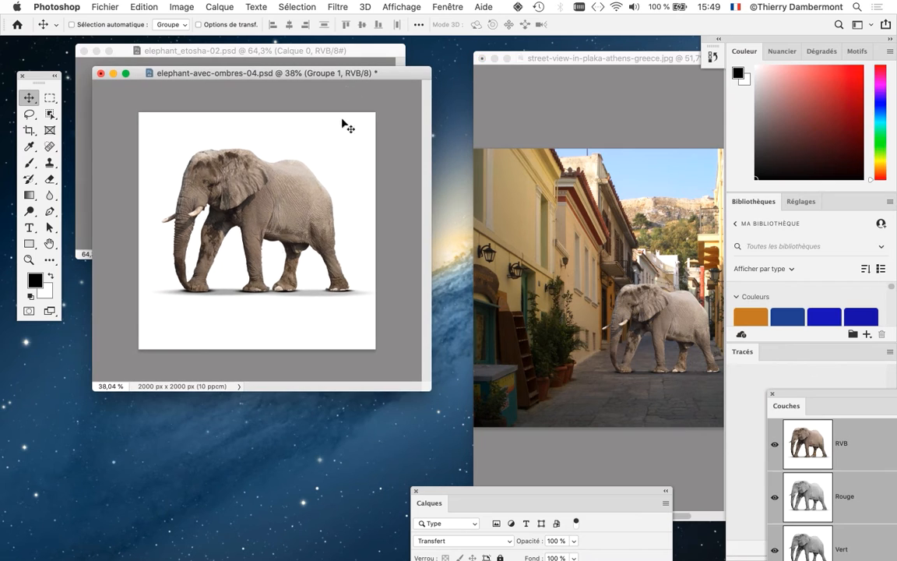
{"action": "left_click_drag", "start_coordinate": [430, 389], "coordinate": [373, 557]}
- Compare the pixel detail around the elephant's eye in elephant-avec-ombres-04.psd with the reduced elephant in the street photo
{"action": "scroll", "coordinate": [176, 253], "scroll_direction": "up", "scroll_amount": 12}
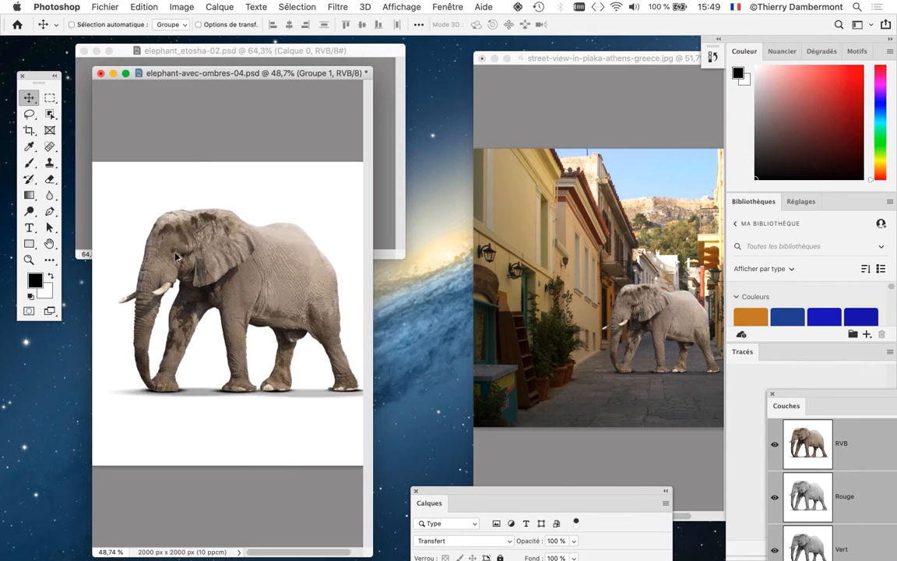
{"action": "scroll", "coordinate": [172, 229], "scroll_direction": "up", "scroll_amount": 5}
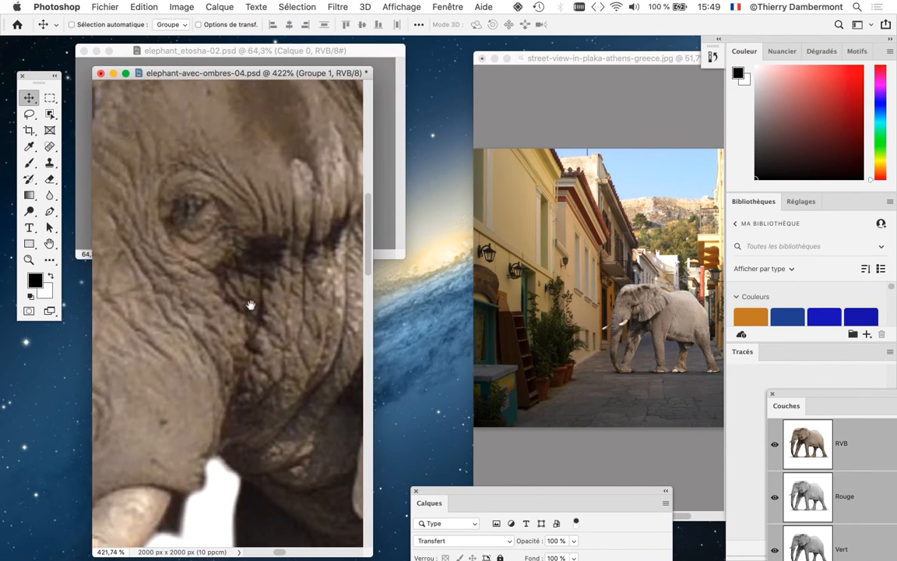
{"action": "left_click", "coordinate": [605, 64]}
{"action": "left_click_drag", "start_coordinate": [604, 64], "coordinate": [508, 75]}
{"action": "scroll", "coordinate": [536, 323], "scroll_direction": "up", "scroll_amount": 5}
{"action": "scroll", "coordinate": [535, 323], "scroll_direction": "up", "scroll_amount": 10}
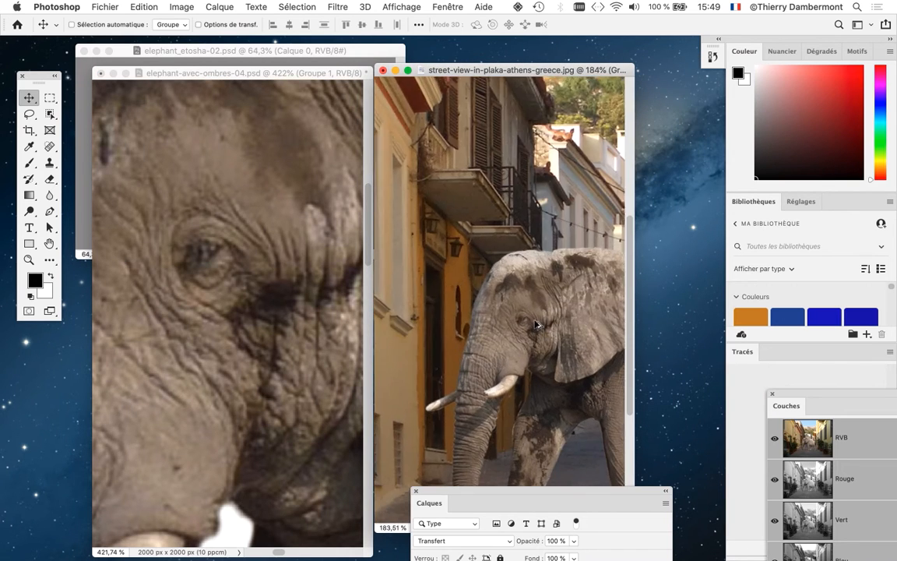
{"action": "scroll", "coordinate": [536, 326], "scroll_direction": "up", "scroll_amount": 2}
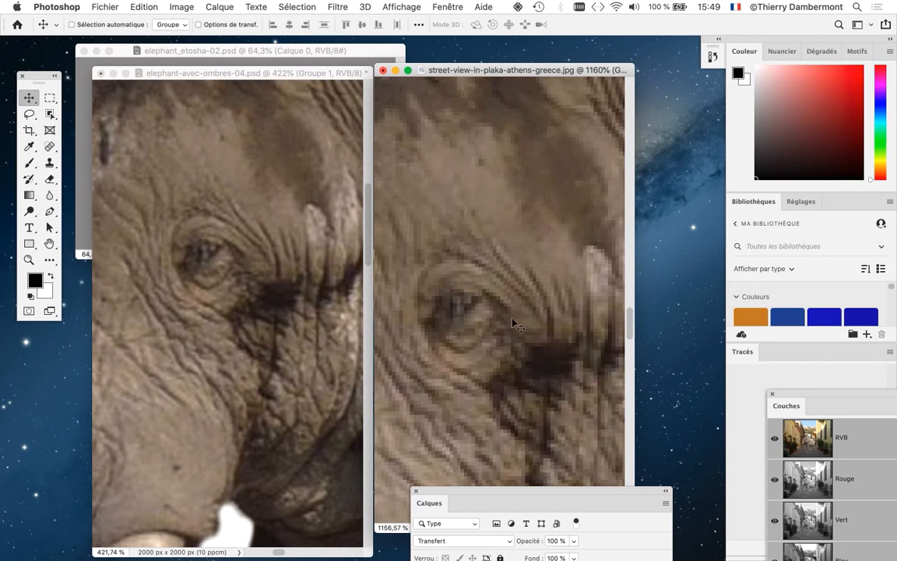
{"action": "scroll", "coordinate": [502, 284], "scroll_direction": "down", "scroll_amount": 2}
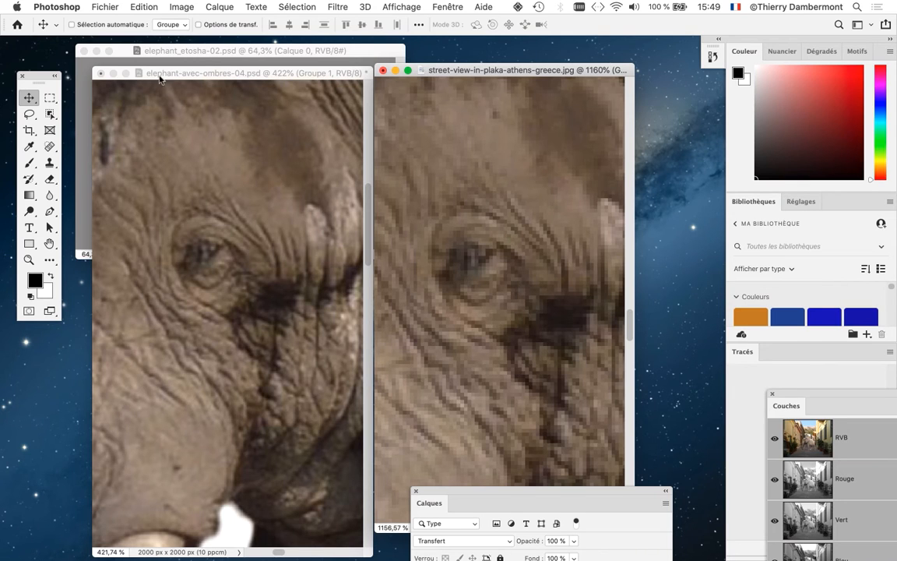
- Show the street photo in full-screen mode with menu bar and undo the elephant group's reduction
{"action": "left_click_drag", "start_coordinate": [426, 71], "coordinate": [203, 57]}
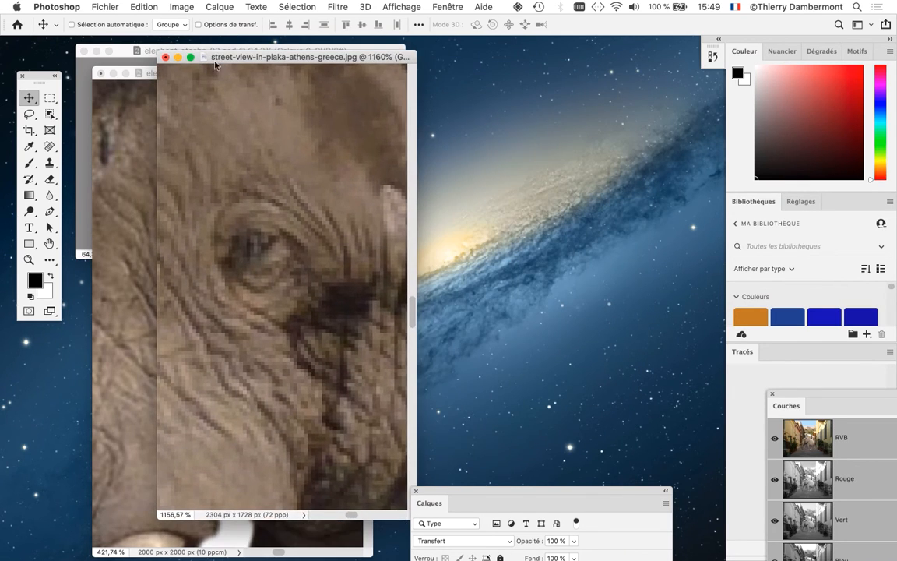
{"action": "key", "text": "f"}
{"action": "scroll", "coordinate": [351, 224], "scroll_direction": "down", "scroll_amount": 7}
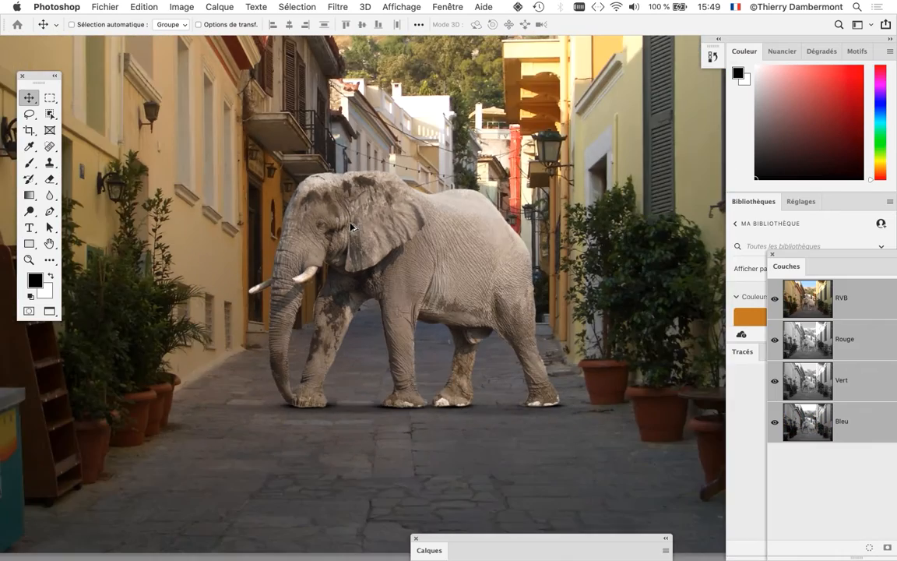
{"action": "key", "text": "super+z"}
{"action": "scroll", "coordinate": [350, 227], "scroll_direction": "down", "scroll_amount": 5}
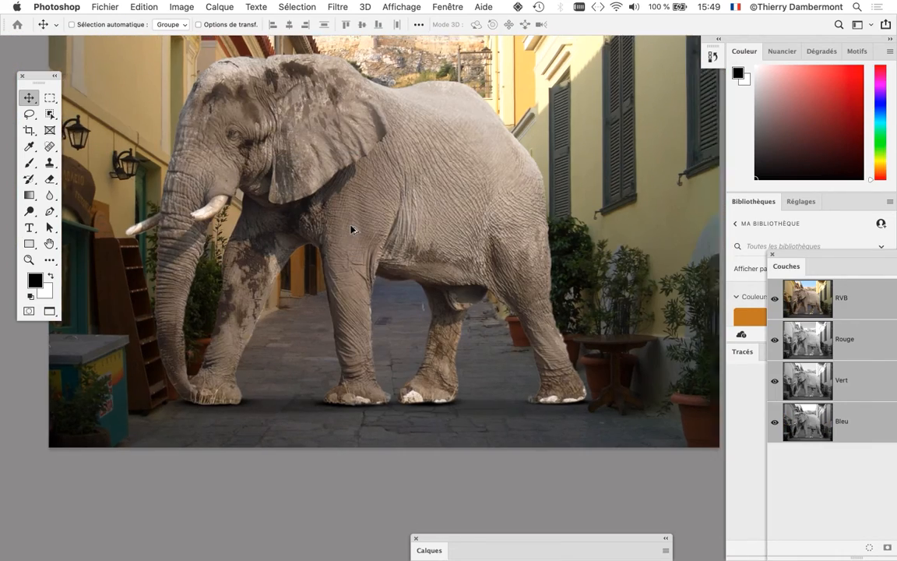
{"action": "scroll", "coordinate": [350, 228], "scroll_direction": "down", "scroll_amount": 1}
- Place a smaller layer list next to the street photo and revert the document to its last saved version
{"action": "left_click_drag", "start_coordinate": [455, 537], "coordinate": [538, 81]}
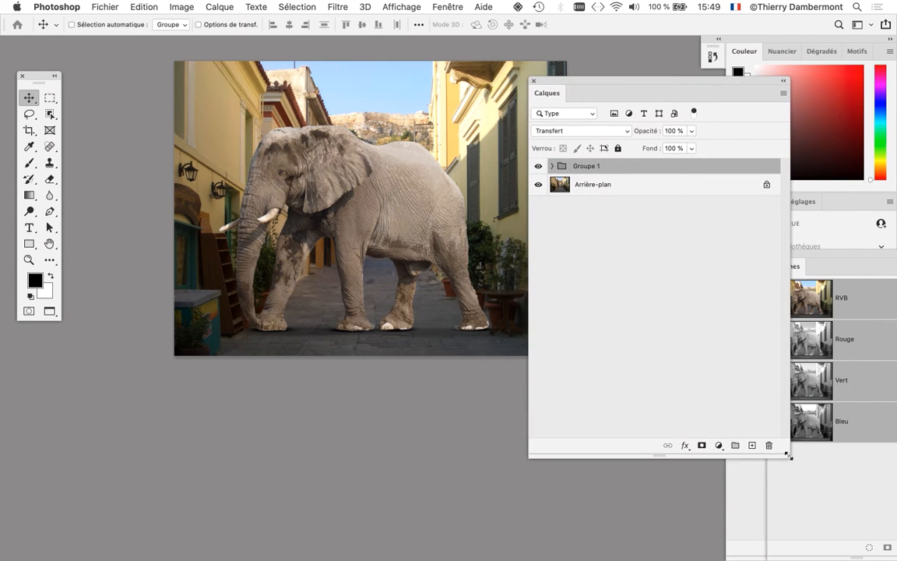
{"action": "left_click_drag", "start_coordinate": [786, 455], "coordinate": [698, 326]}
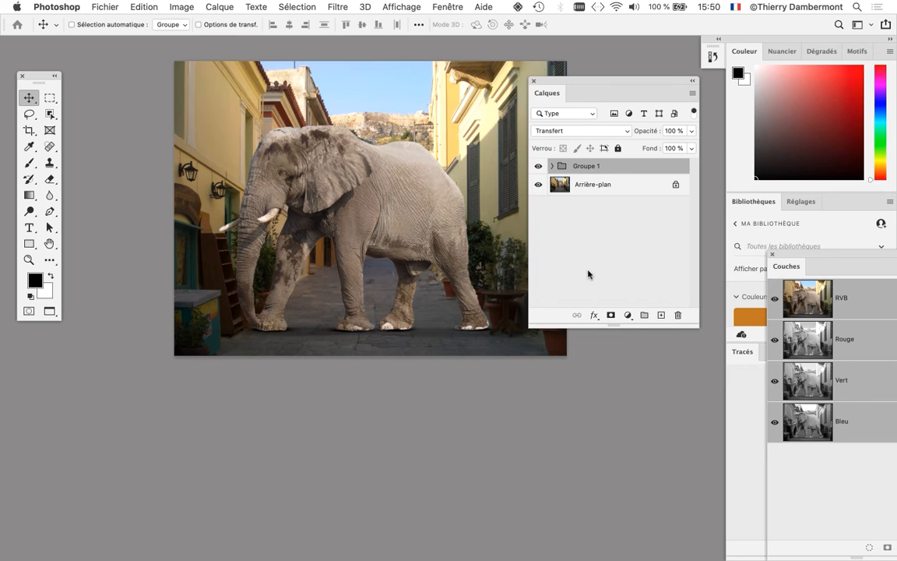
{"action": "left_click", "coordinate": [103, 7]}
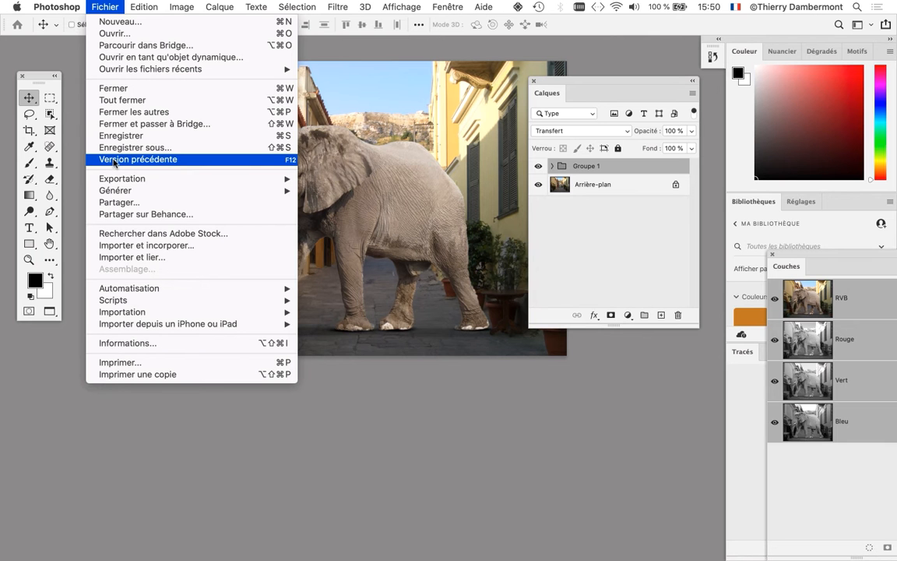
{"action": "left_click", "coordinate": [115, 160]}
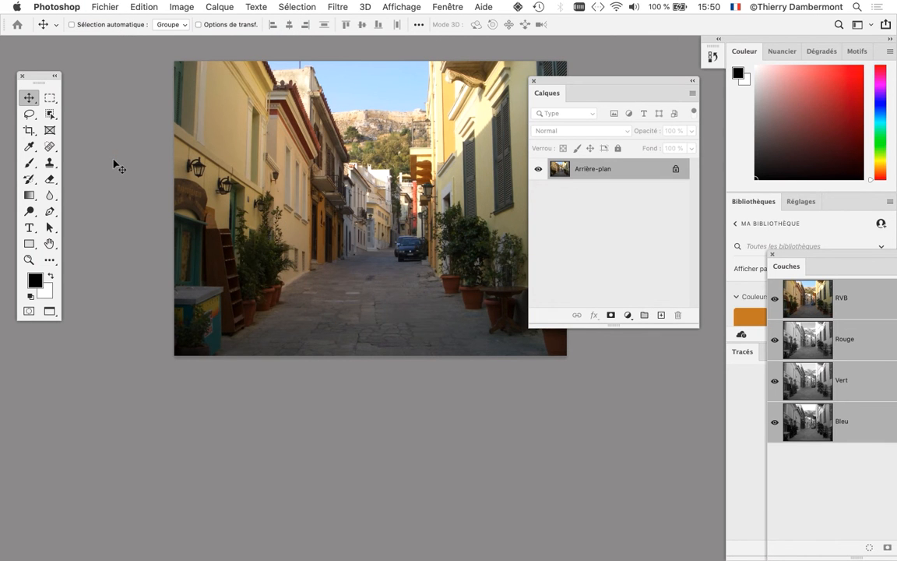
- Select the whole street photo and spread its two upper corners outward with Free Transform to correct the perspective
{"action": "left_click_drag", "start_coordinate": [578, 82], "coordinate": [655, 113]}
{"action": "left_click_drag", "start_coordinate": [334, 251], "coordinate": [316, 342]}
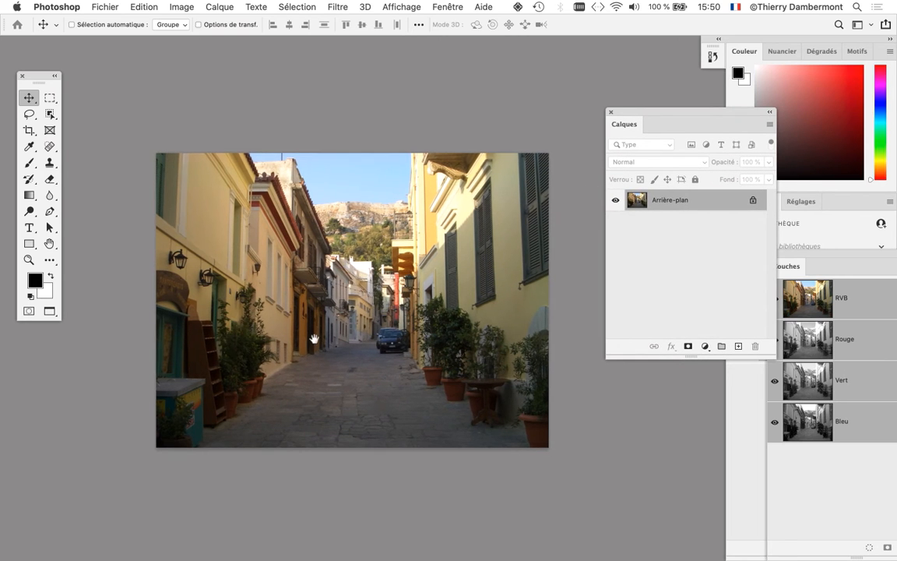
{"action": "key", "text": "super+a"}
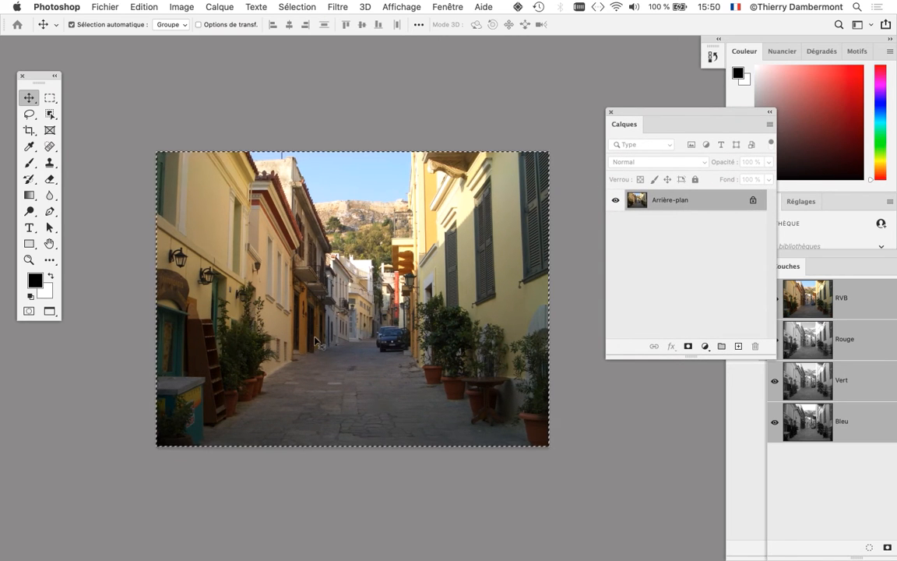
{"action": "key", "text": "super+t"}
{"action": "left_click_drag", "start_coordinate": [157, 152], "coordinate": [142, 155]}
{"action": "left_click_drag", "start_coordinate": [554, 158], "coordinate": [567, 156]}
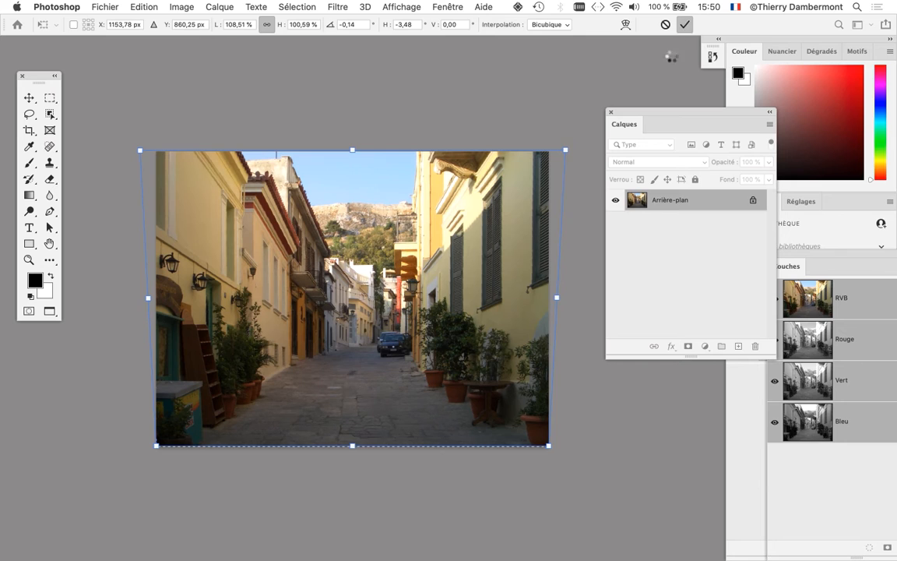
{"action": "left_click", "coordinate": [665, 25]}
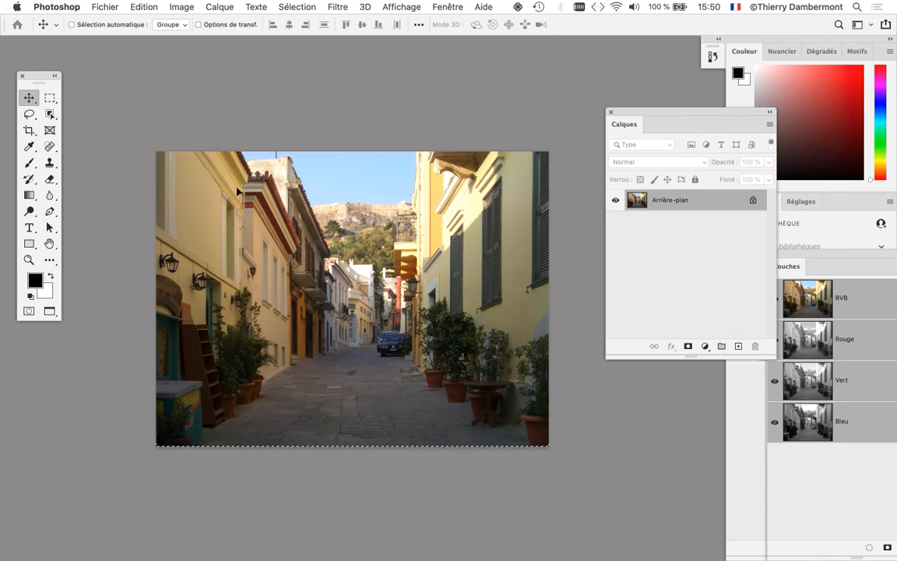
- Check the street photo's Image Size dimensions in pixels and in percent, and close the settings without applying them
{"action": "left_click", "coordinate": [182, 7]}
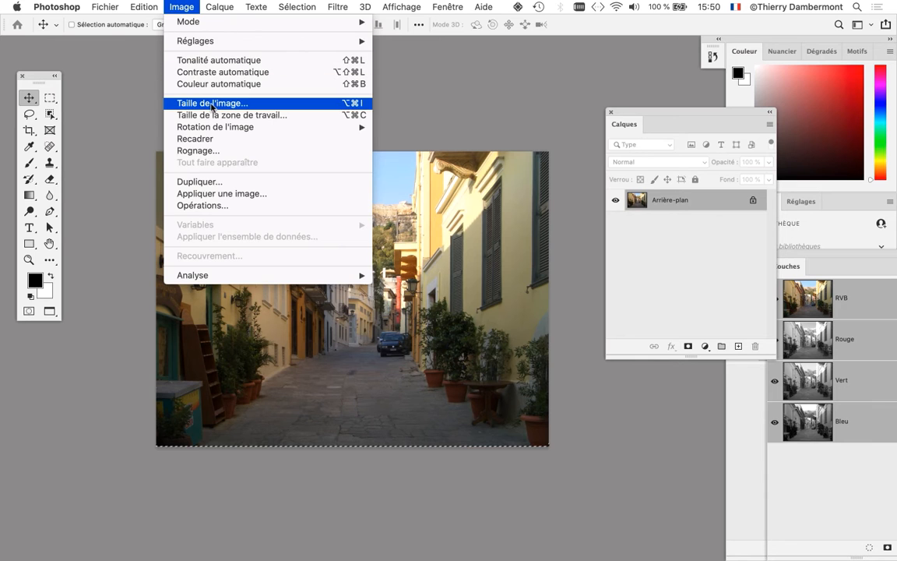
{"action": "left_click", "coordinate": [212, 103]}
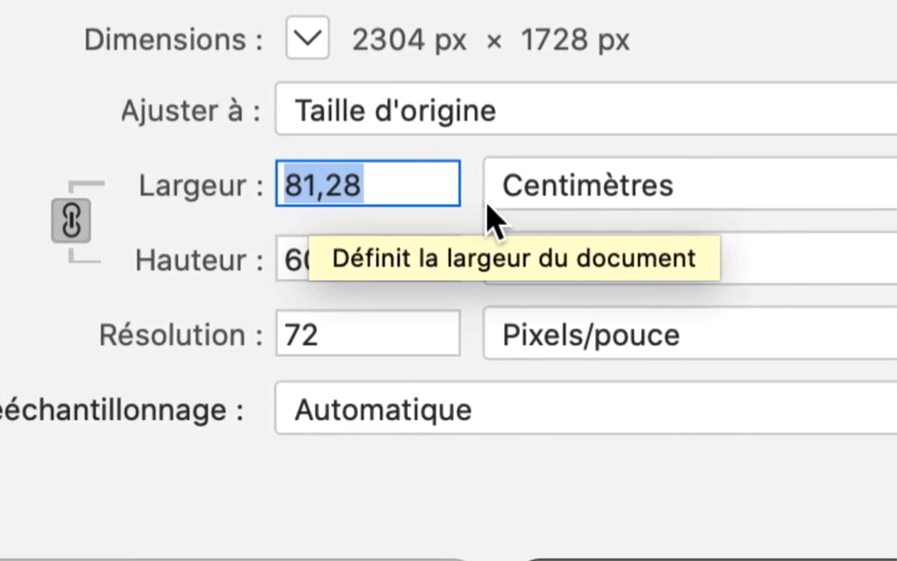
{"action": "left_click", "coordinate": [671, 199]}
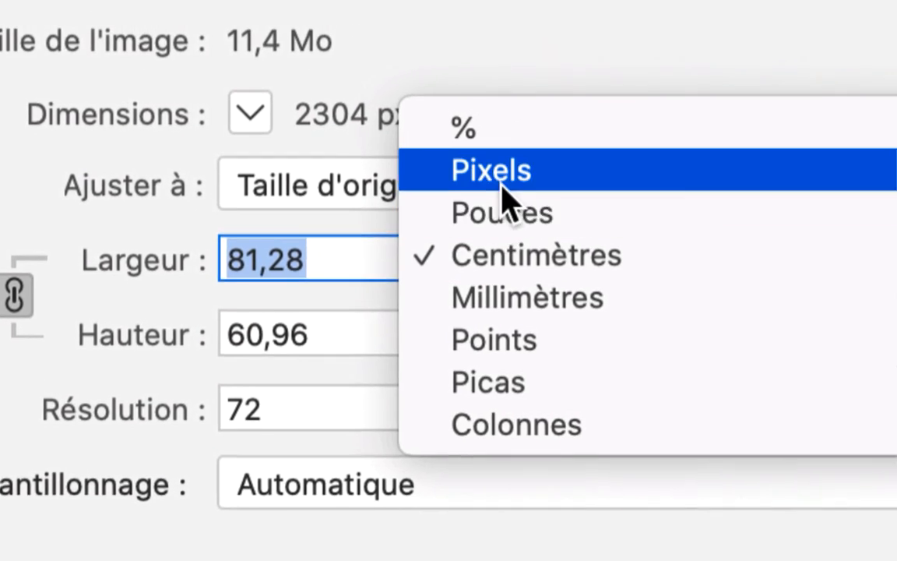
{"action": "left_click", "coordinate": [503, 186]}
{"action": "left_click", "coordinate": [380, 264]}
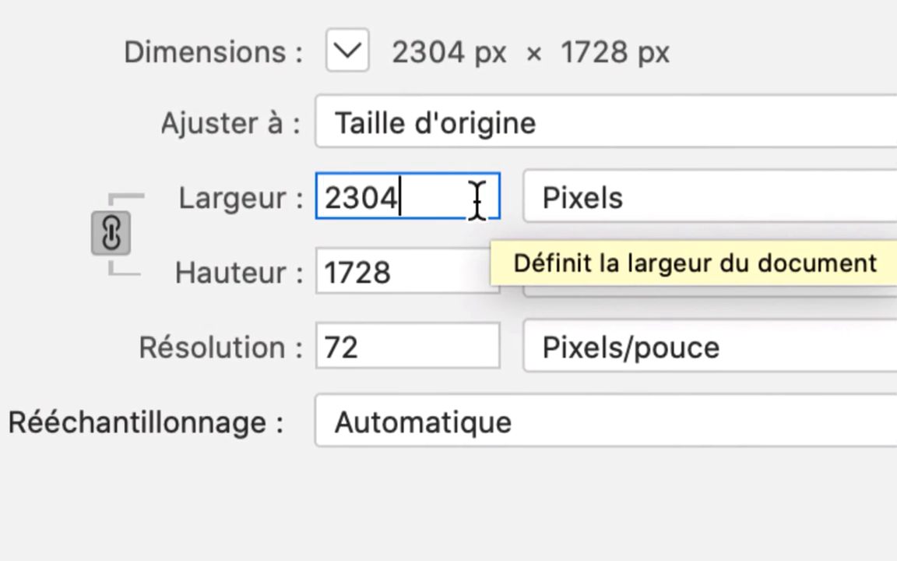
{"action": "left_click_drag", "start_coordinate": [362, 199], "coordinate": [483, 200]}
{"action": "left_click", "coordinate": [622, 196]}
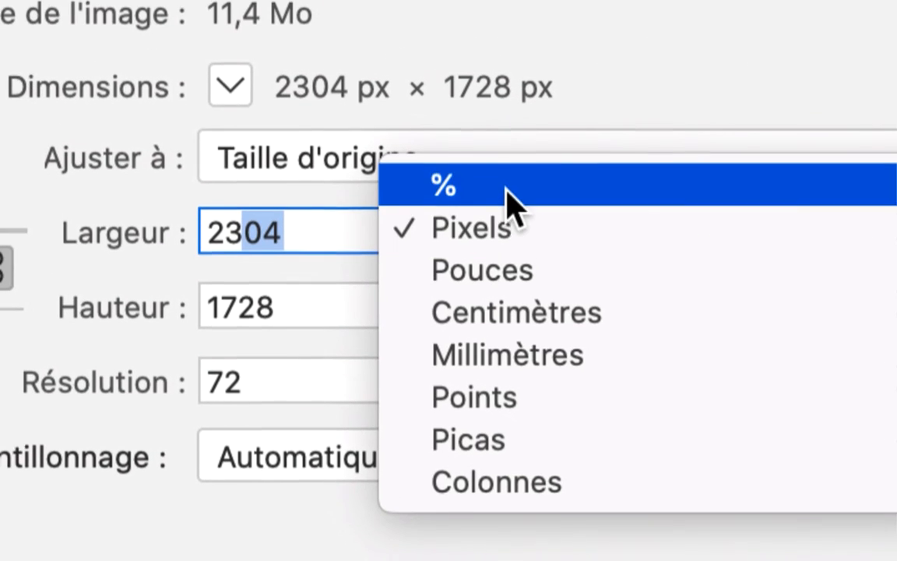
{"action": "left_click", "coordinate": [510, 187]}
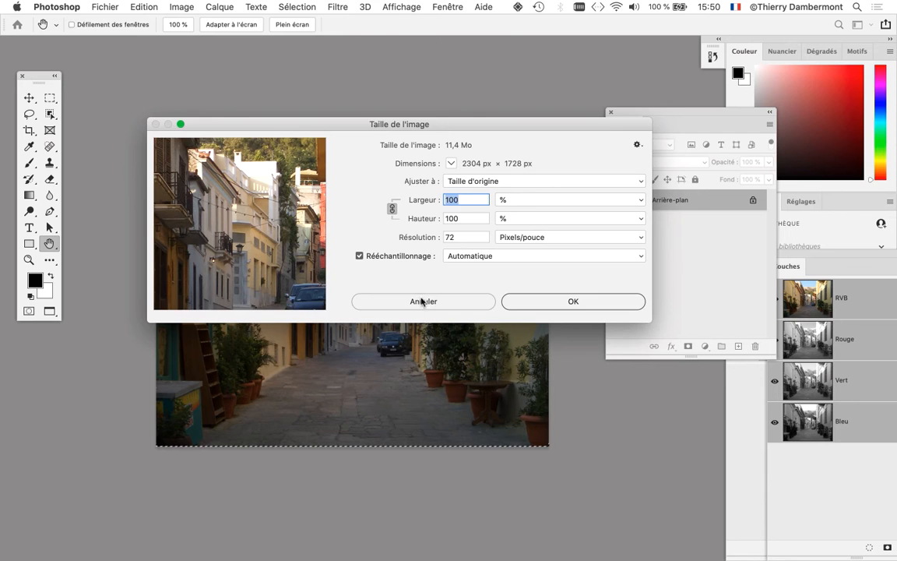
{"action": "left_click", "coordinate": [421, 301]}
- Clear the selection around the street photo and place the layer list right beside the image
{"action": "key", "text": "super+d"}
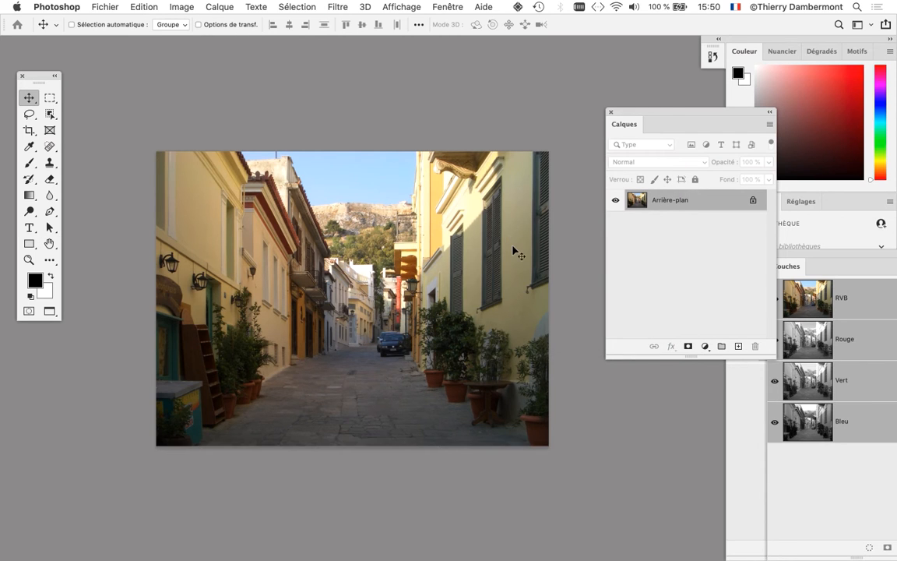
{"action": "left_click_drag", "start_coordinate": [455, 248], "coordinate": [545, 192]}
{"action": "left_click_drag", "start_coordinate": [661, 113], "coordinate": [580, 115]}
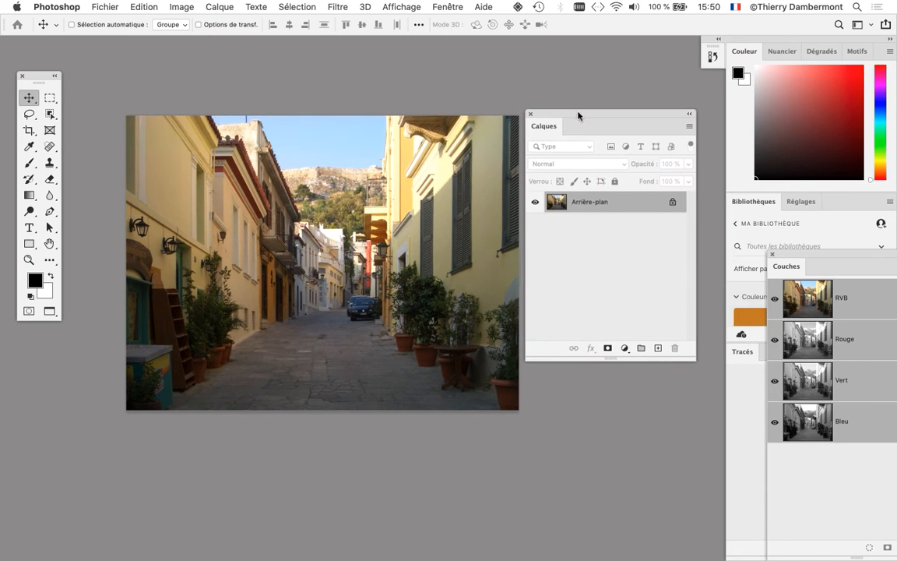
- Shorten the layer list and move the street photo's floating window clear of the elephant documents
{"action": "left_click_drag", "start_coordinate": [685, 340], "coordinate": [685, 274]}
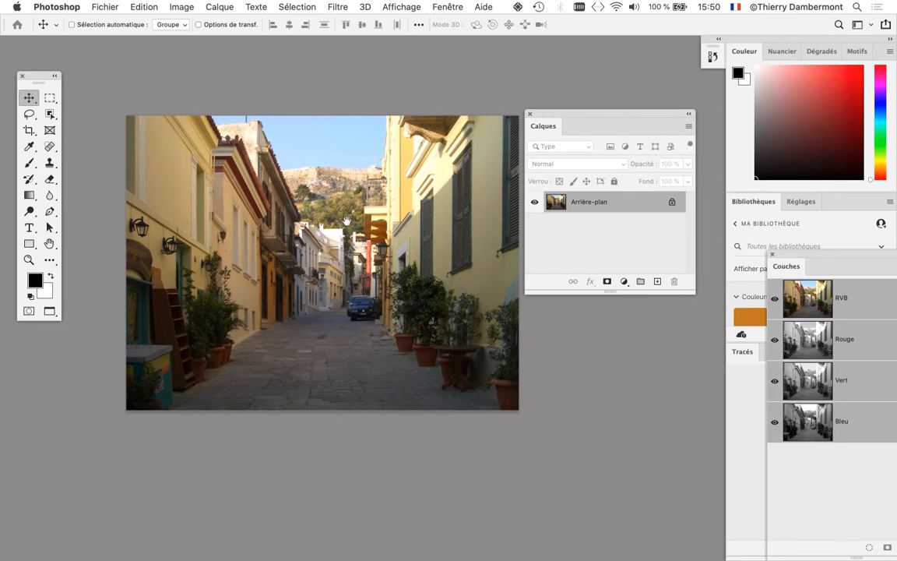
{"action": "left_click_drag", "start_coordinate": [347, 221], "coordinate": [452, 259]}
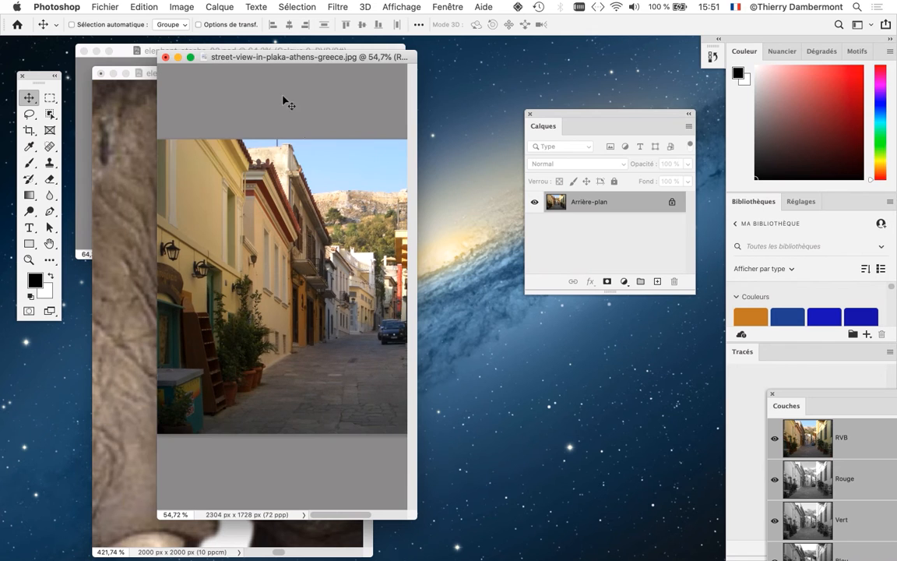
{"action": "left_click_drag", "start_coordinate": [257, 56], "coordinate": [472, 55]}
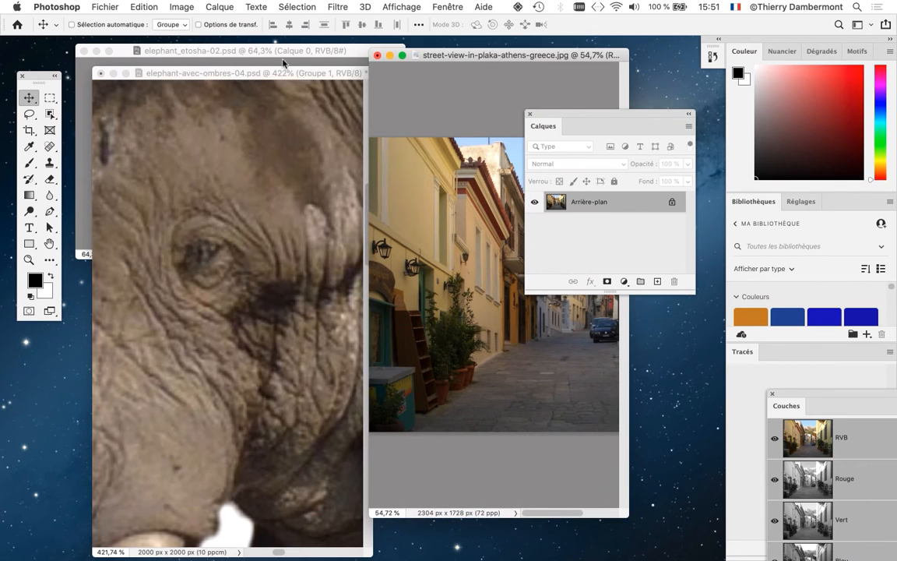
- Copy the elephant's Groupe 1 into the street photo and move it down onto the middle of the street
{"action": "left_click", "coordinate": [256, 72]}
{"action": "left_click_drag", "start_coordinate": [553, 197], "coordinate": [446, 226]}
{"action": "key", "text": "f"}
{"action": "key", "text": "f"}
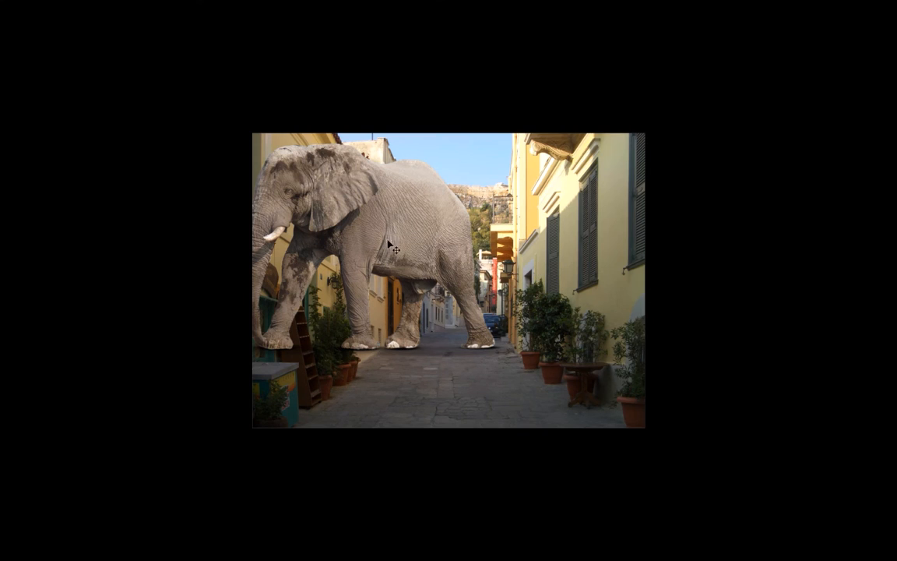
{"action": "left_click_drag", "start_coordinate": [379, 230], "coordinate": [464, 288]}
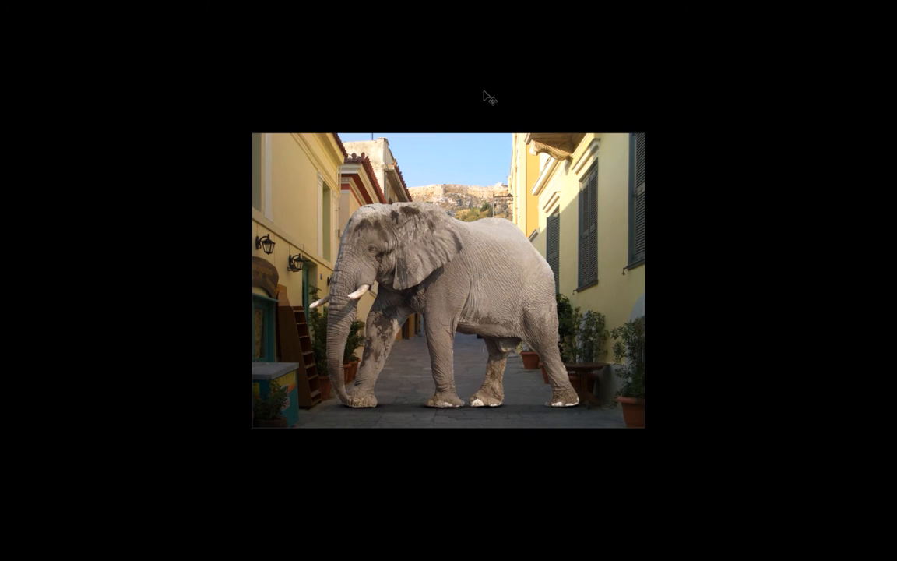
- Delete the elephant's Groupe 1 from the street photo
{"action": "key", "text": "f"}
{"action": "key", "text": "f"}
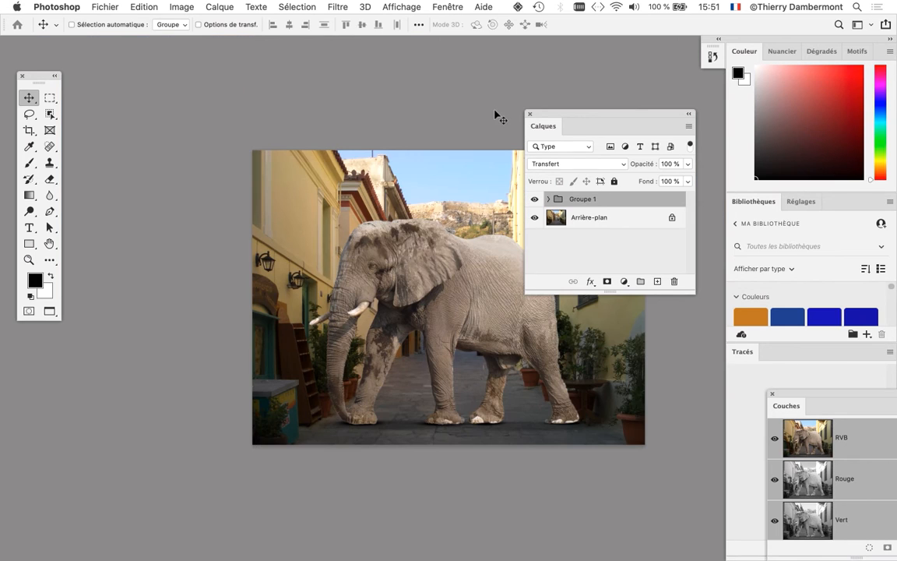
{"action": "left_click_drag", "start_coordinate": [383, 140], "coordinate": [322, 93]}
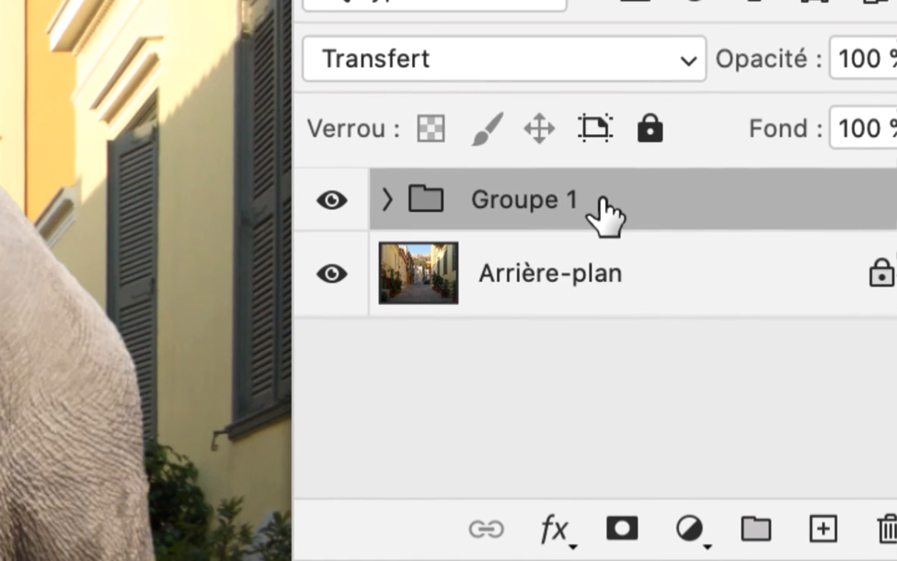
{"action": "left_click_drag", "start_coordinate": [606, 214], "coordinate": [896, 521]}
{"action": "left_click_drag", "start_coordinate": [658, 264], "coordinate": [654, 268]}
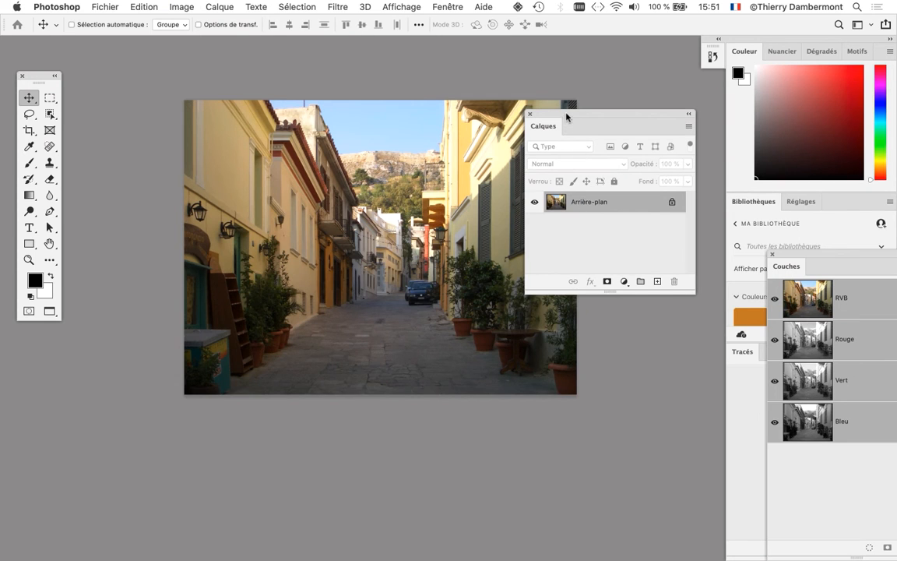
- Move the layer list off the photo and open the street photo's Image Size settings with width and height in percent
{"action": "left_click_drag", "start_coordinate": [567, 116], "coordinate": [633, 123]}
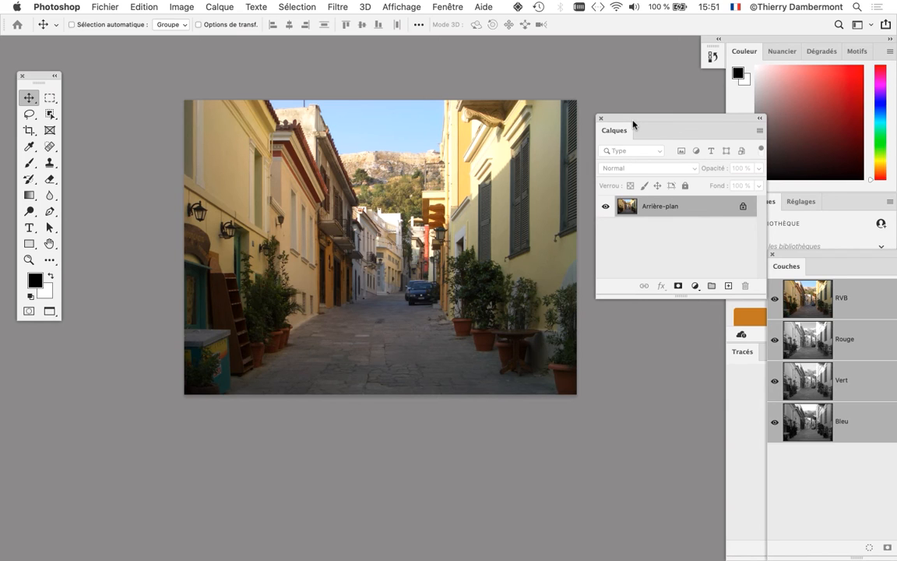
{"action": "left_click", "coordinate": [181, 7]}
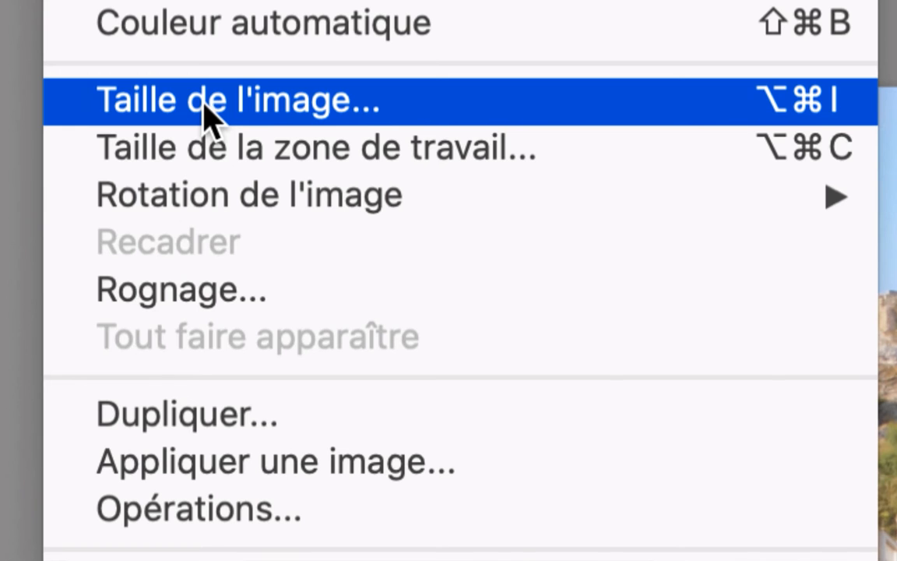
{"action": "left_click", "coordinate": [209, 117]}
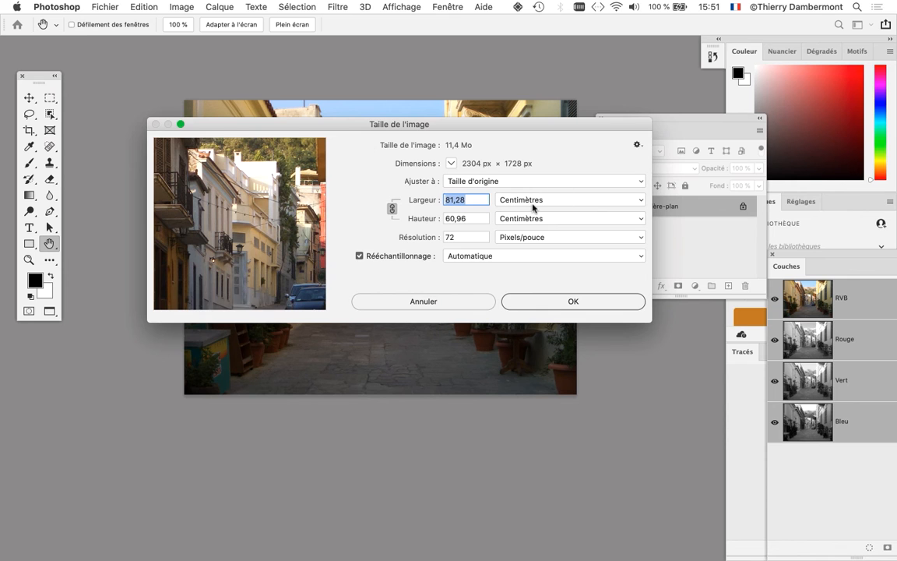
{"action": "key", "text": "alt"}
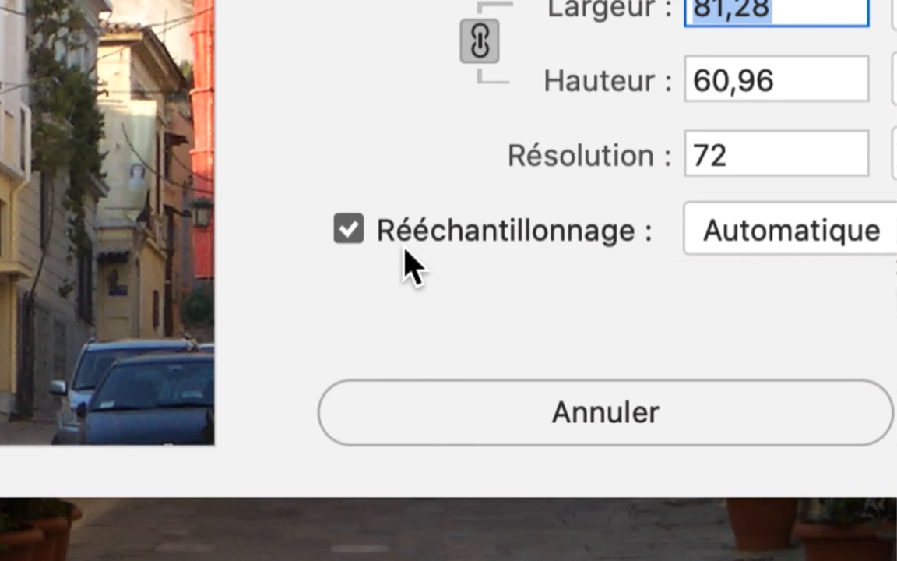
{"action": "key", "text": "alt"}
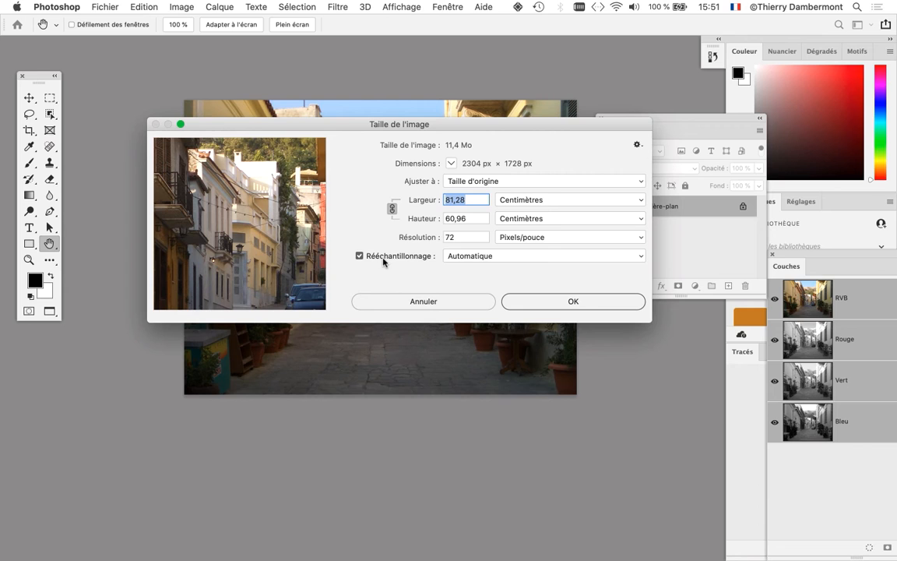
{"action": "key", "text": "alt"}
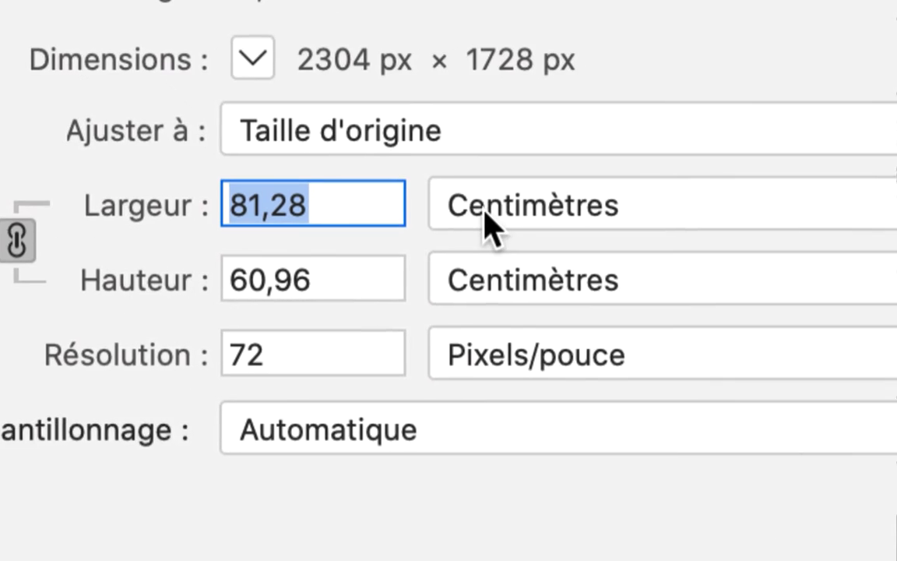
{"action": "left_click", "coordinate": [487, 222]}
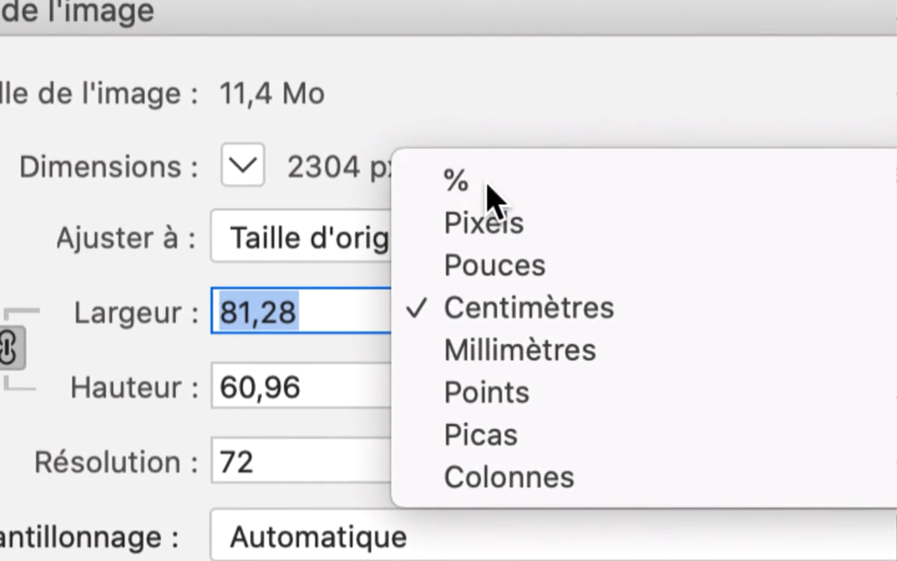
{"action": "left_click", "coordinate": [498, 98]}
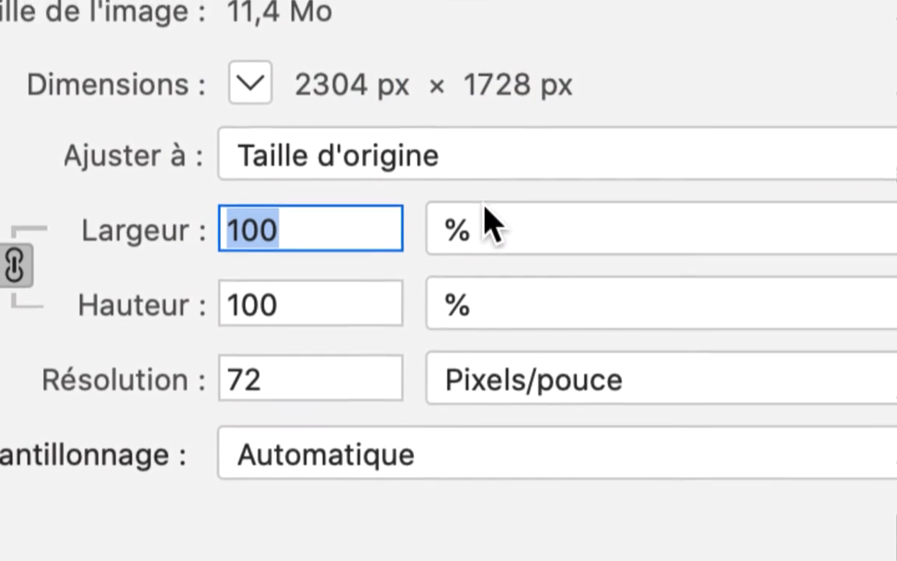
{"action": "left_click", "coordinate": [489, 224]}
{"action": "left_click", "coordinate": [481, 220]}
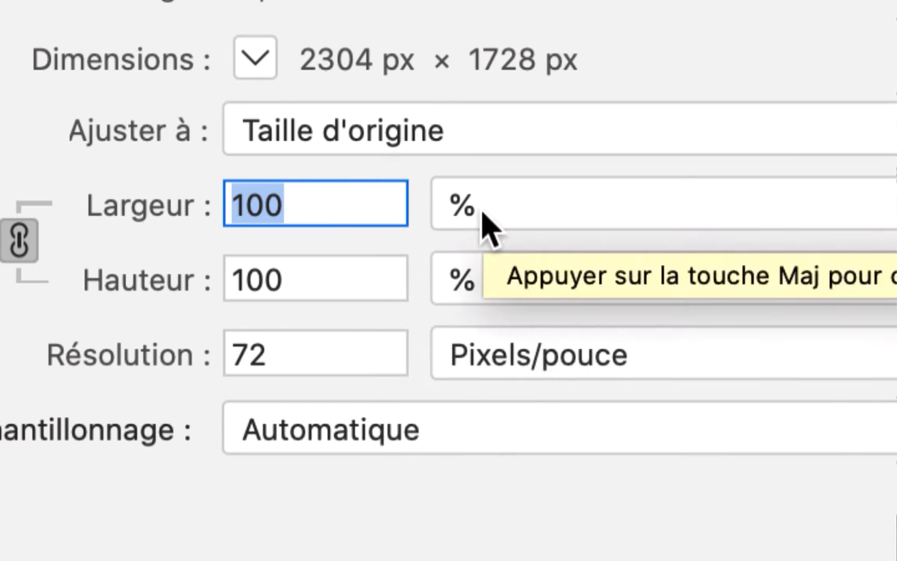
{"action": "left_click", "coordinate": [481, 220]}
{"action": "left_click", "coordinate": [481, 207]}
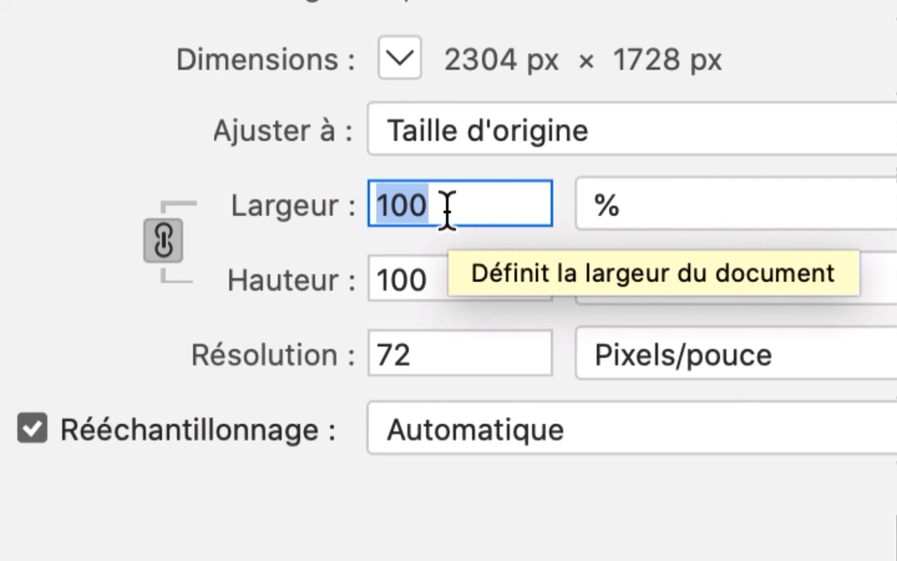
- Enlarge the street photo to 250 percent in width and height with automatic resampling, trying 200 percent for comparison
{"action": "type", "text": "250"}
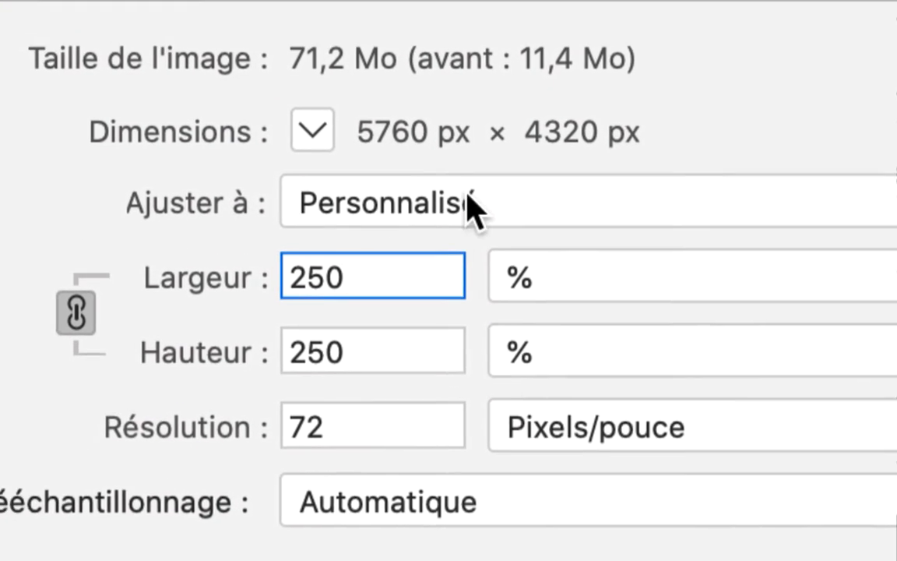
{"action": "left_click_drag", "start_coordinate": [392, 274], "coordinate": [228, 282]}
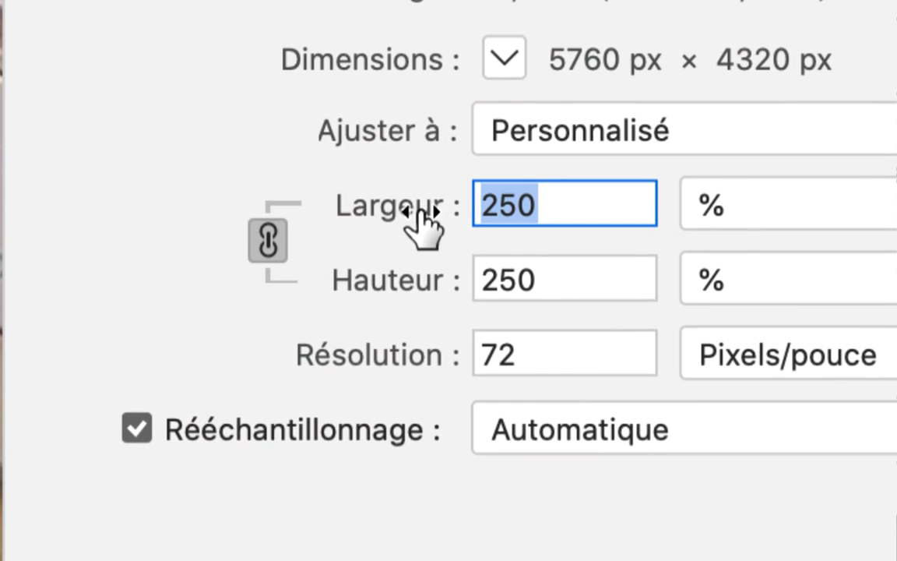
{"action": "type", "text": "200"}
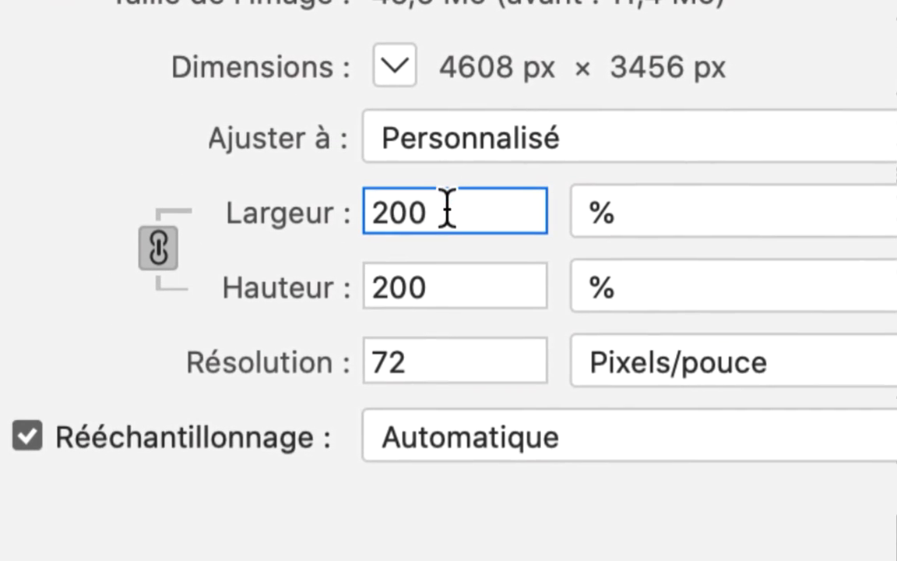
{"action": "left_click_drag", "start_coordinate": [405, 306], "coordinate": [303, 306]}
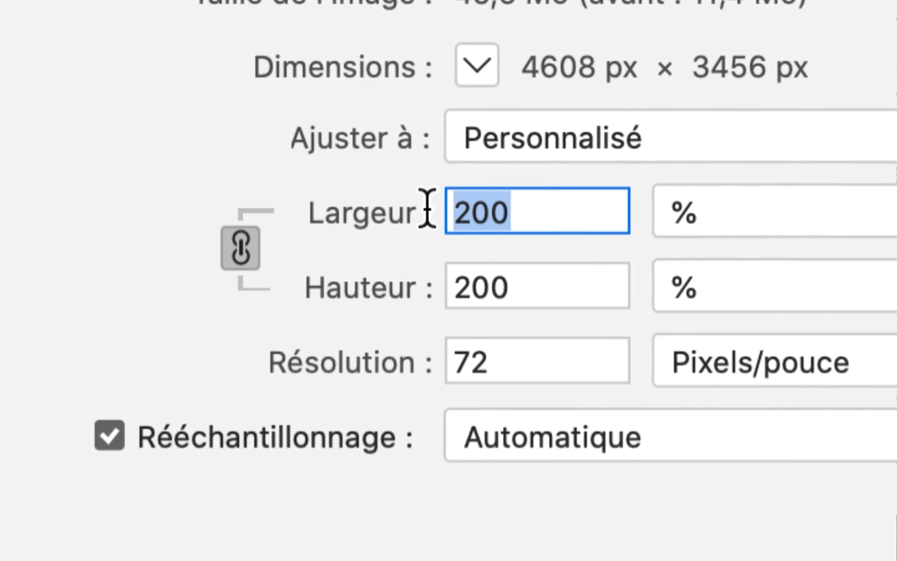
{"action": "type", "text": "250"}
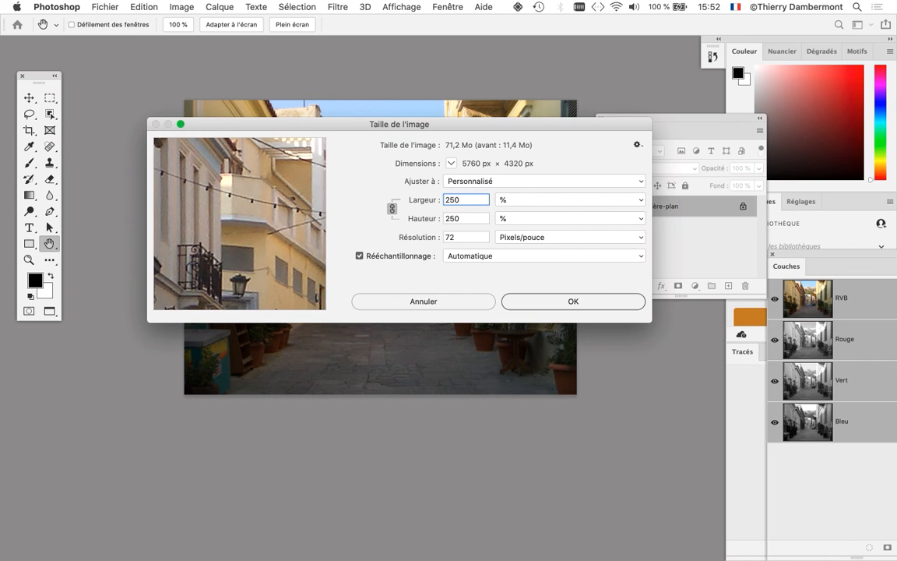
{"action": "key", "text": "Return"}
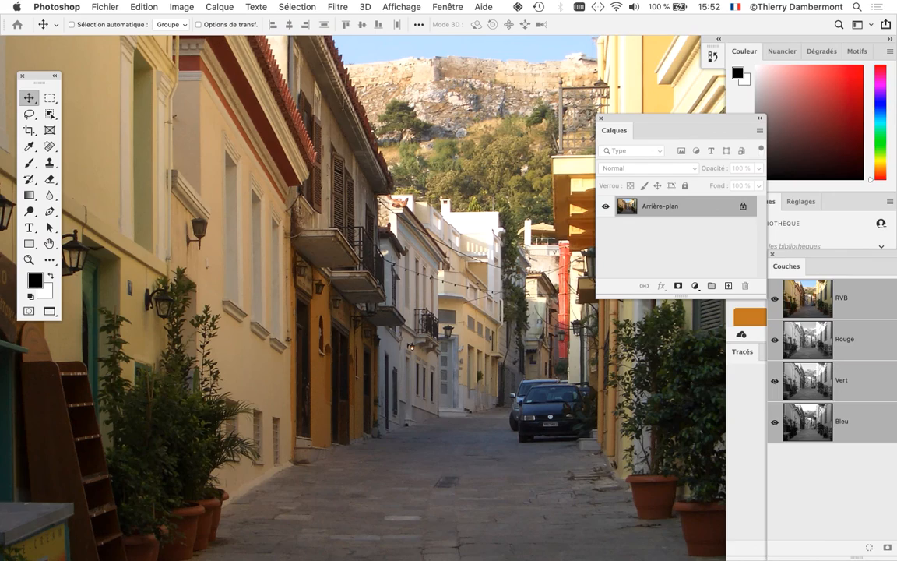
- Examine the enlarged street photo up close along the facades, lamps and parked cars for image quality
{"action": "scroll", "coordinate": [405, 253], "scroll_direction": "up", "scroll_amount": 10}
{"action": "scroll", "coordinate": [405, 253], "scroll_direction": "down", "scroll_amount": 8}
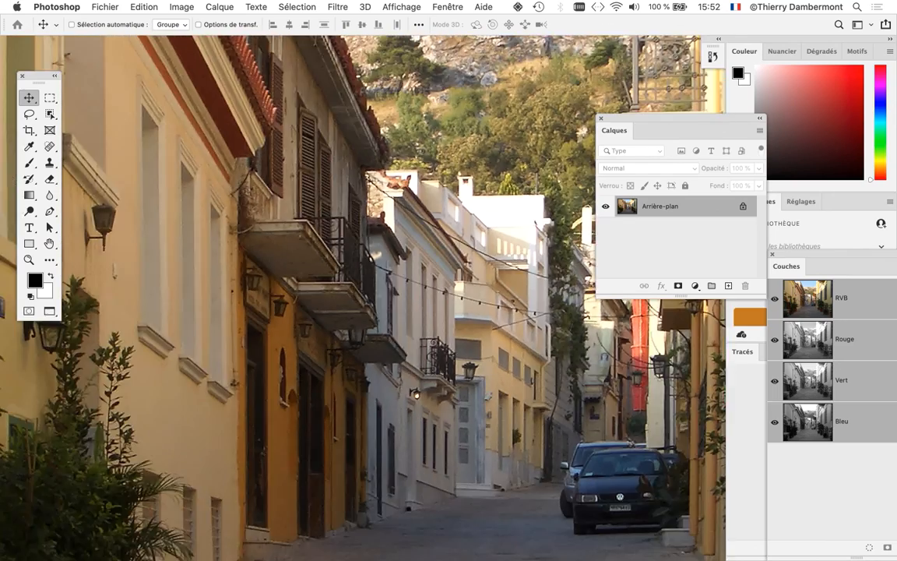
{"action": "scroll", "coordinate": [407, 251], "scroll_direction": "down", "scroll_amount": 8}
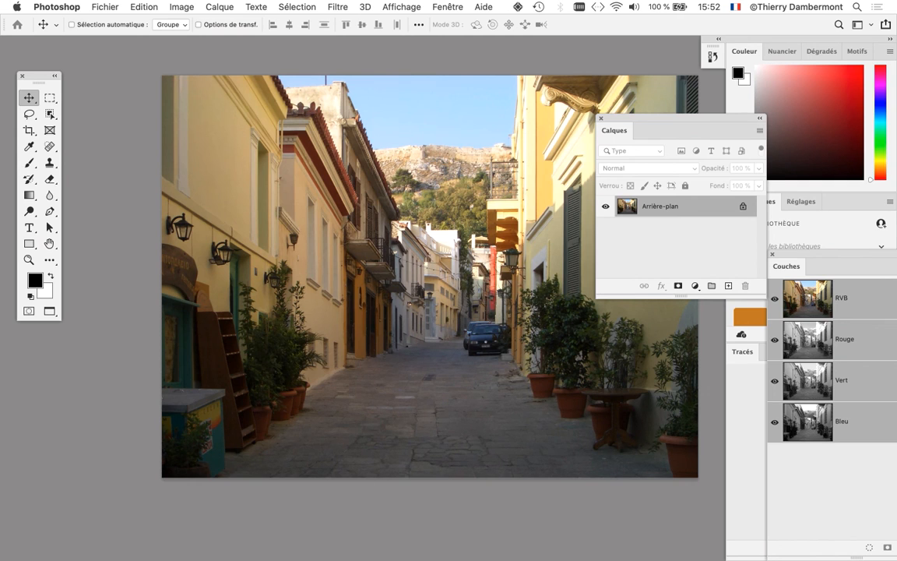
{"action": "scroll", "coordinate": [267, 253], "scroll_direction": "up", "scroll_amount": 10}
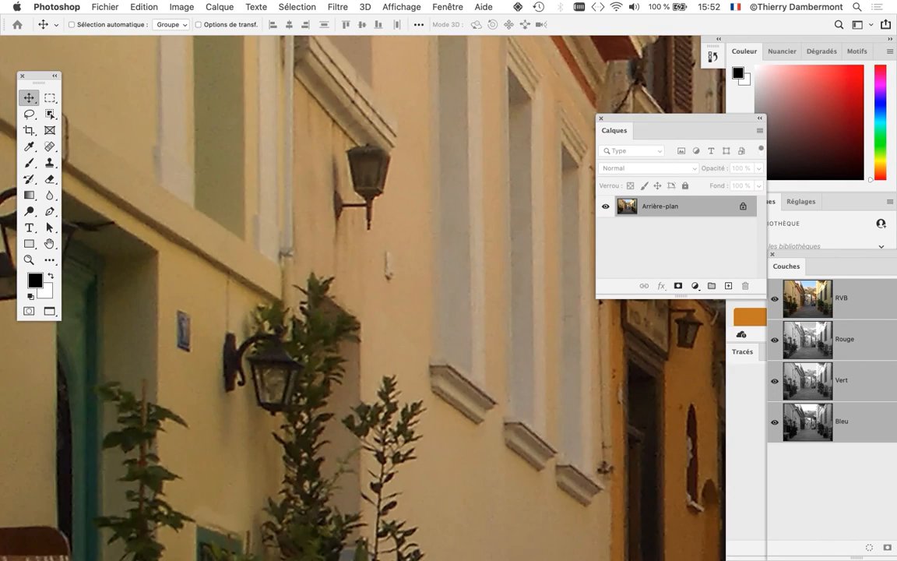
{"action": "scroll", "coordinate": [267, 253], "scroll_direction": "down", "scroll_amount": 10}
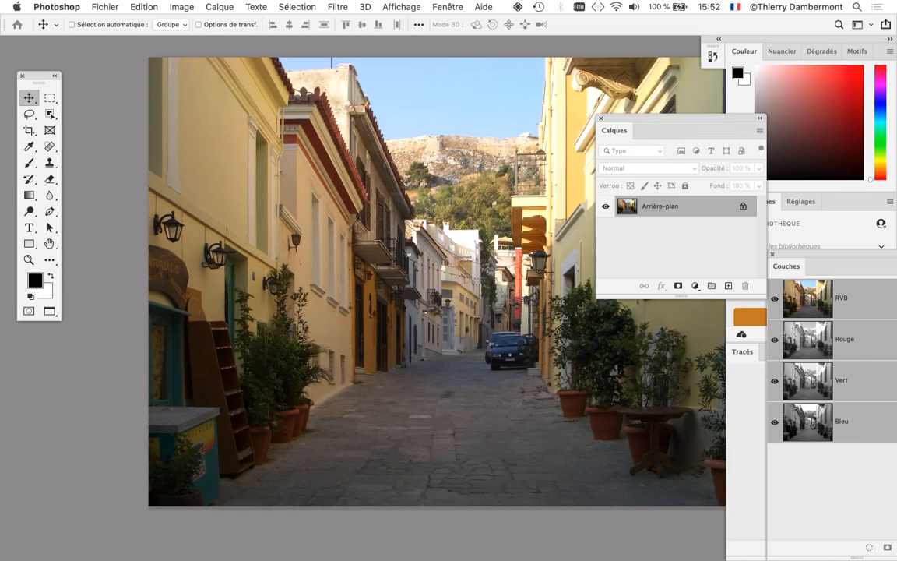
{"action": "scroll", "coordinate": [269, 261], "scroll_direction": "down", "scroll_amount": 2}
- Set the street photo's window apart and group elephant-avec-ombres-04.psd into the same window as elephant_etosha-02.psd
{"action": "key", "text": "f"}
{"action": "key", "text": "f"}
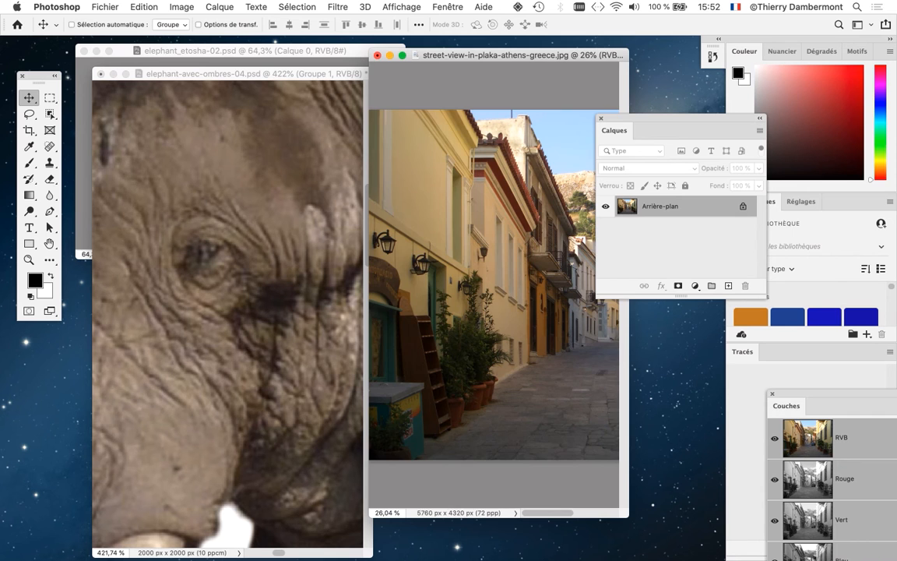
{"action": "left_click_drag", "start_coordinate": [484, 55], "coordinate": [551, 55]}
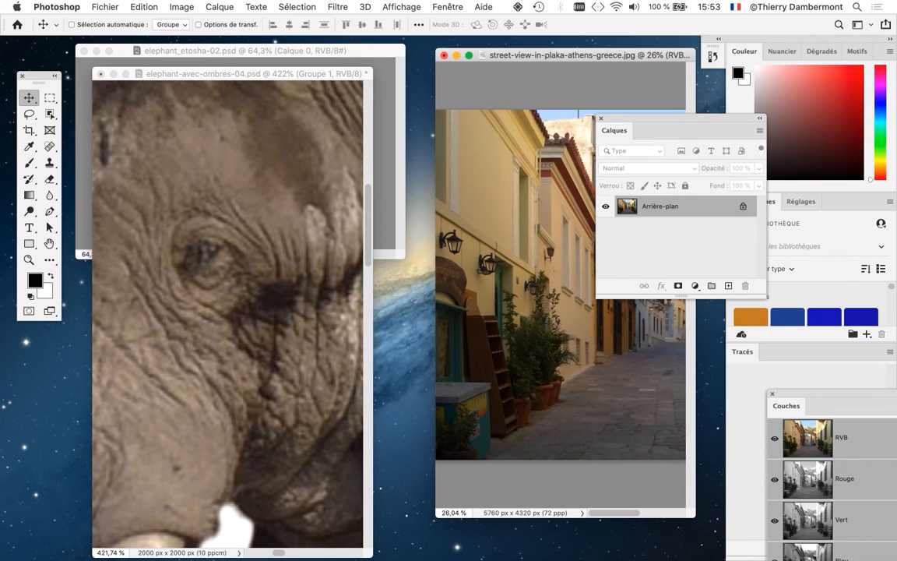
{"action": "left_click_drag", "start_coordinate": [258, 74], "coordinate": [258, 51]}
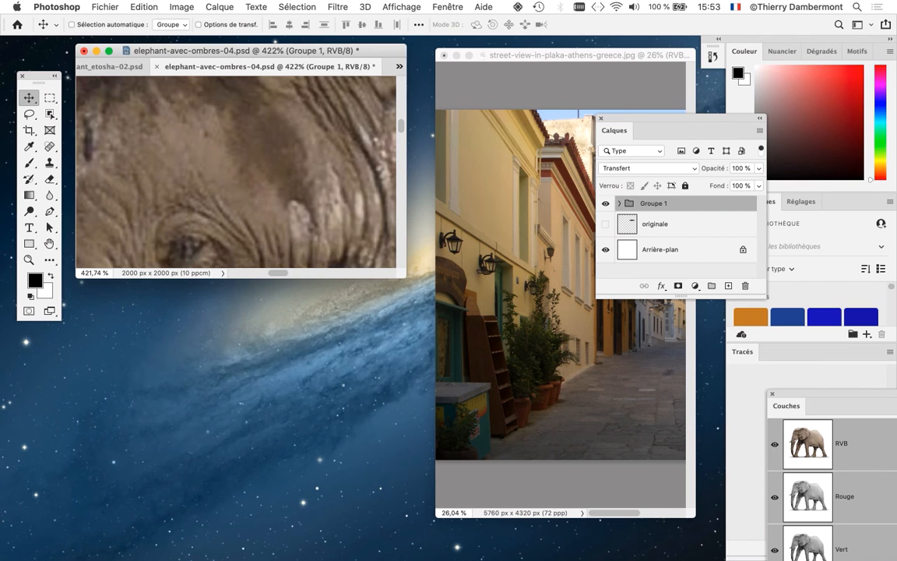
- Copy the elephant's Groupe 1 into the enlarged street photo and place it on the paving in the middle of the street
{"action": "left_click_drag", "start_coordinate": [630, 204], "coordinate": [528, 226]}
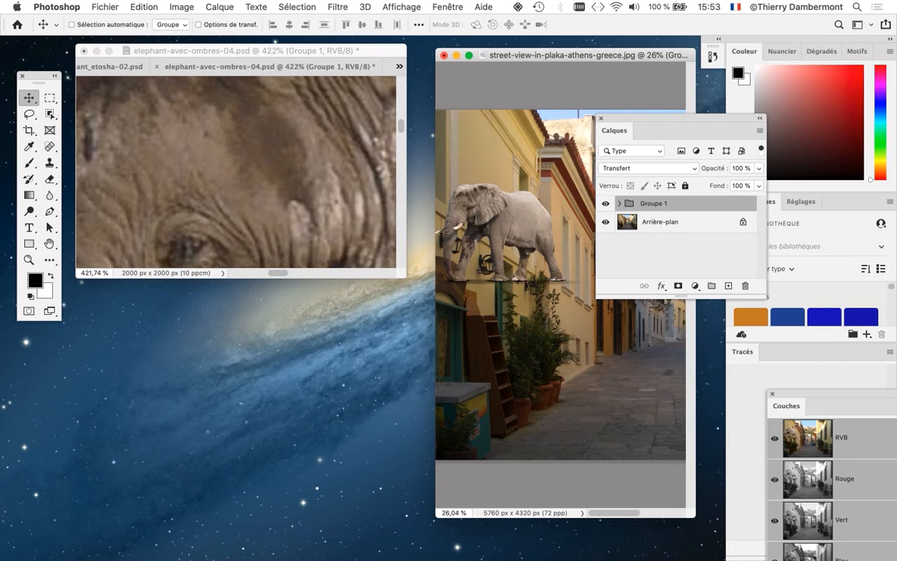
{"action": "key", "text": "f"}
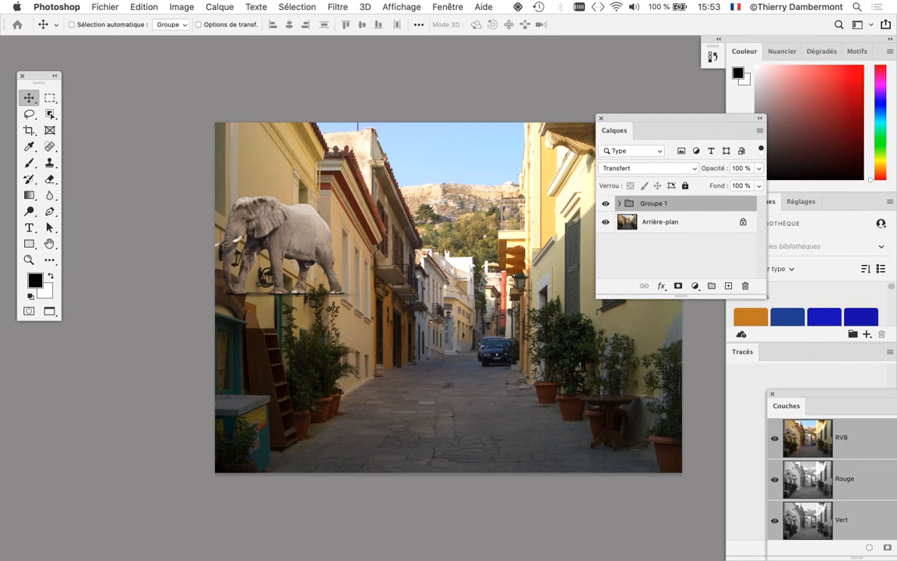
{"action": "left_click_drag", "start_coordinate": [295, 206], "coordinate": [469, 316]}
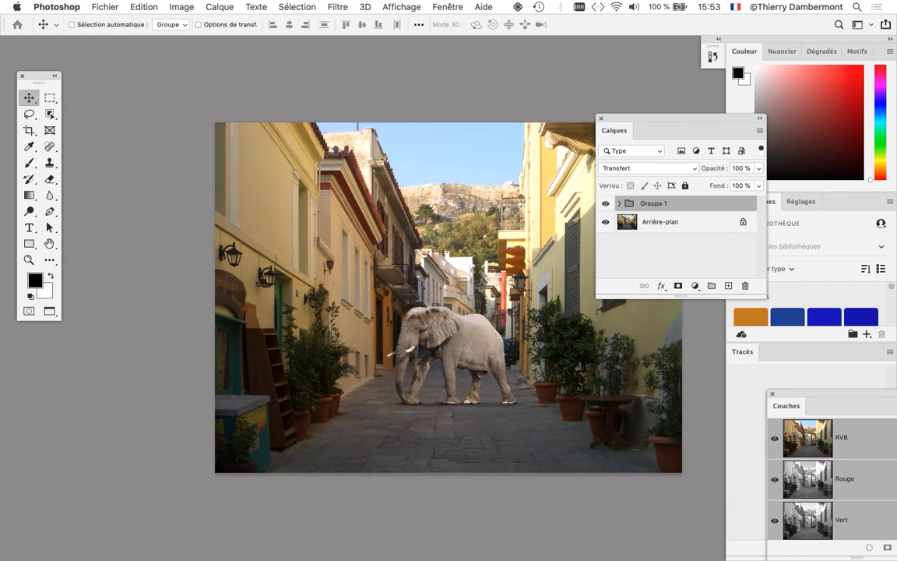
{"action": "scroll", "coordinate": [473, 356], "scroll_direction": "up", "scroll_amount": 5}
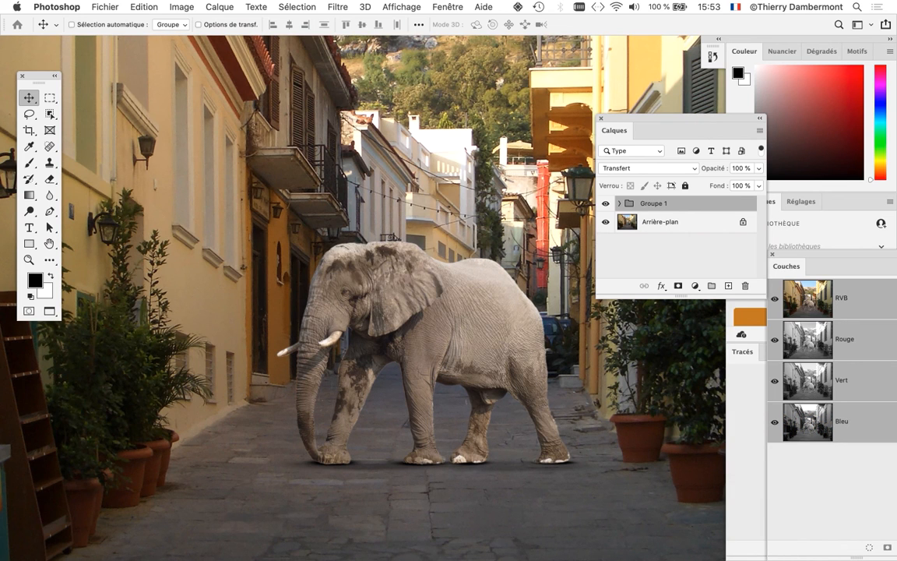
{"action": "scroll", "coordinate": [362, 295], "scroll_direction": "down", "scroll_amount": 5}
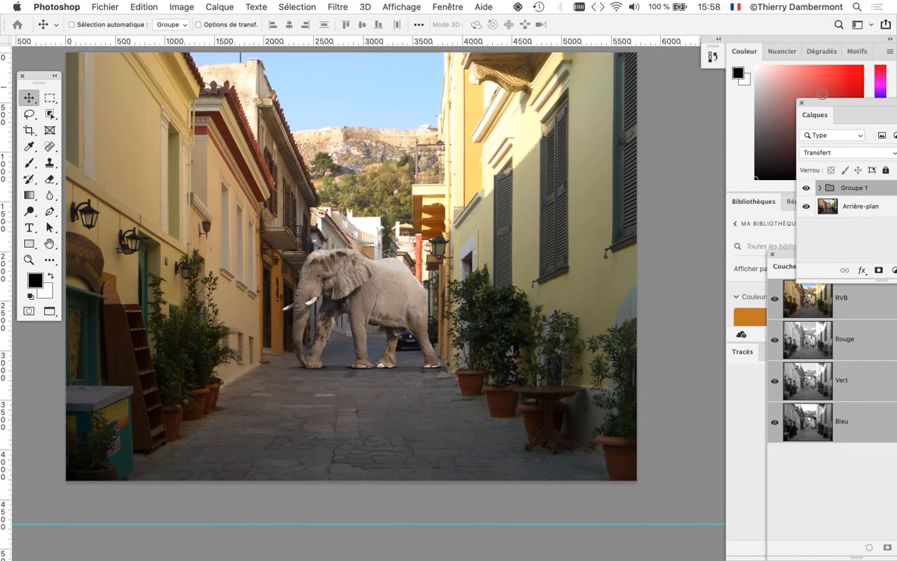
- Move the elephant's Groupe 1 forward on the paving and scale it proportionally to about 190 percent with Free Transform
{"action": "left_click_drag", "start_coordinate": [393, 287], "coordinate": [368, 352]}
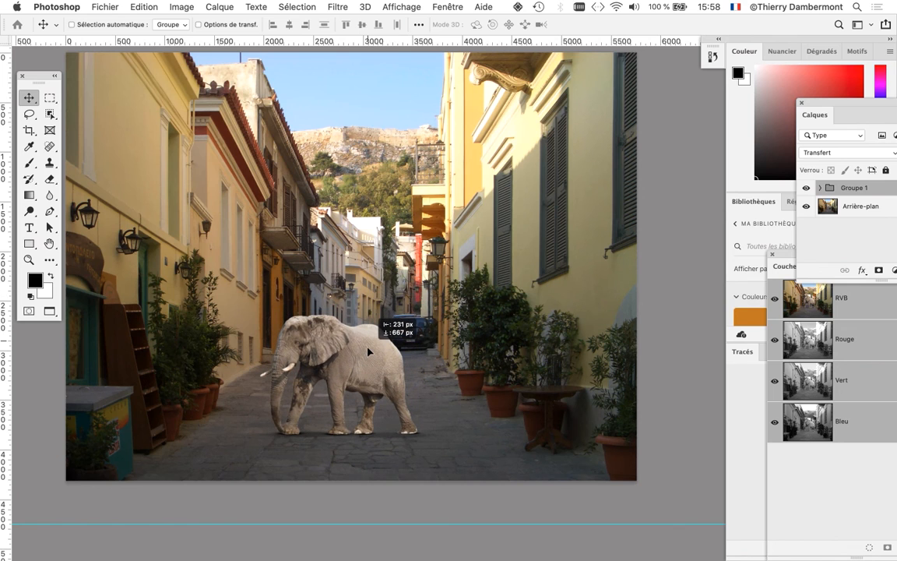
{"action": "key", "text": "ctrl+t"}
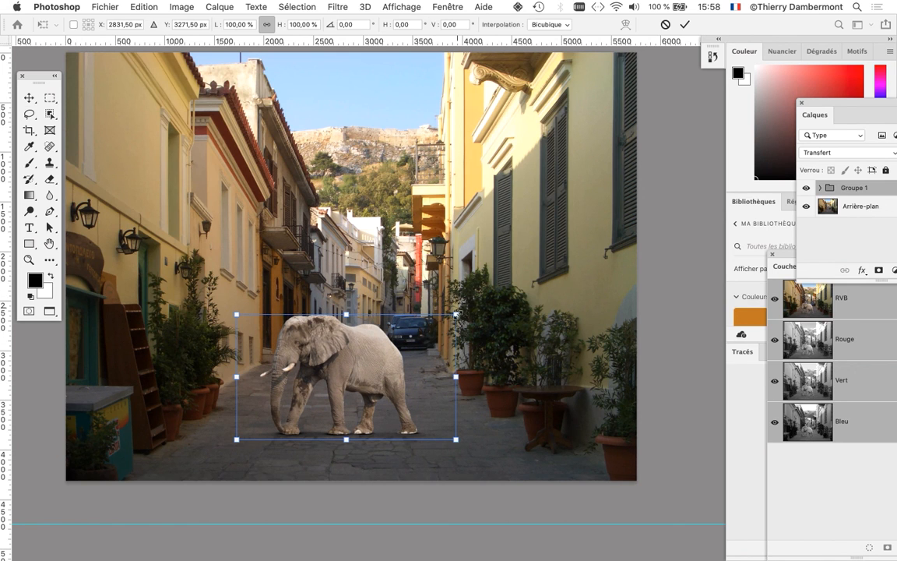
{"action": "left_click_drag", "start_coordinate": [455, 314], "coordinate": [552, 259]}
{"action": "left_click_drag", "start_coordinate": [408, 348], "coordinate": [394, 357]}
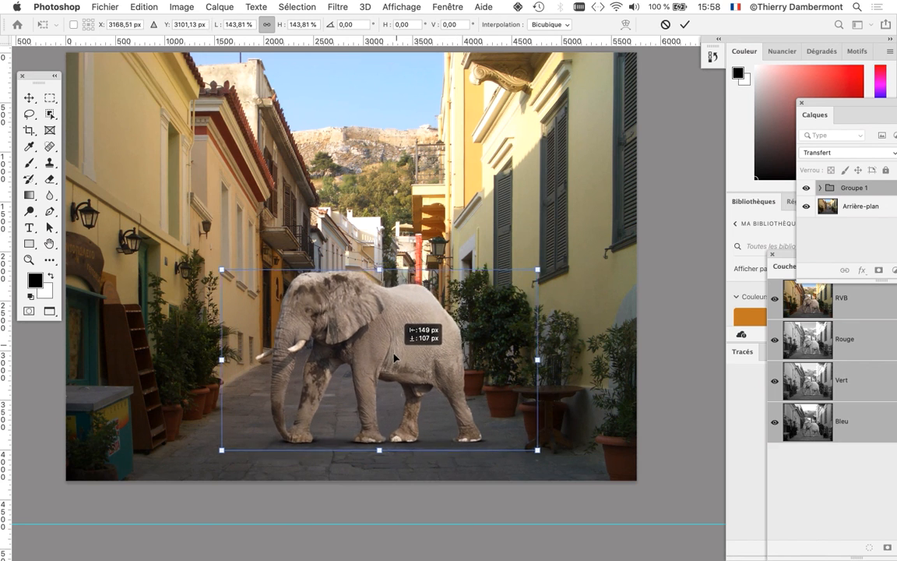
{"action": "left_click_drag", "start_coordinate": [222, 270], "coordinate": [144, 220]}
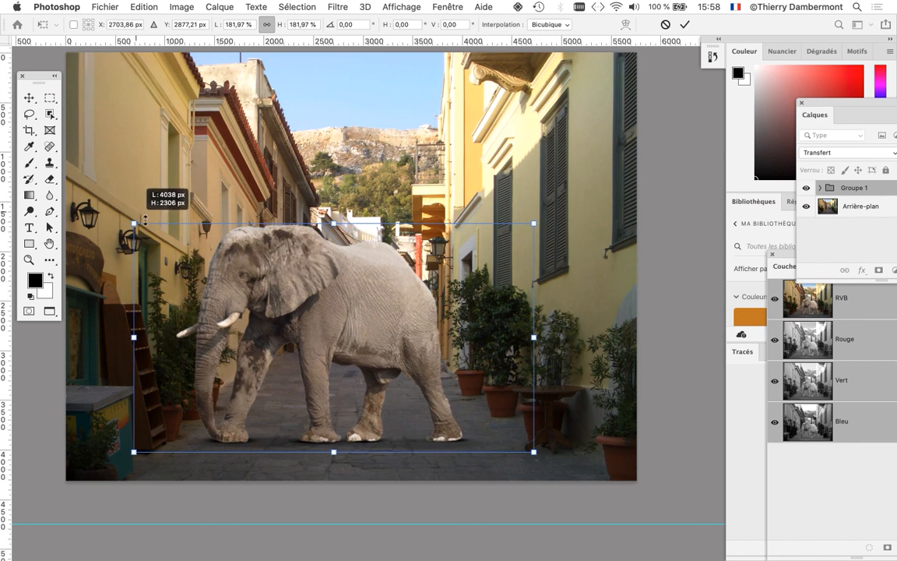
{"action": "left_click_drag", "start_coordinate": [534, 222], "coordinate": [552, 212]}
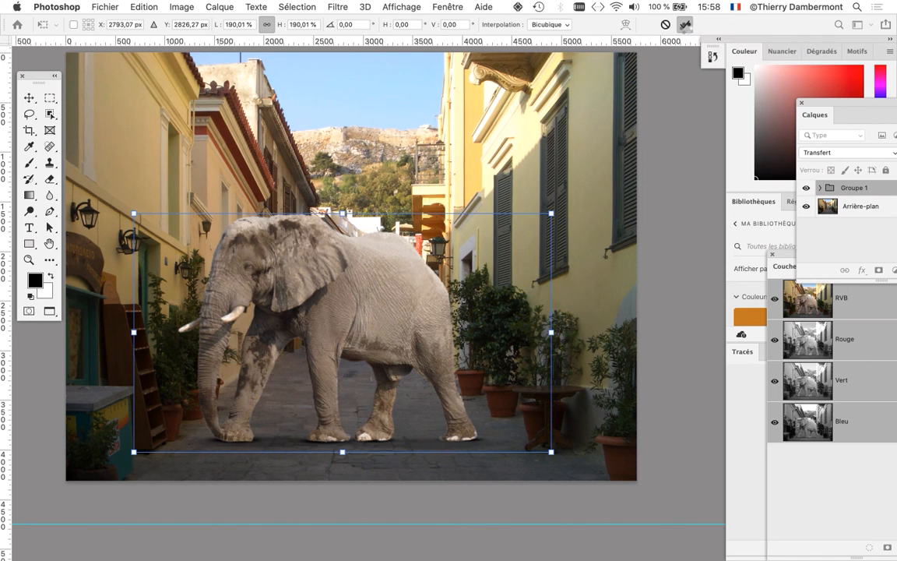
{"action": "left_click", "coordinate": [685, 27]}
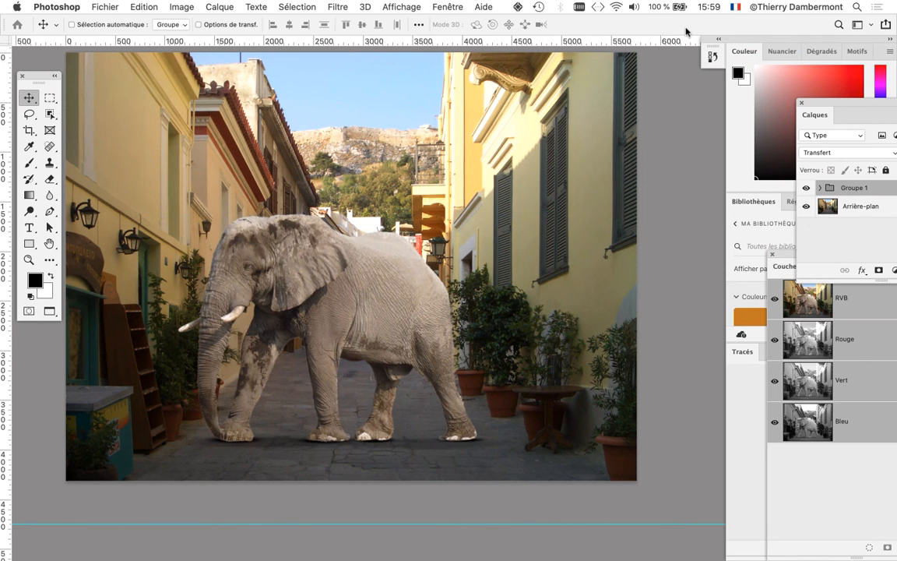
- Save the composite as street-view-01.psd in Photoshop format with layers in the jour 3 Photoshop folder
{"action": "left_click", "coordinate": [95, 6]}
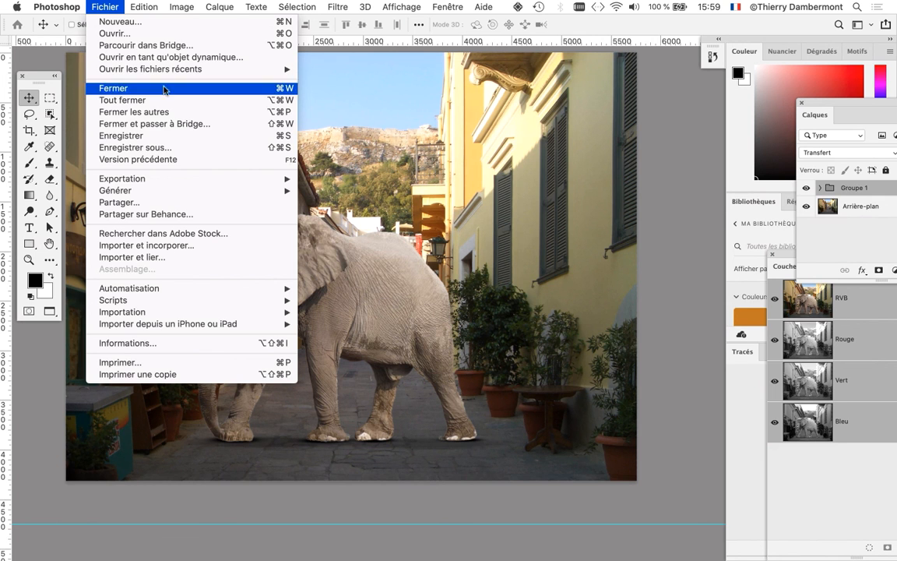
{"action": "left_click", "coordinate": [192, 147]}
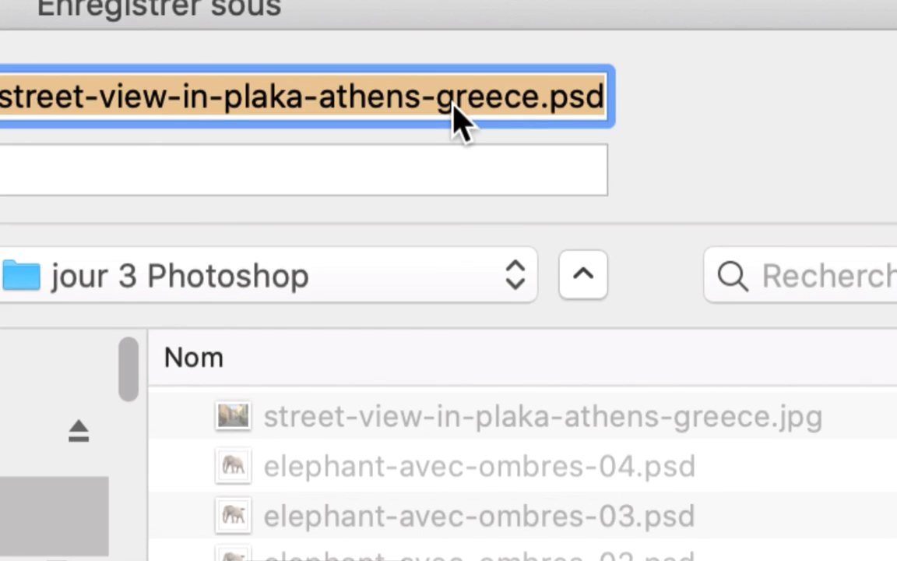
{"action": "left_click_drag", "start_coordinate": [530, 107], "coordinate": [132, 107]}
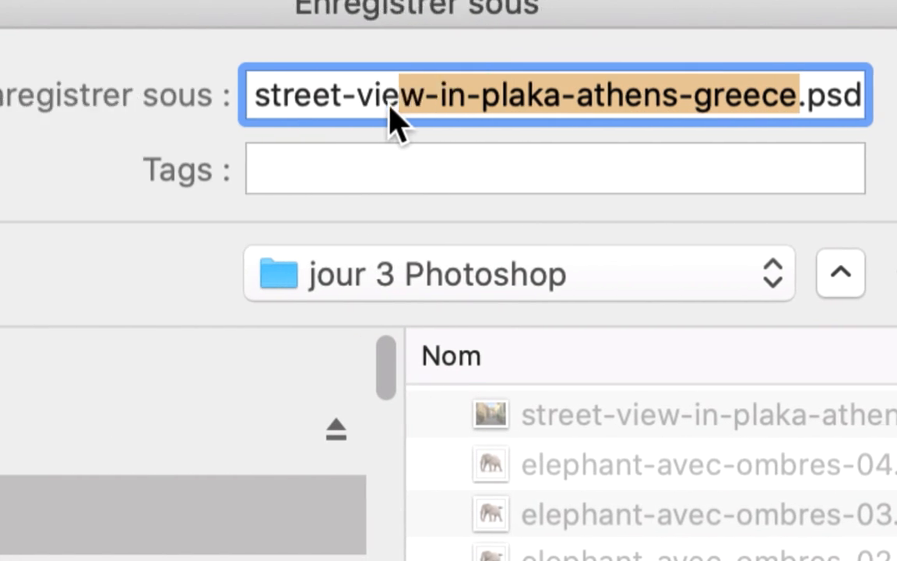
{"action": "left_click_drag", "start_coordinate": [389, 109], "coordinate": [420, 107]}
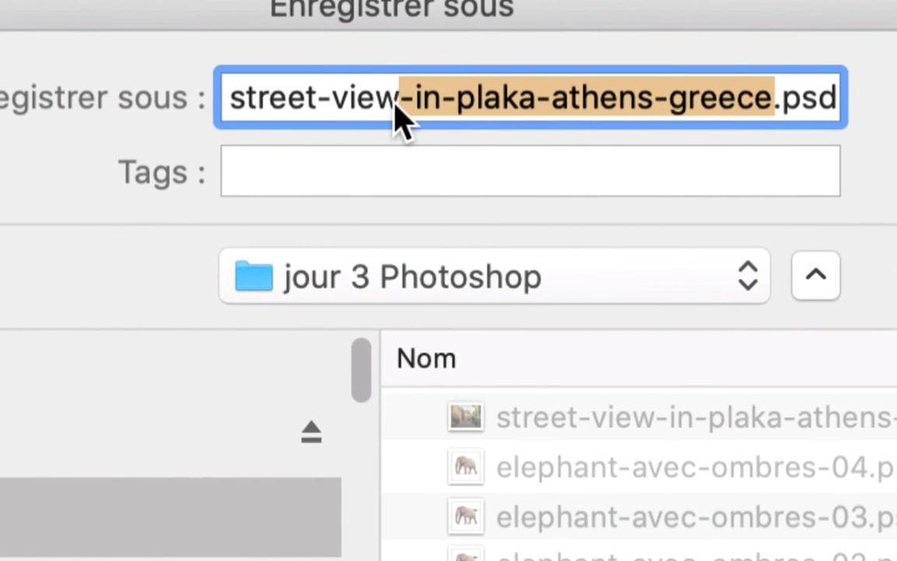
{"action": "type", "text": "-01"}
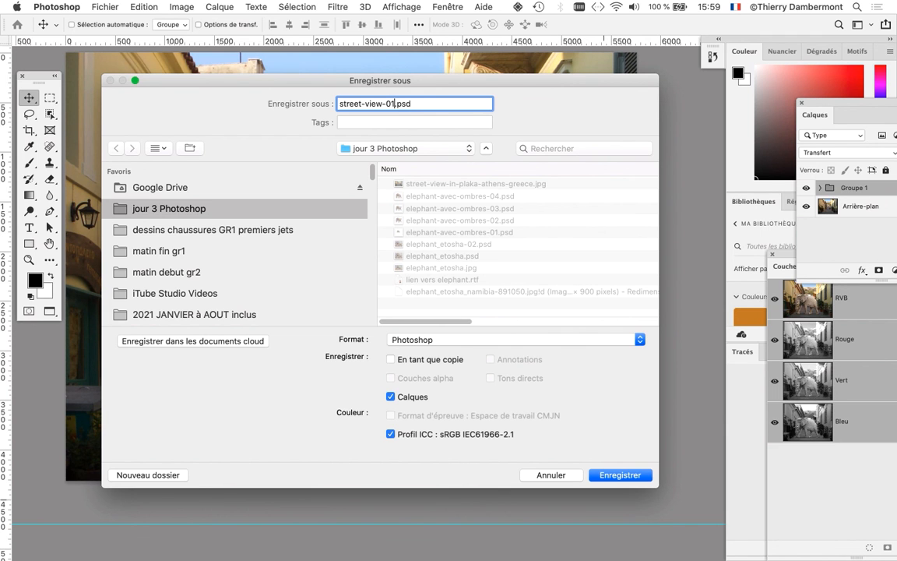